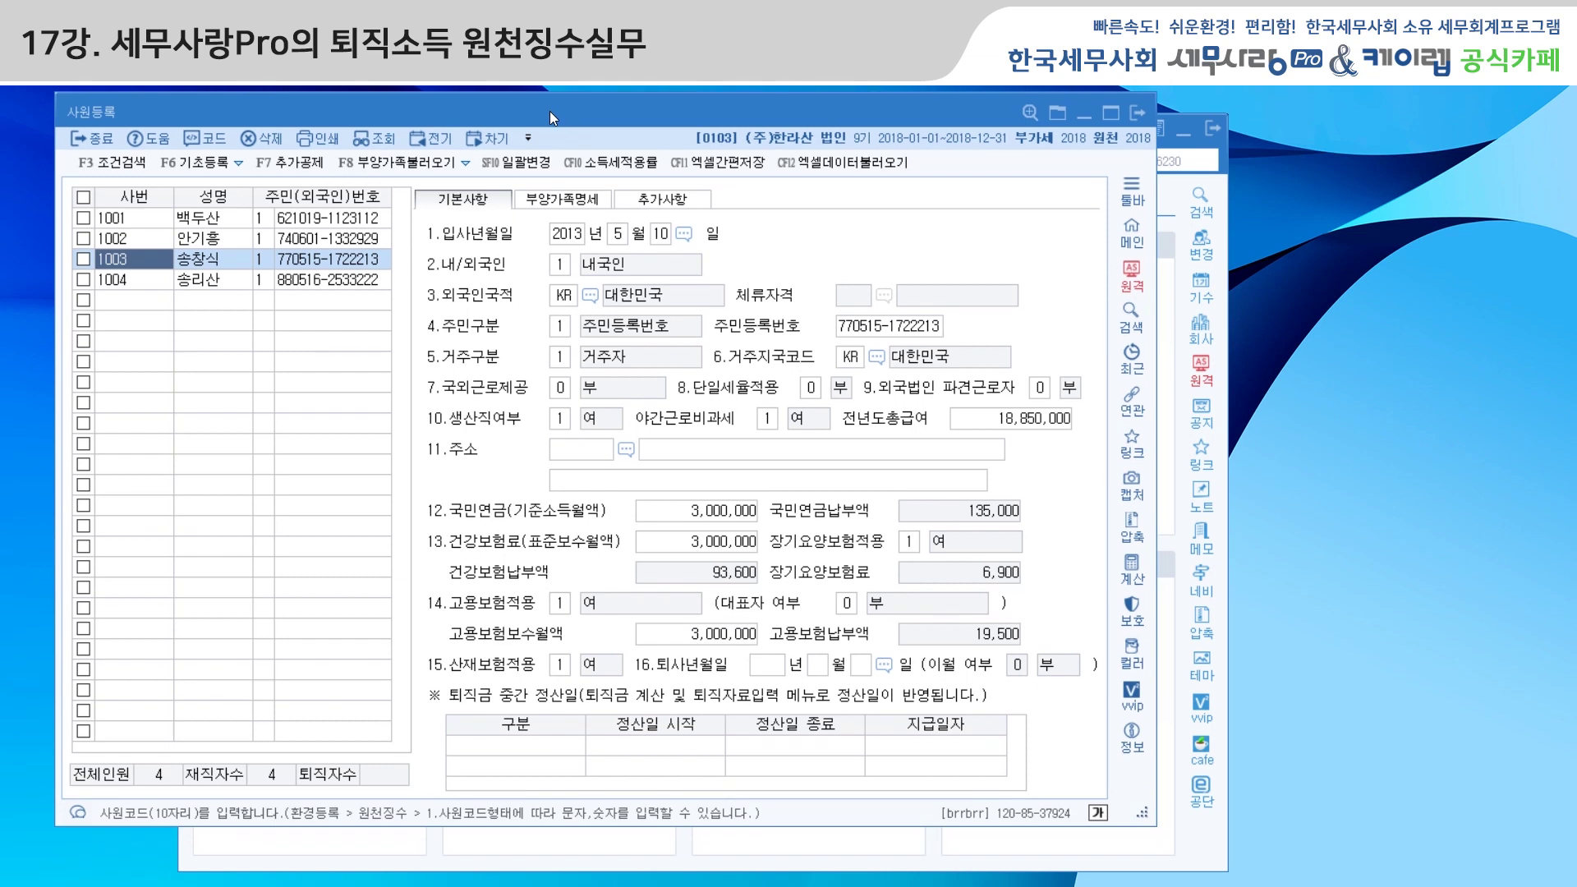
Add a 2.정산 interim settlement row from 2013-05-10 to 2018-04-10, paid 2018-04-10
{"action": "left_click", "coordinate": [498, 756]}
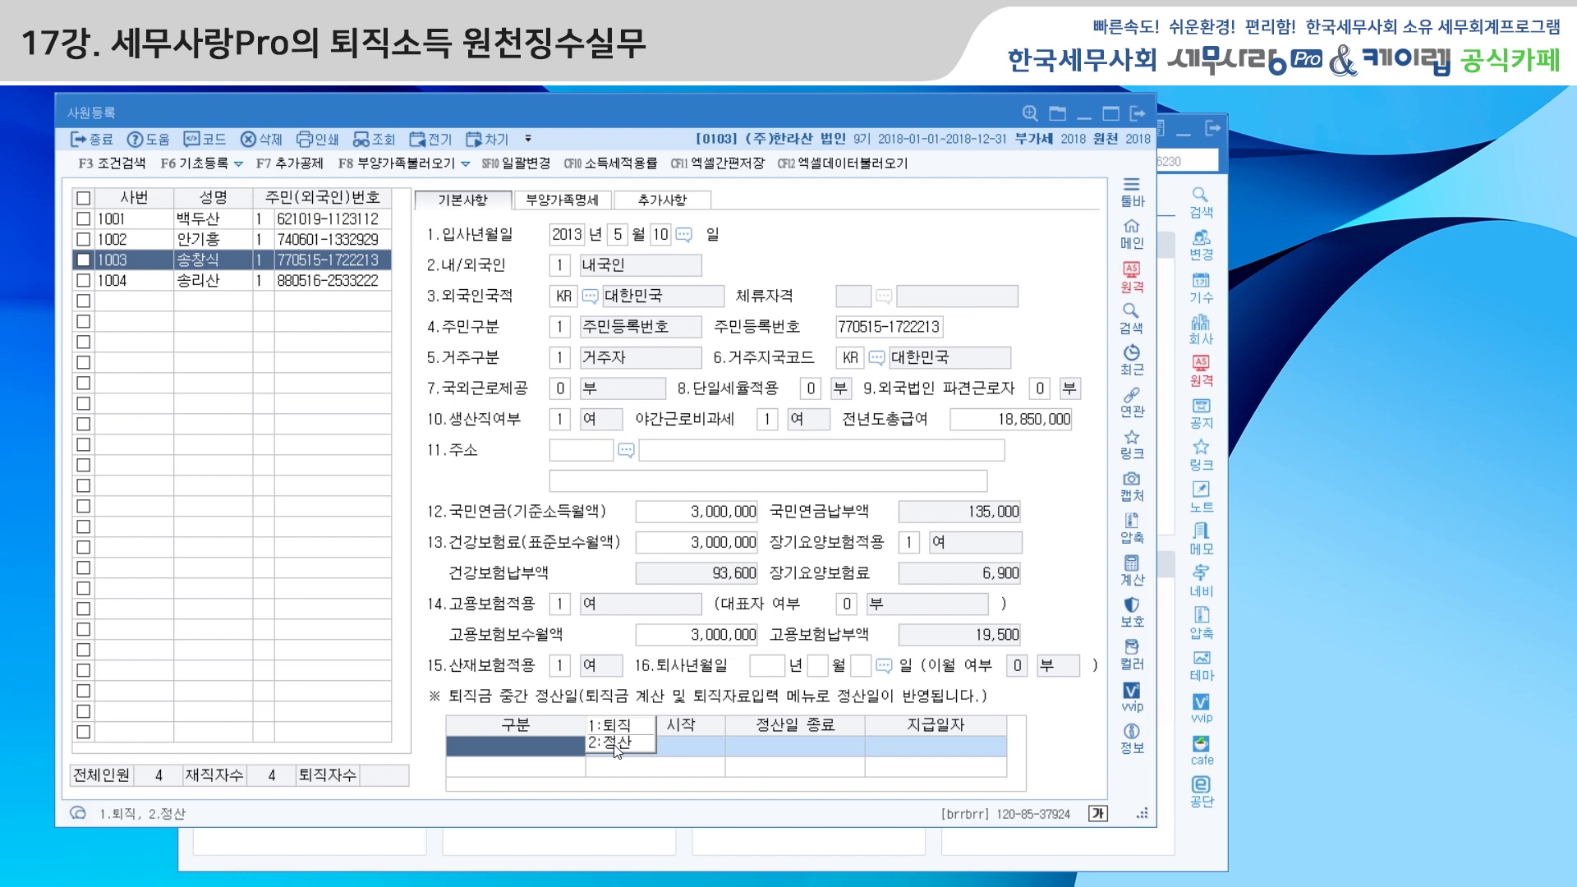
{"action": "left_click", "coordinate": [616, 744]}
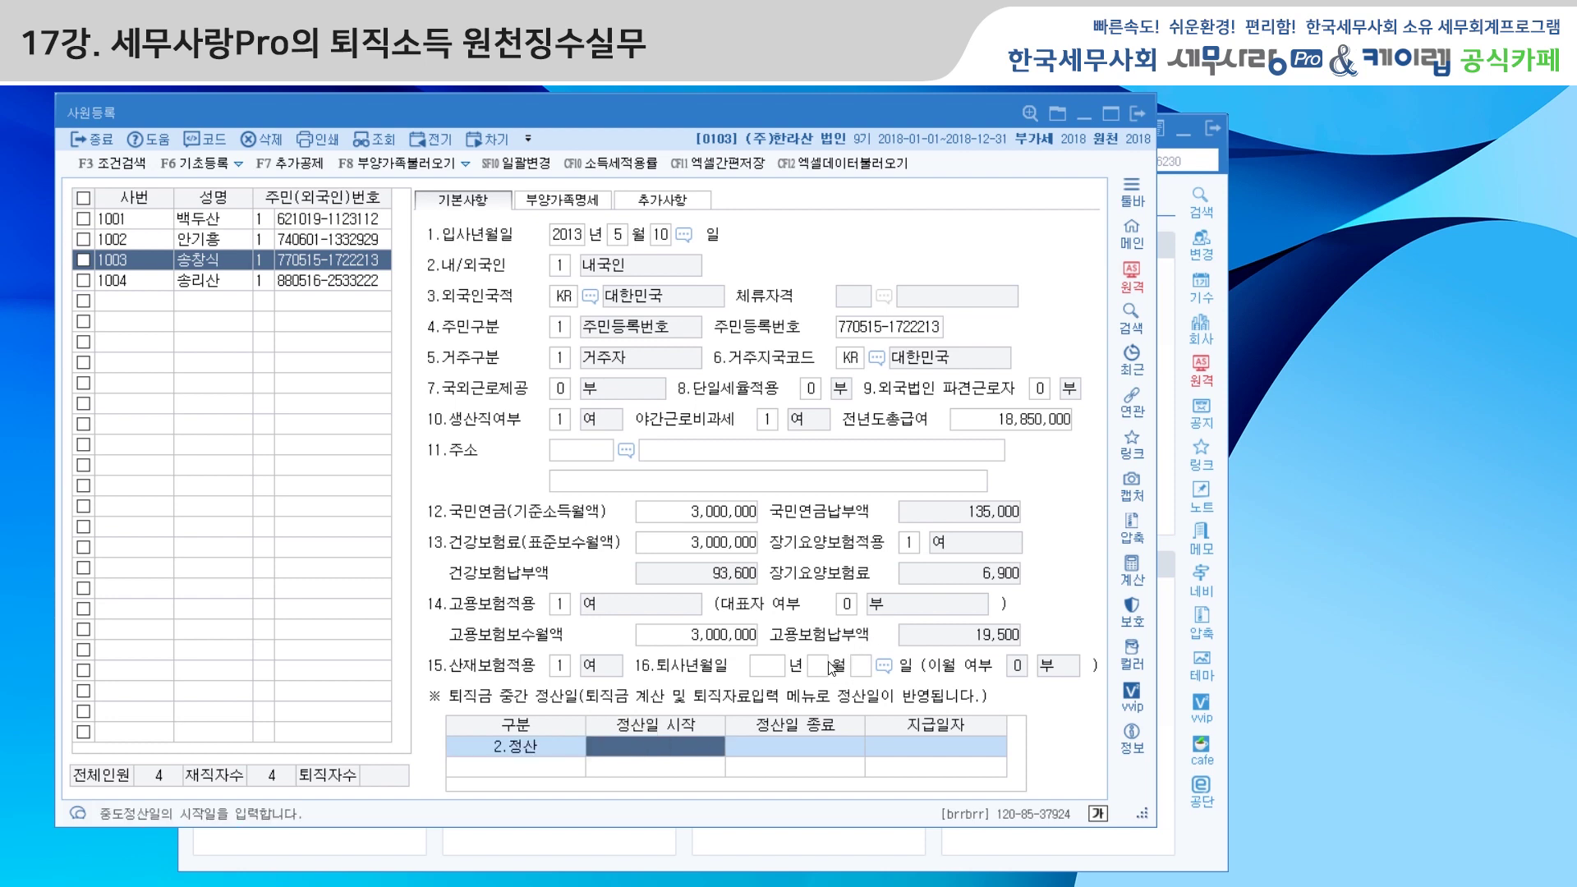
{"action": "type", "text": "20130510"}
{"action": "type", "text": "20 - -"}
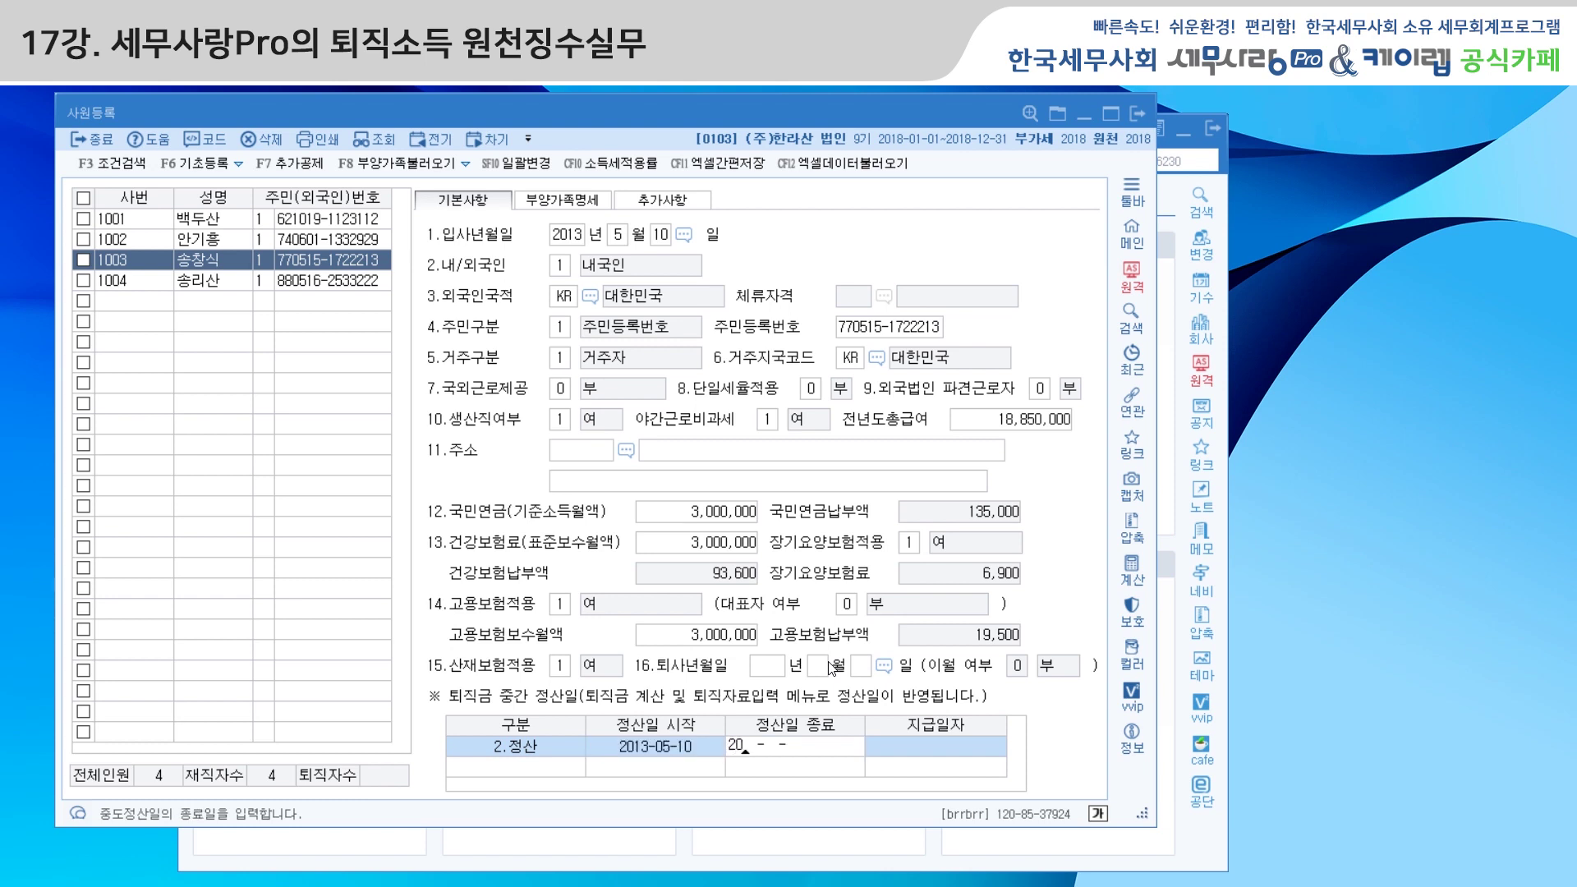
{"action": "type", "text": "180410201"}
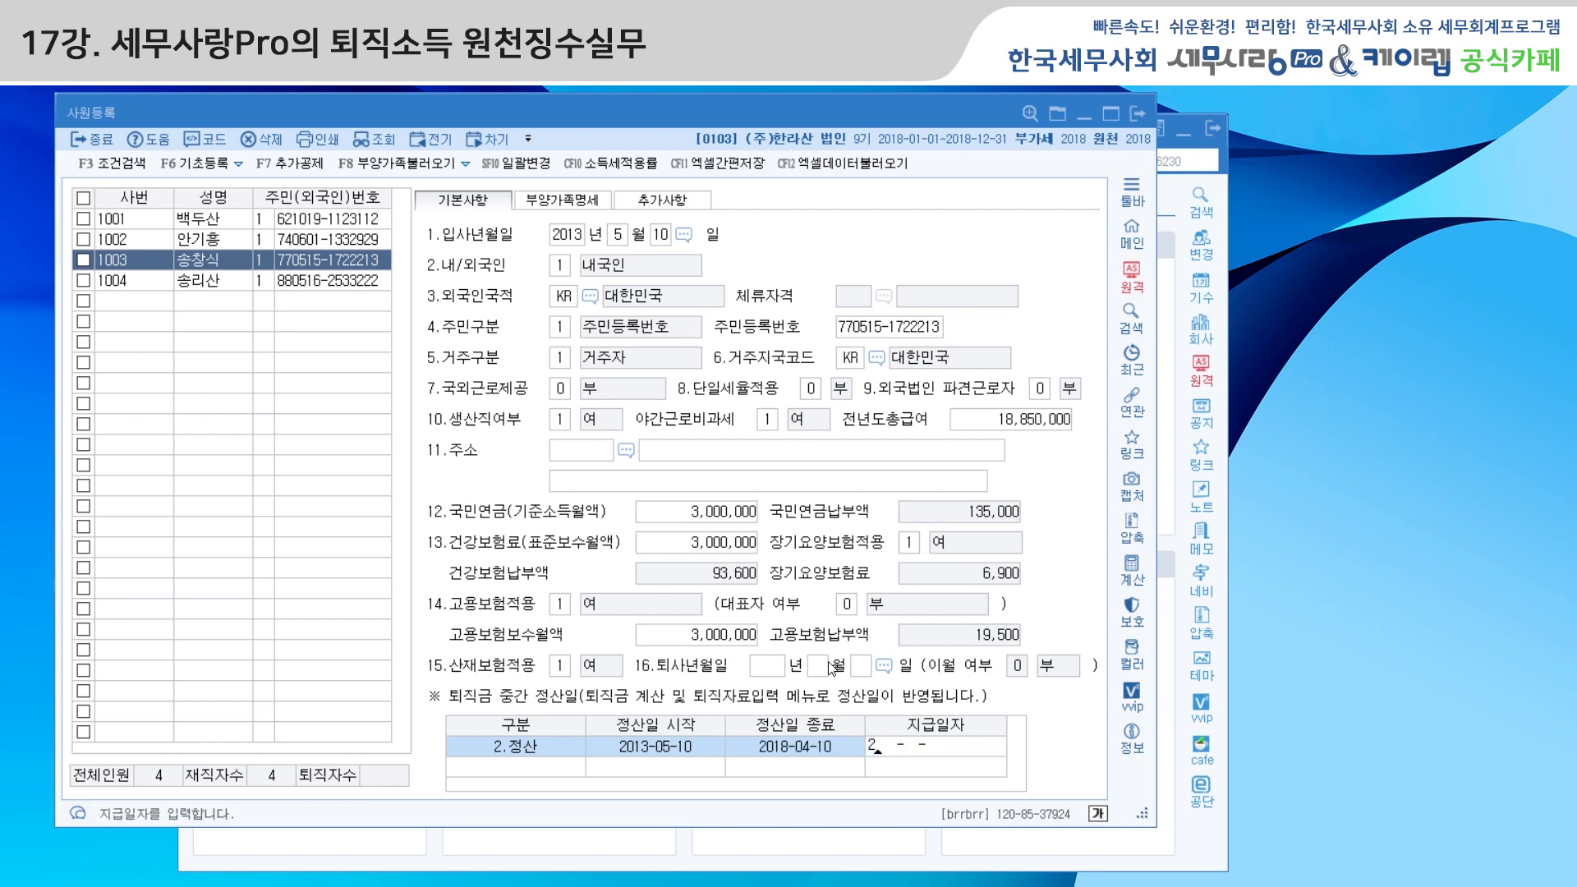
{"action": "type", "text": "80410"}
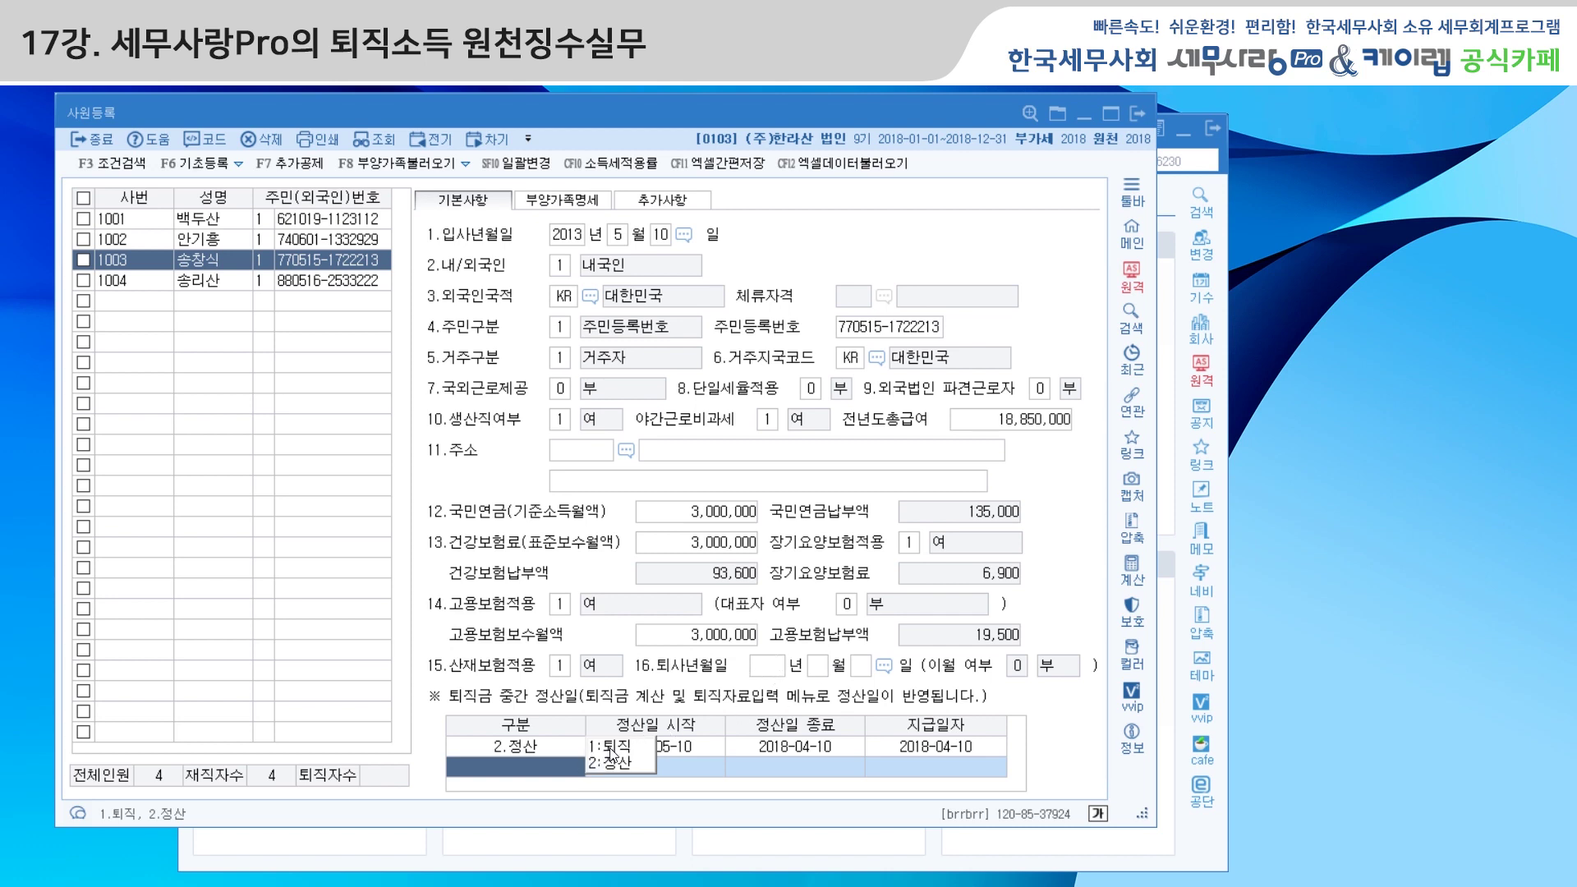
Enter 2018-05-25 as employee 1003's 16.퇴사년월일
{"action": "left_click", "coordinate": [780, 669]}
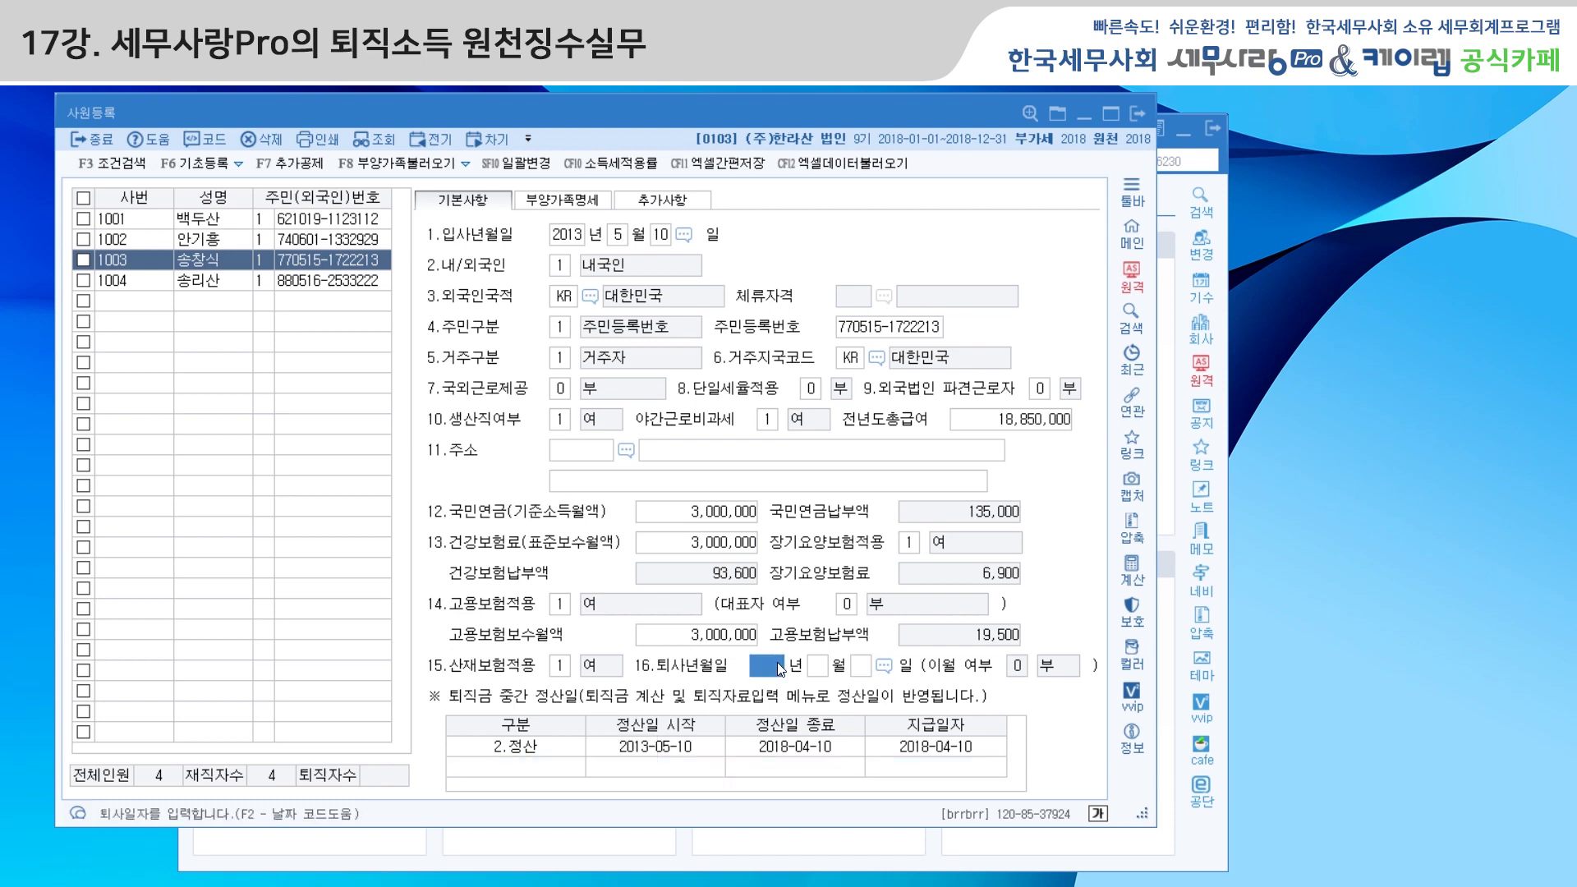
{"action": "type", "text": "2018 년 "}
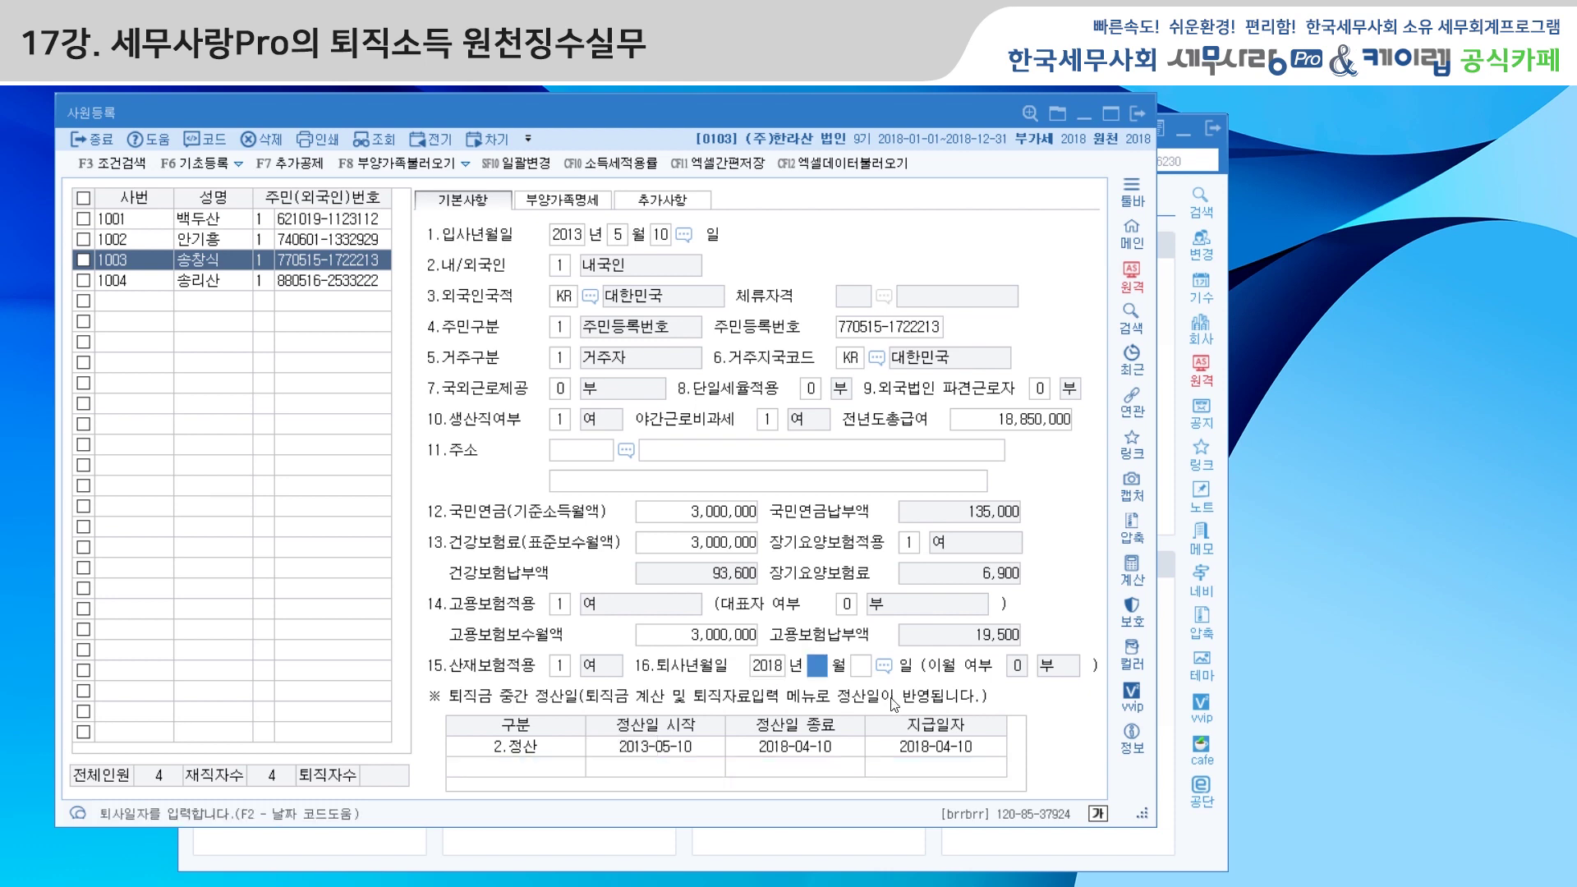
{"action": "type", "text": "8"}
{"action": "key", "text": "Return"}
{"action": "type", "text": "25"}
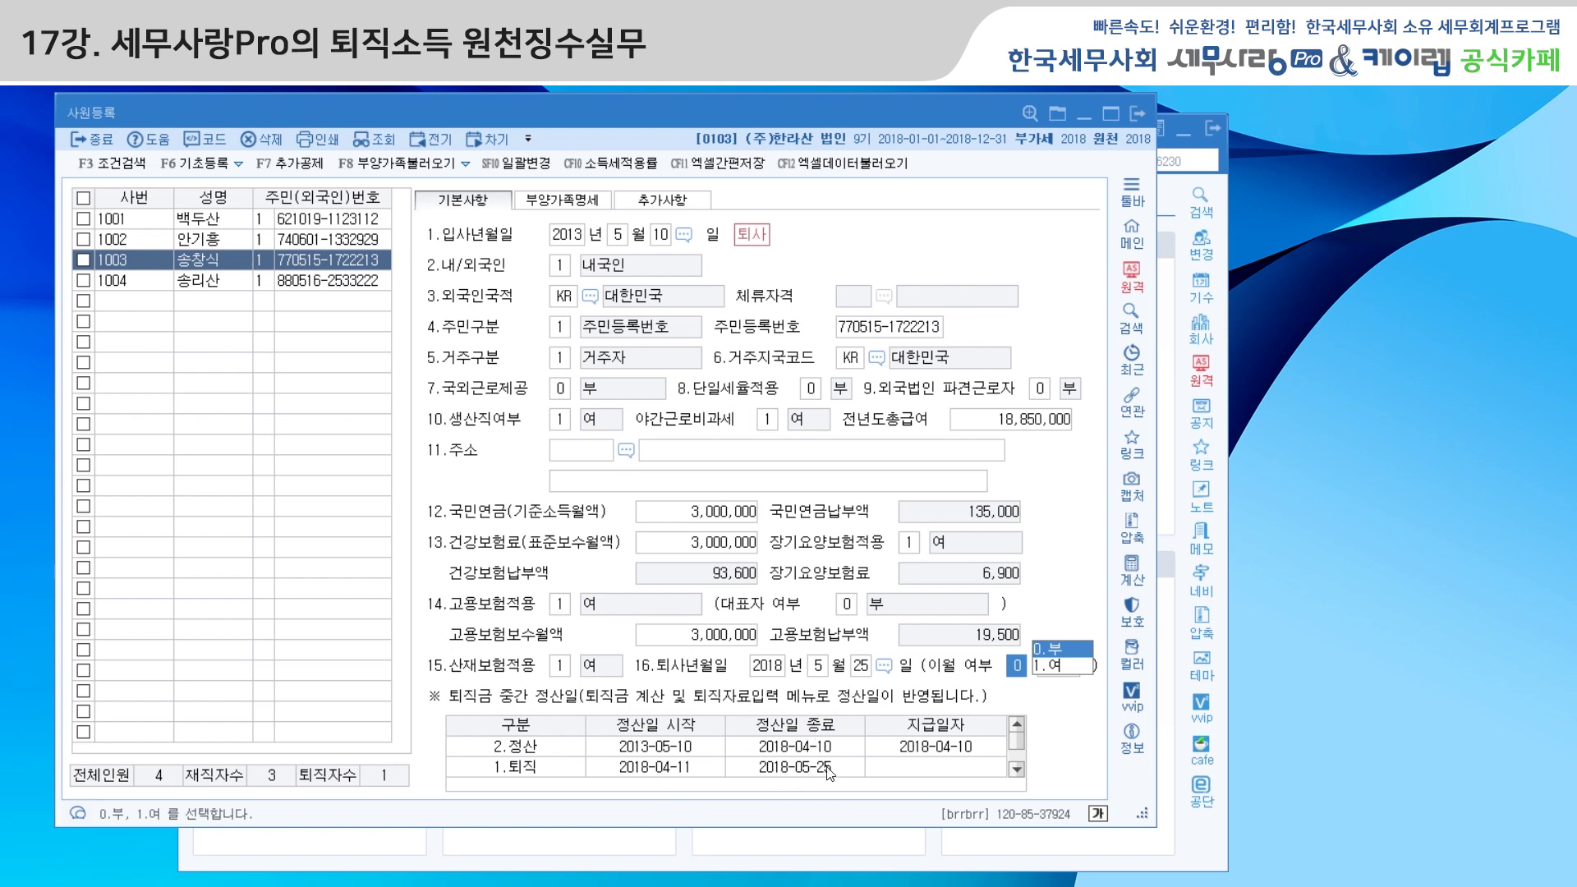
Set the 1.퇴직 row's payment date to 2018-05-25 and close 사원등록
{"action": "left_click", "coordinate": [939, 772]}
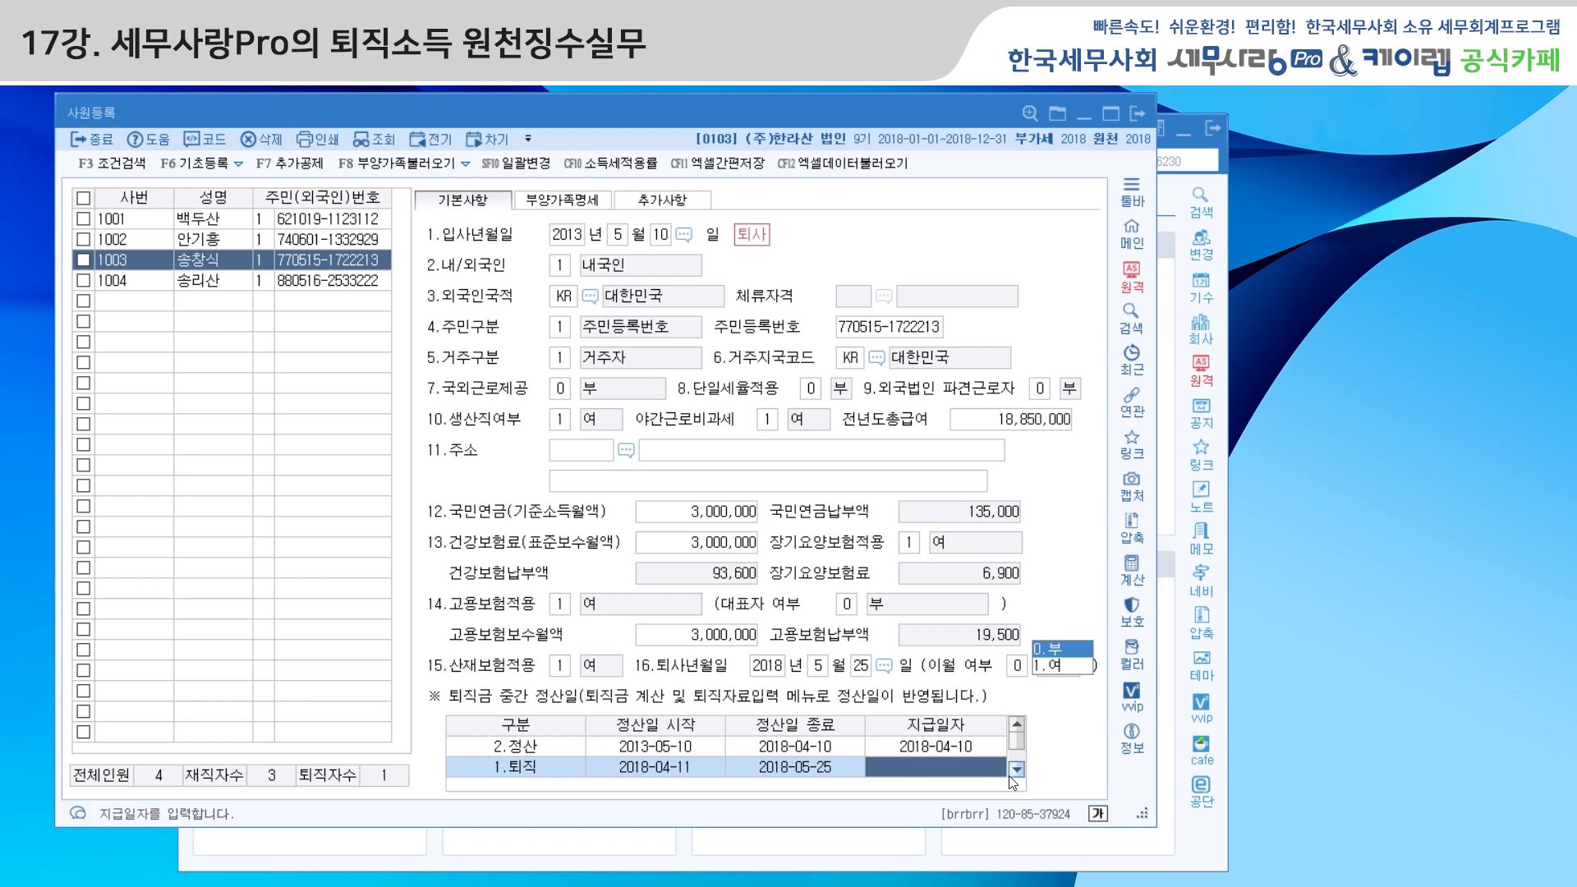
{"action": "type", "text": "2018-05-25"}
{"action": "key", "text": "Return"}
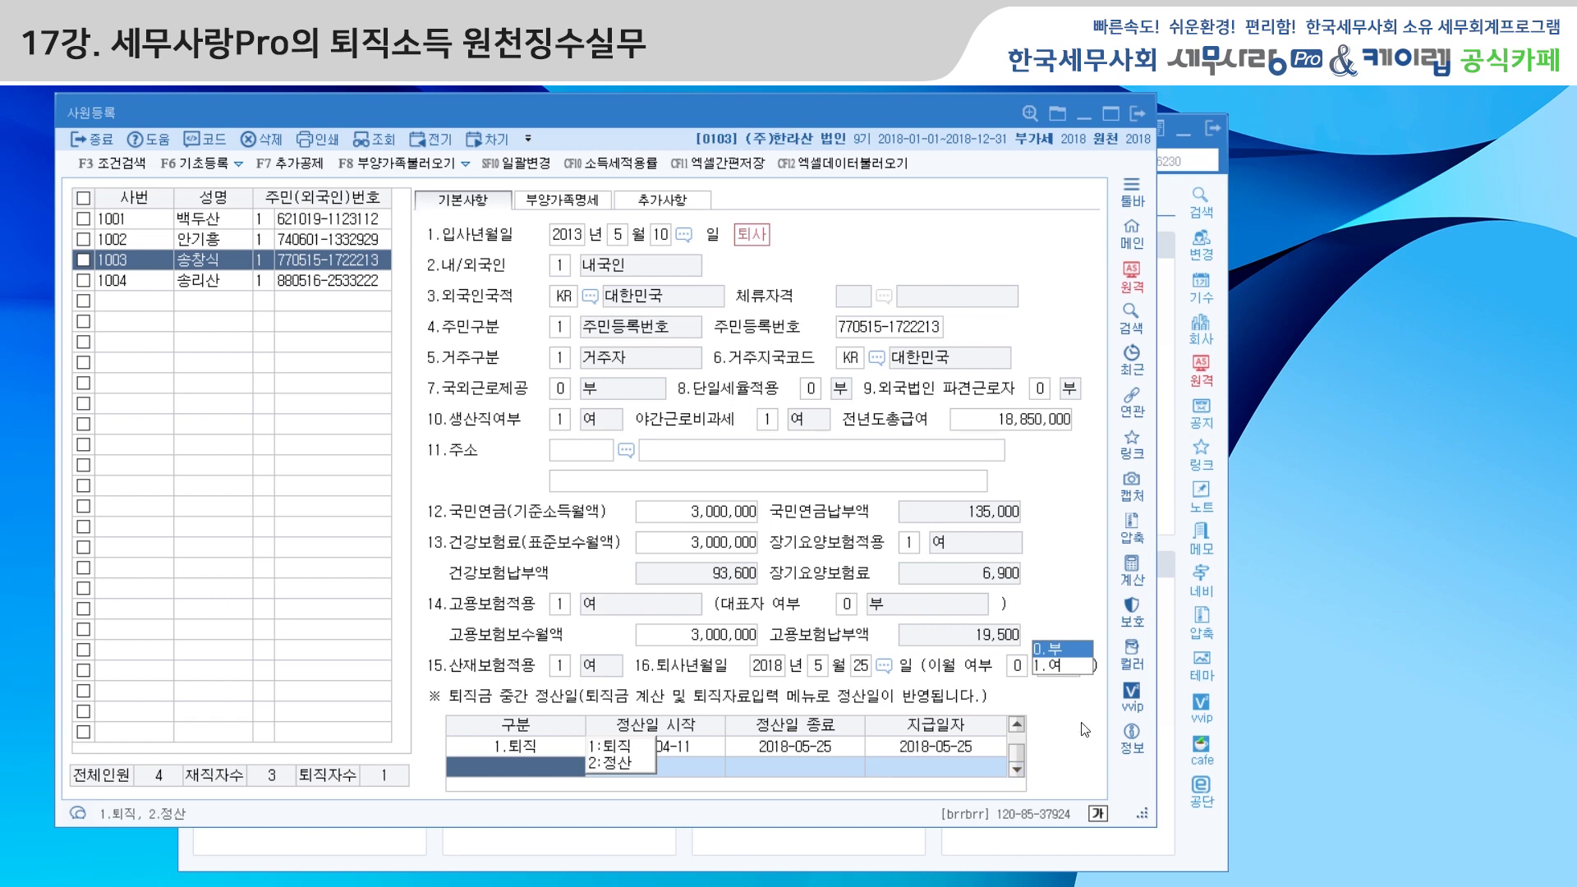
{"action": "left_click", "coordinate": [1017, 725]}
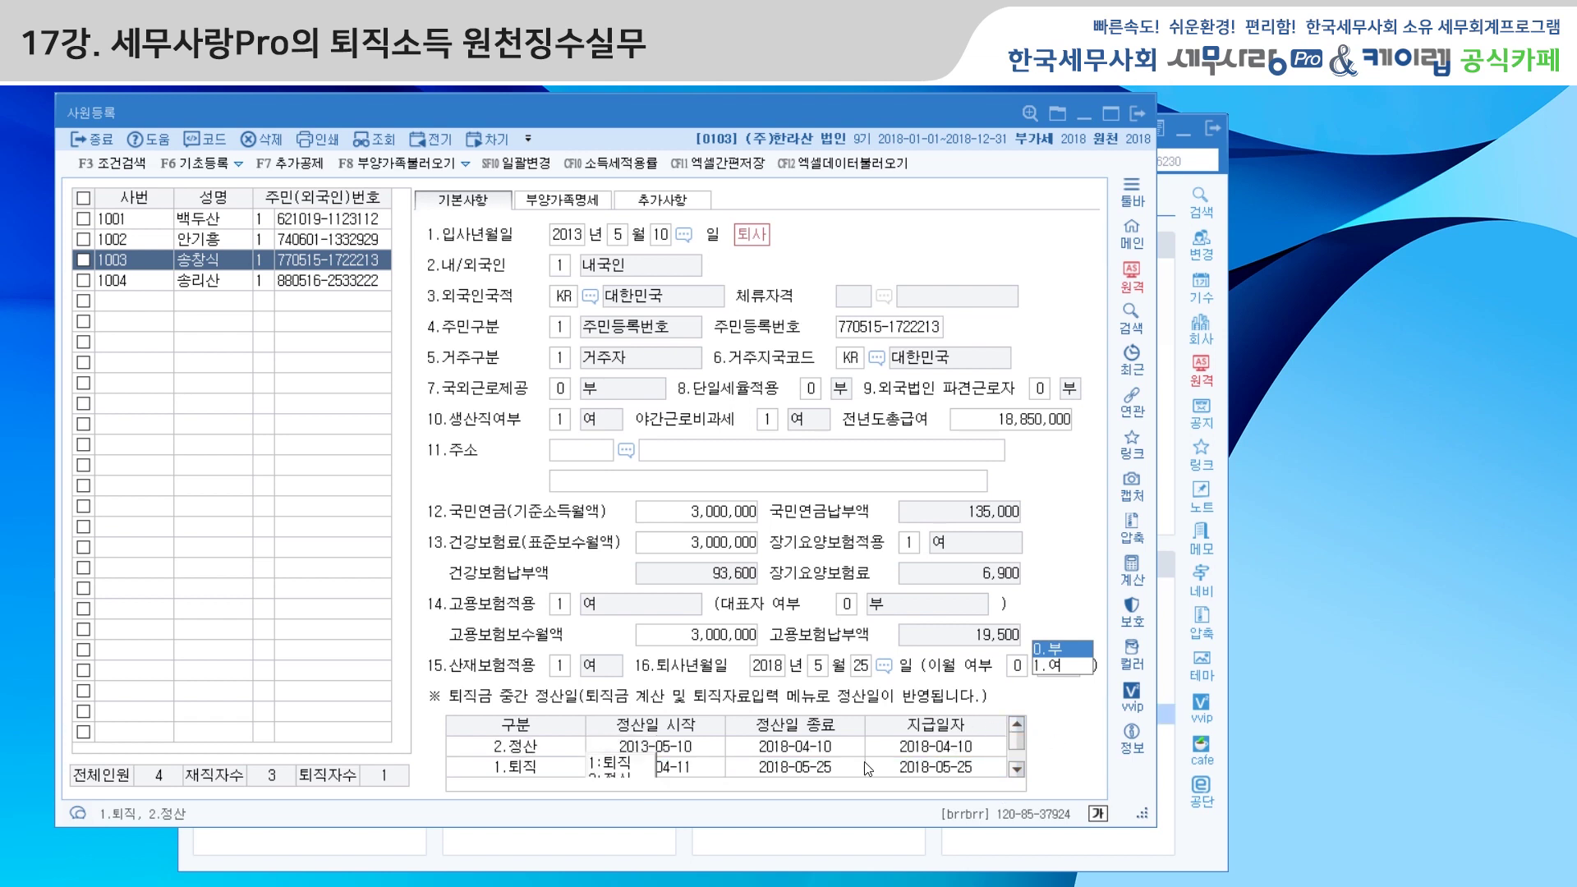
{"action": "left_click", "coordinate": [819, 668]}
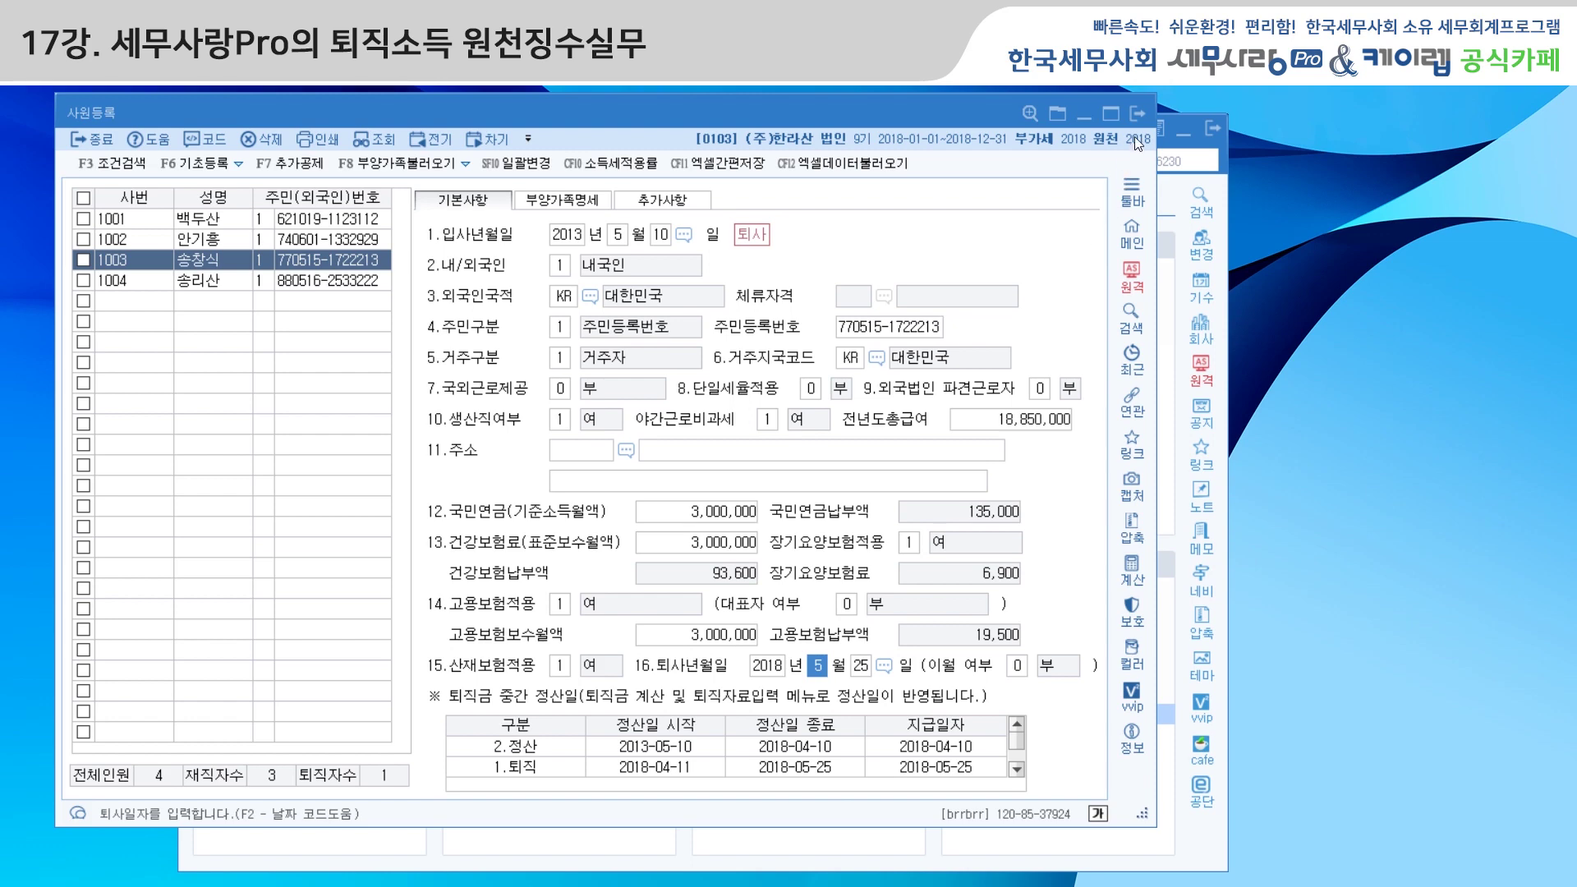
{"action": "left_click", "coordinate": [1138, 115]}
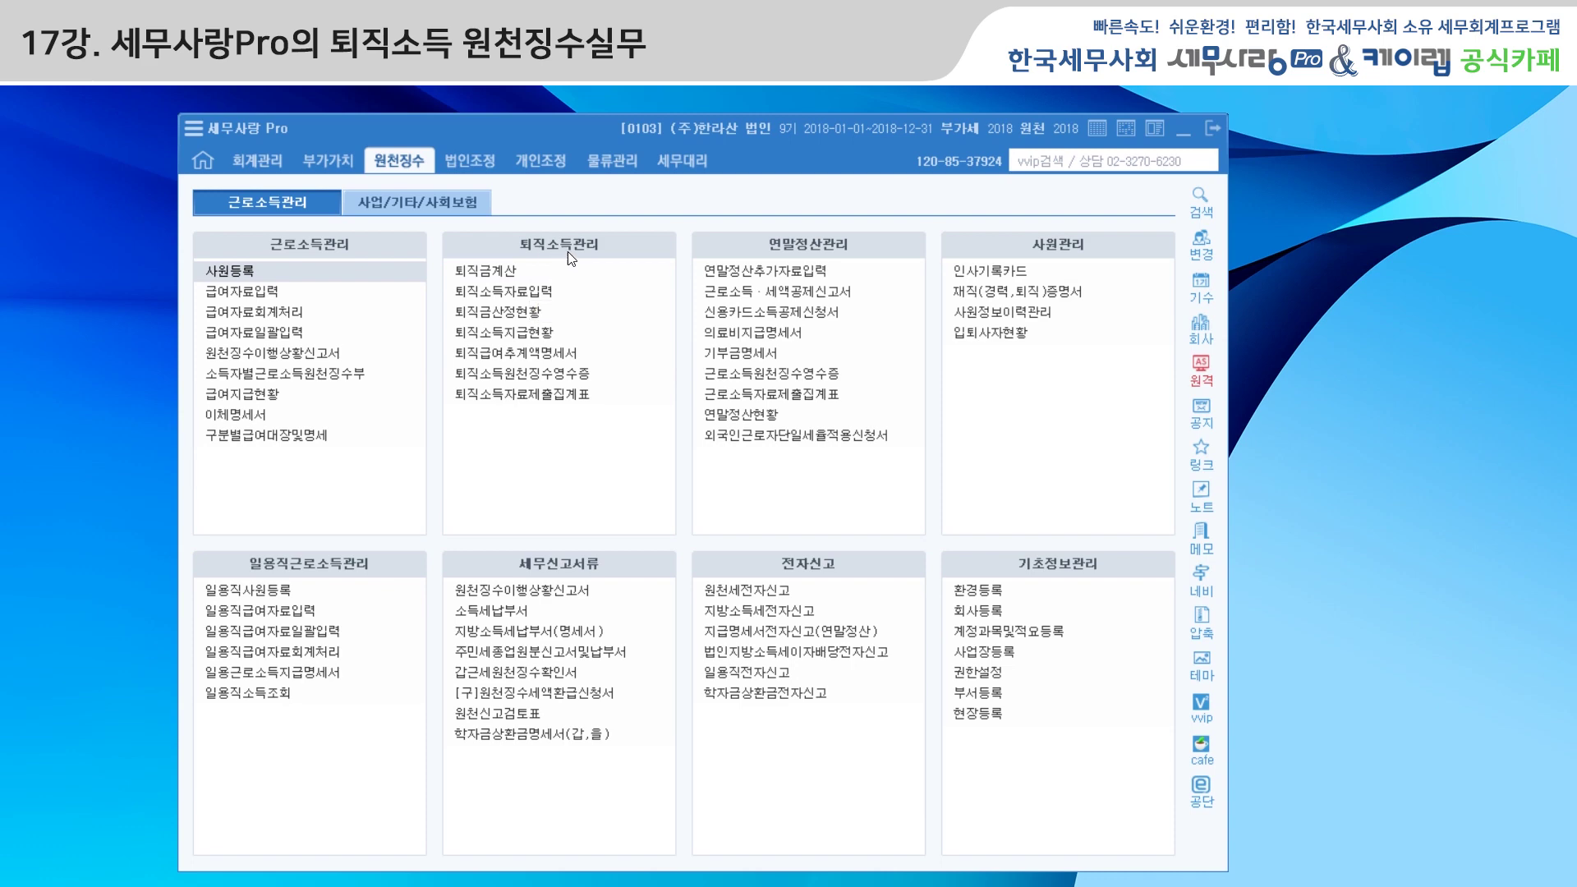
Open 퇴직금계산 and delete all three saved retirement calculations
{"action": "left_click", "coordinate": [508, 275]}
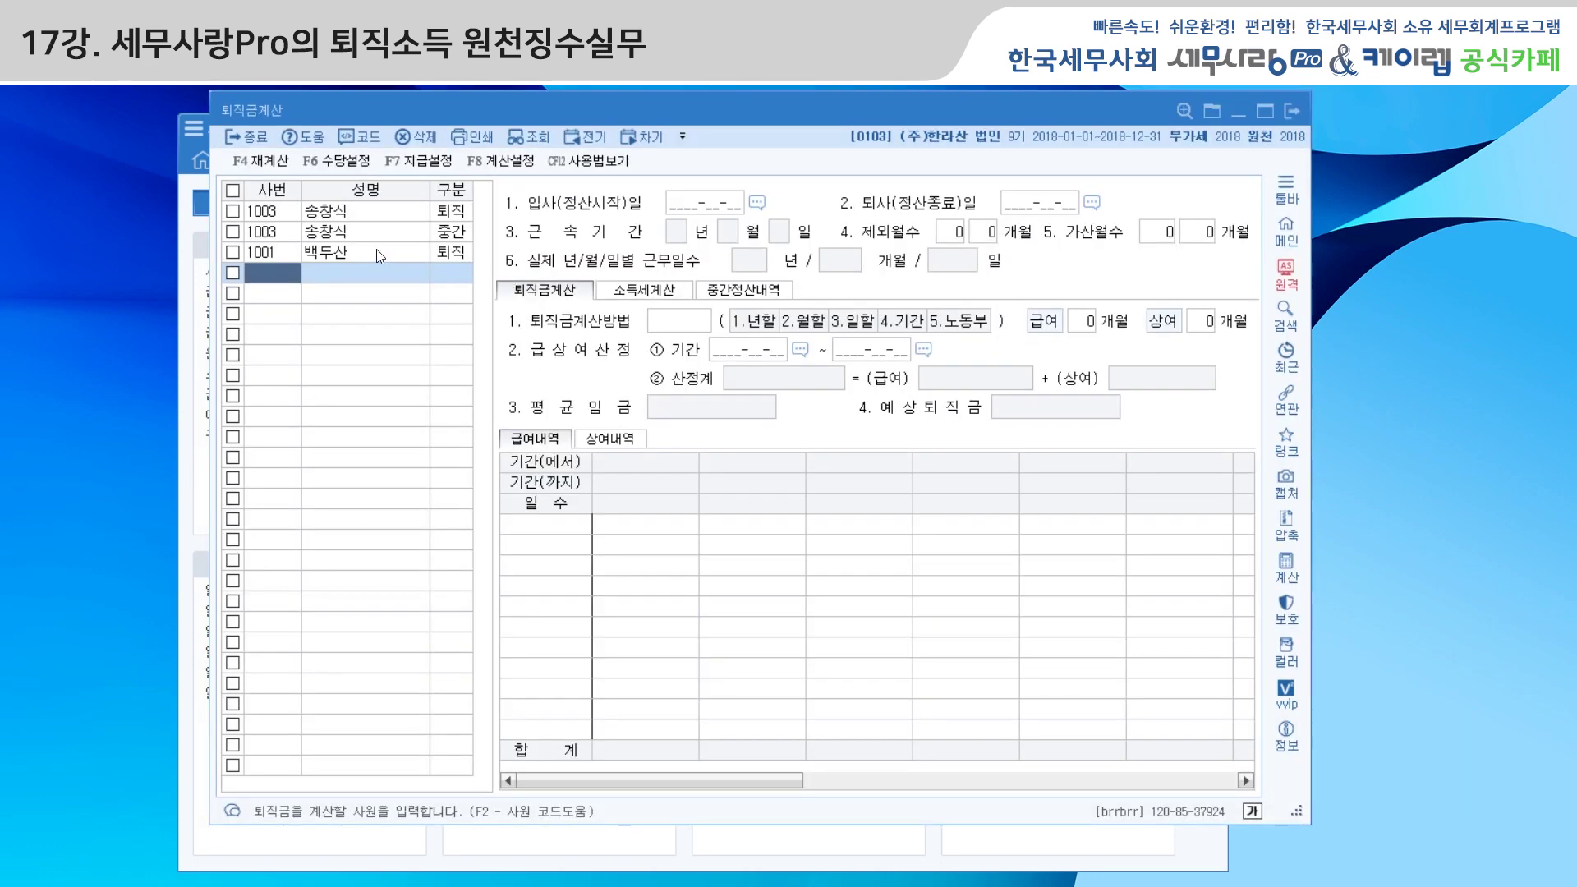
{"action": "left_click", "coordinate": [233, 190]}
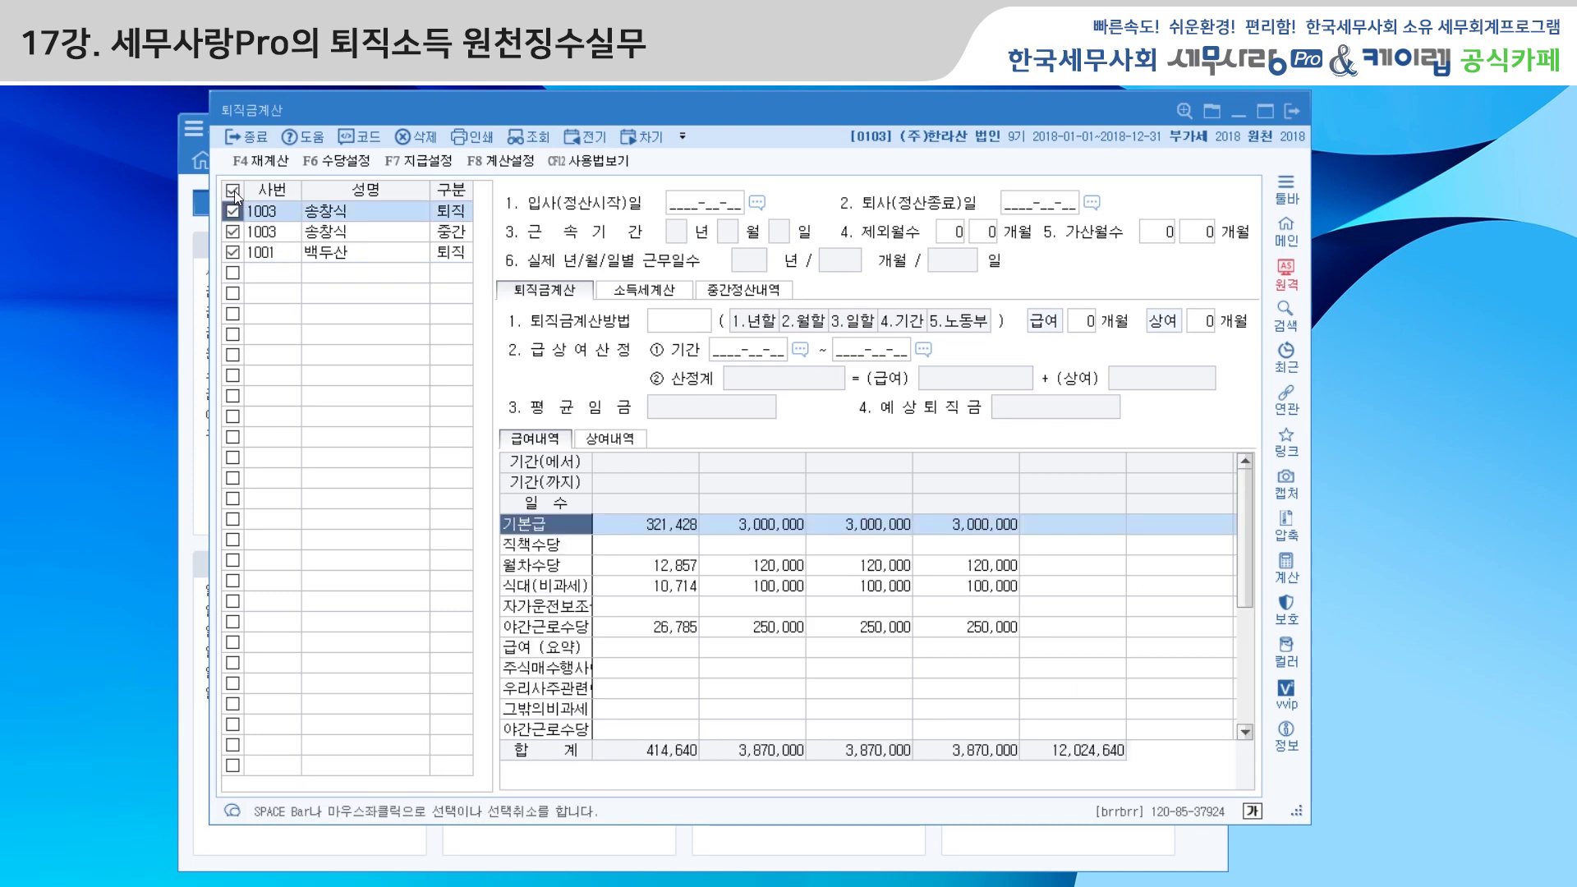
{"action": "left_click", "coordinate": [428, 135]}
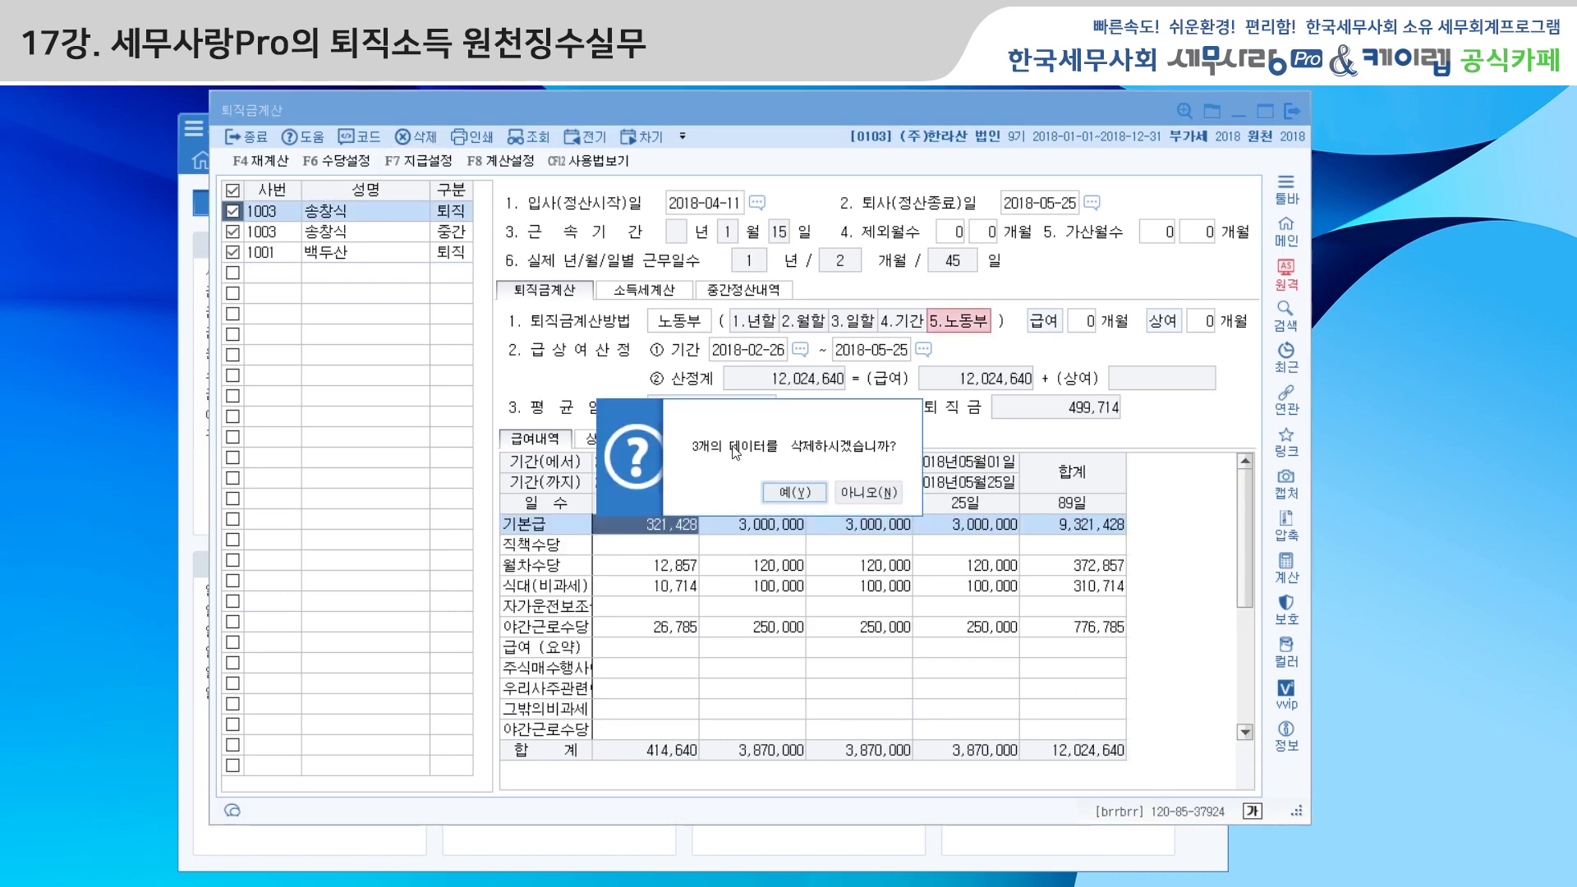
{"action": "left_click", "coordinate": [779, 492]}
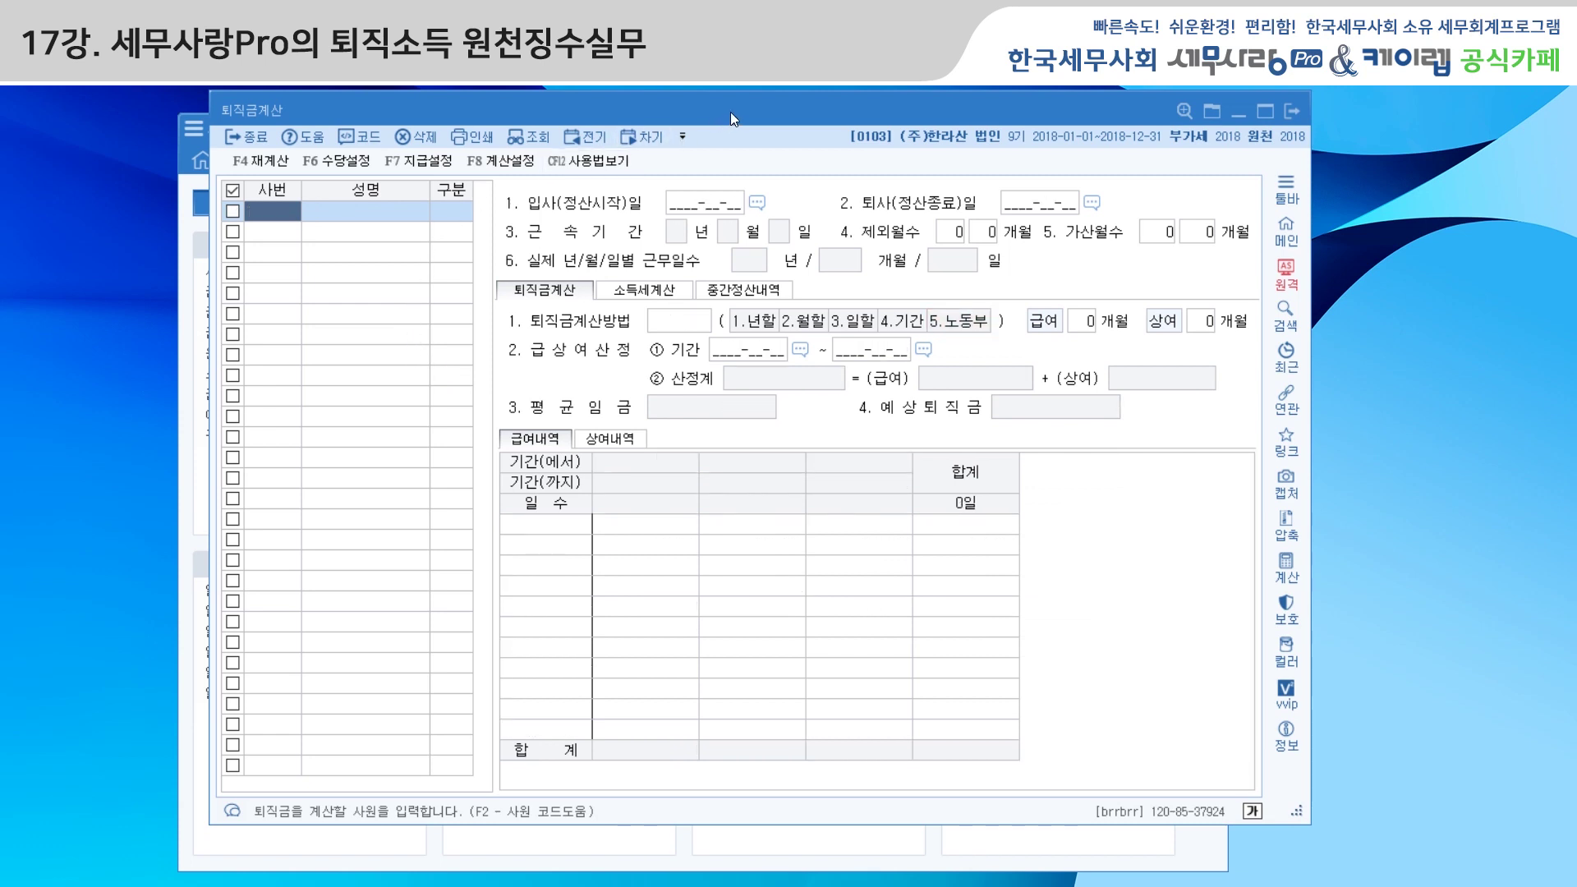
{"action": "left_click_drag", "start_coordinate": [727, 112], "coordinate": [715, 117]}
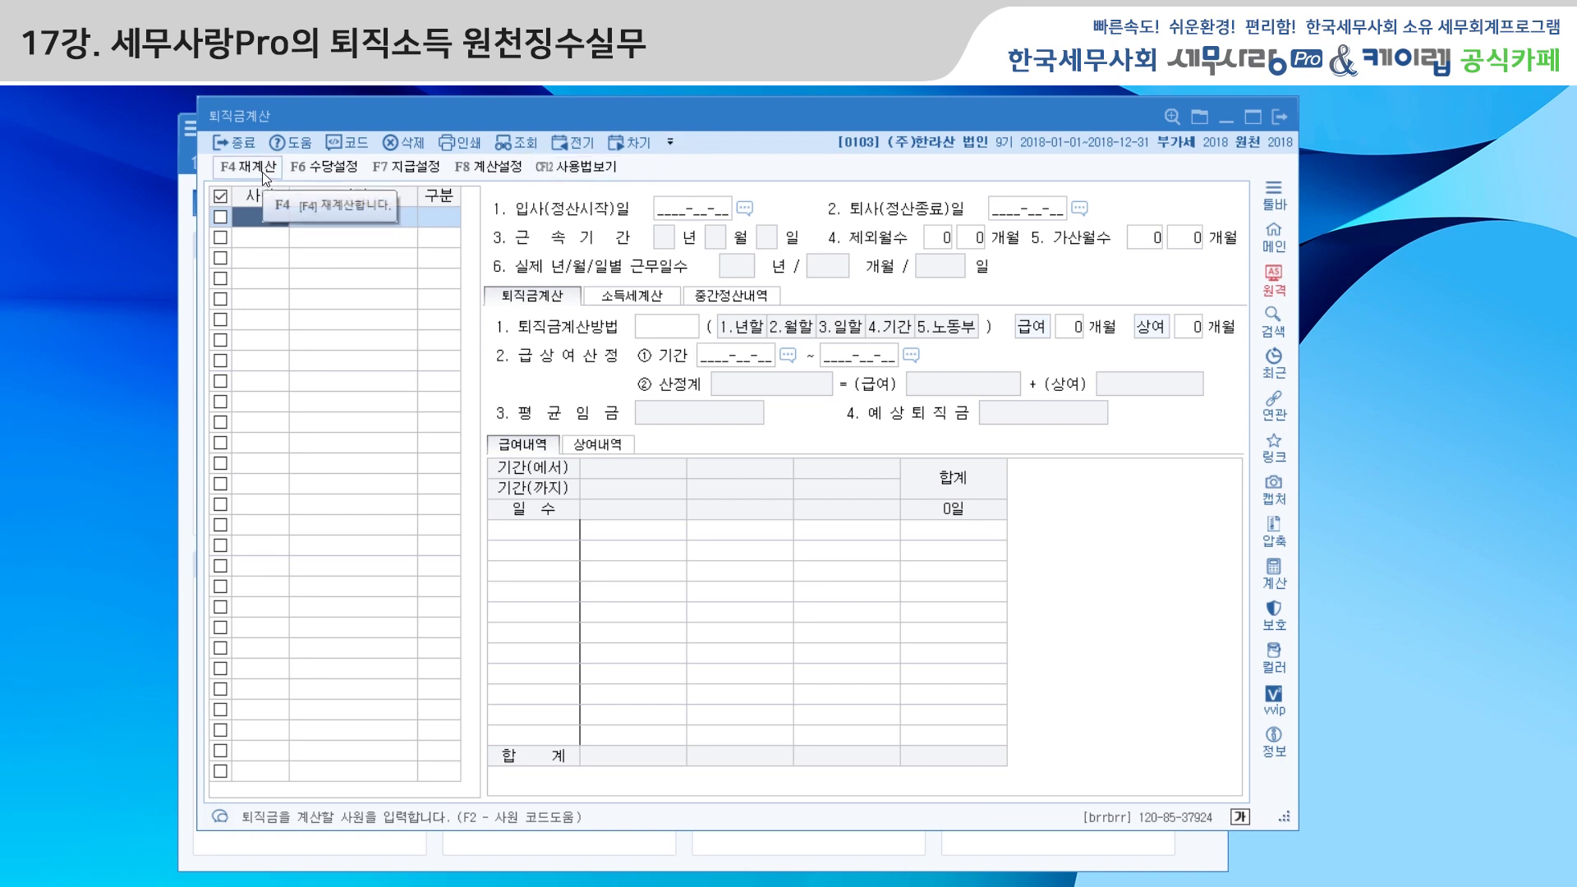
Load employee 1003's 퇴직 record (2018-04-11 to 2018-05-25) via 사원코드도움
{"action": "left_click", "coordinate": [362, 144]}
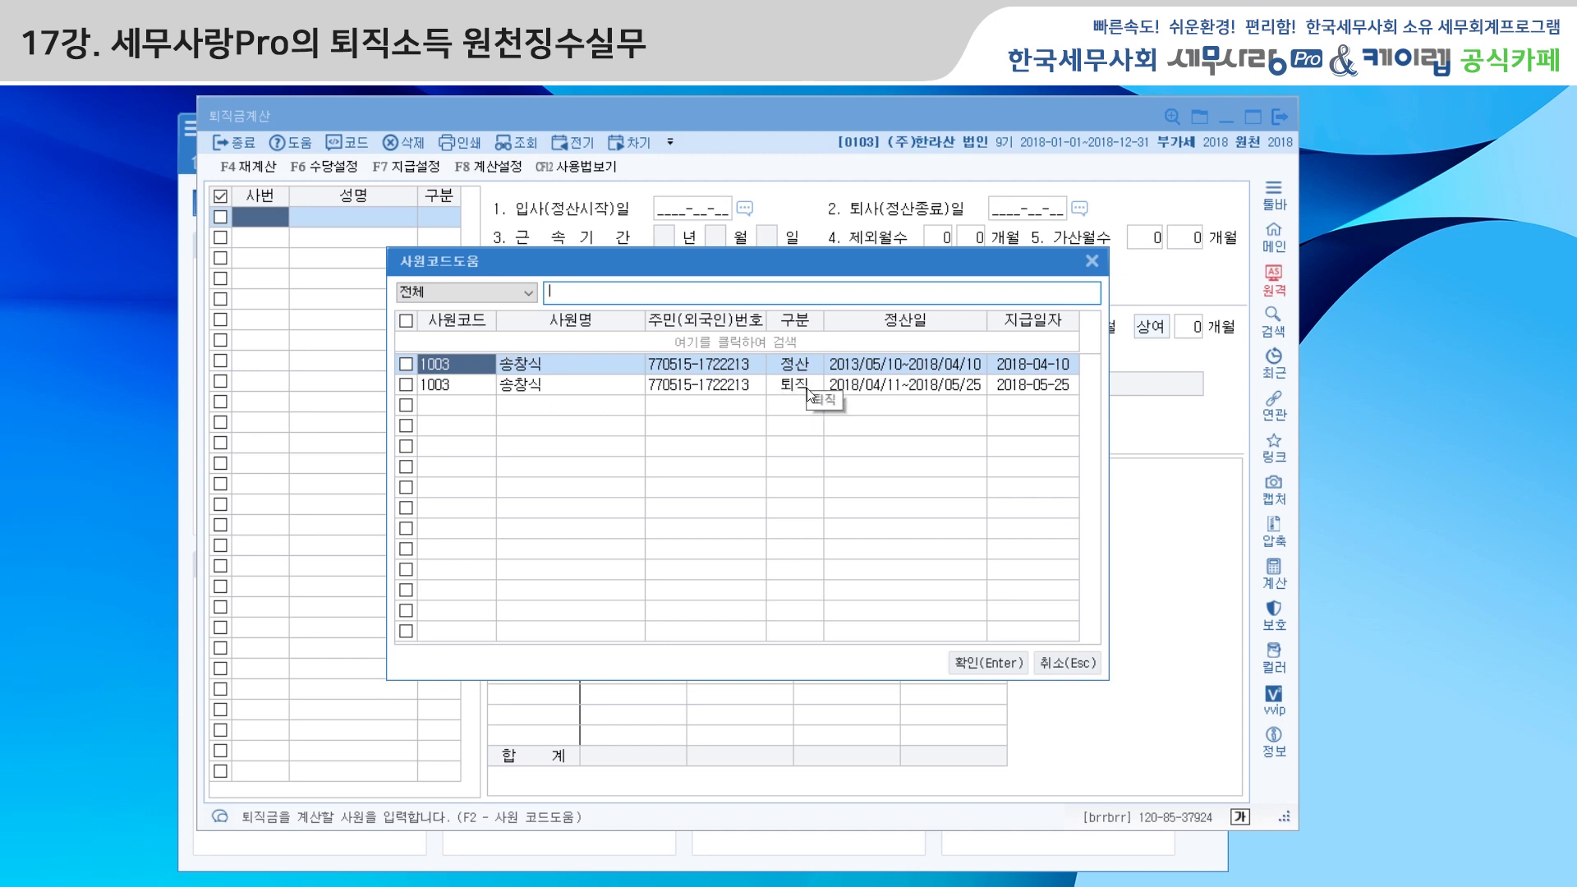
{"action": "left_click", "coordinate": [615, 393]}
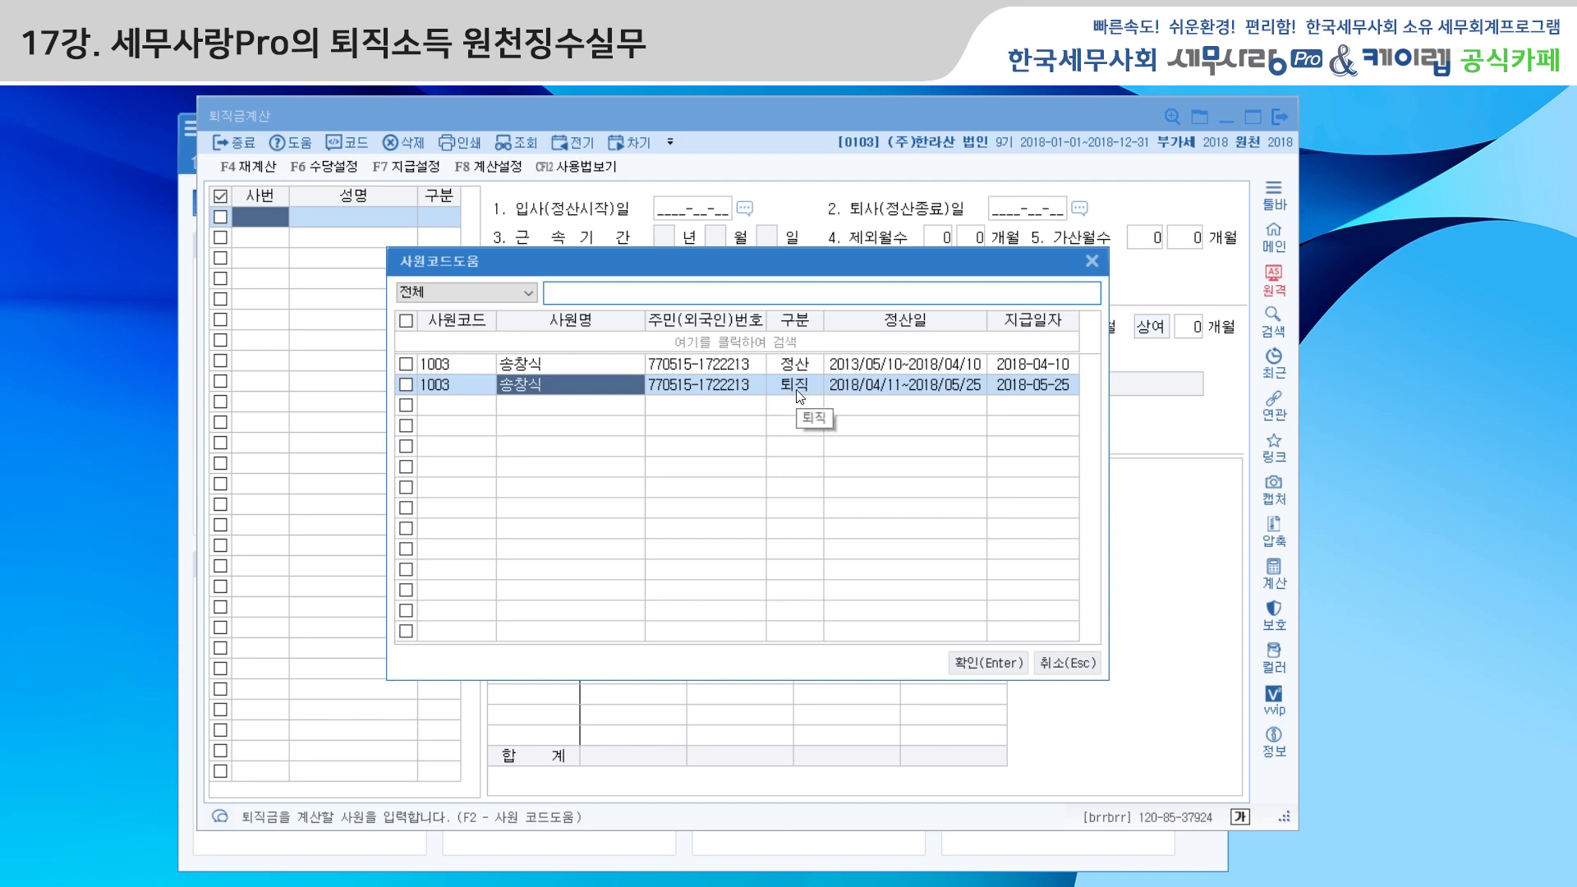
{"action": "left_click", "coordinate": [977, 664]}
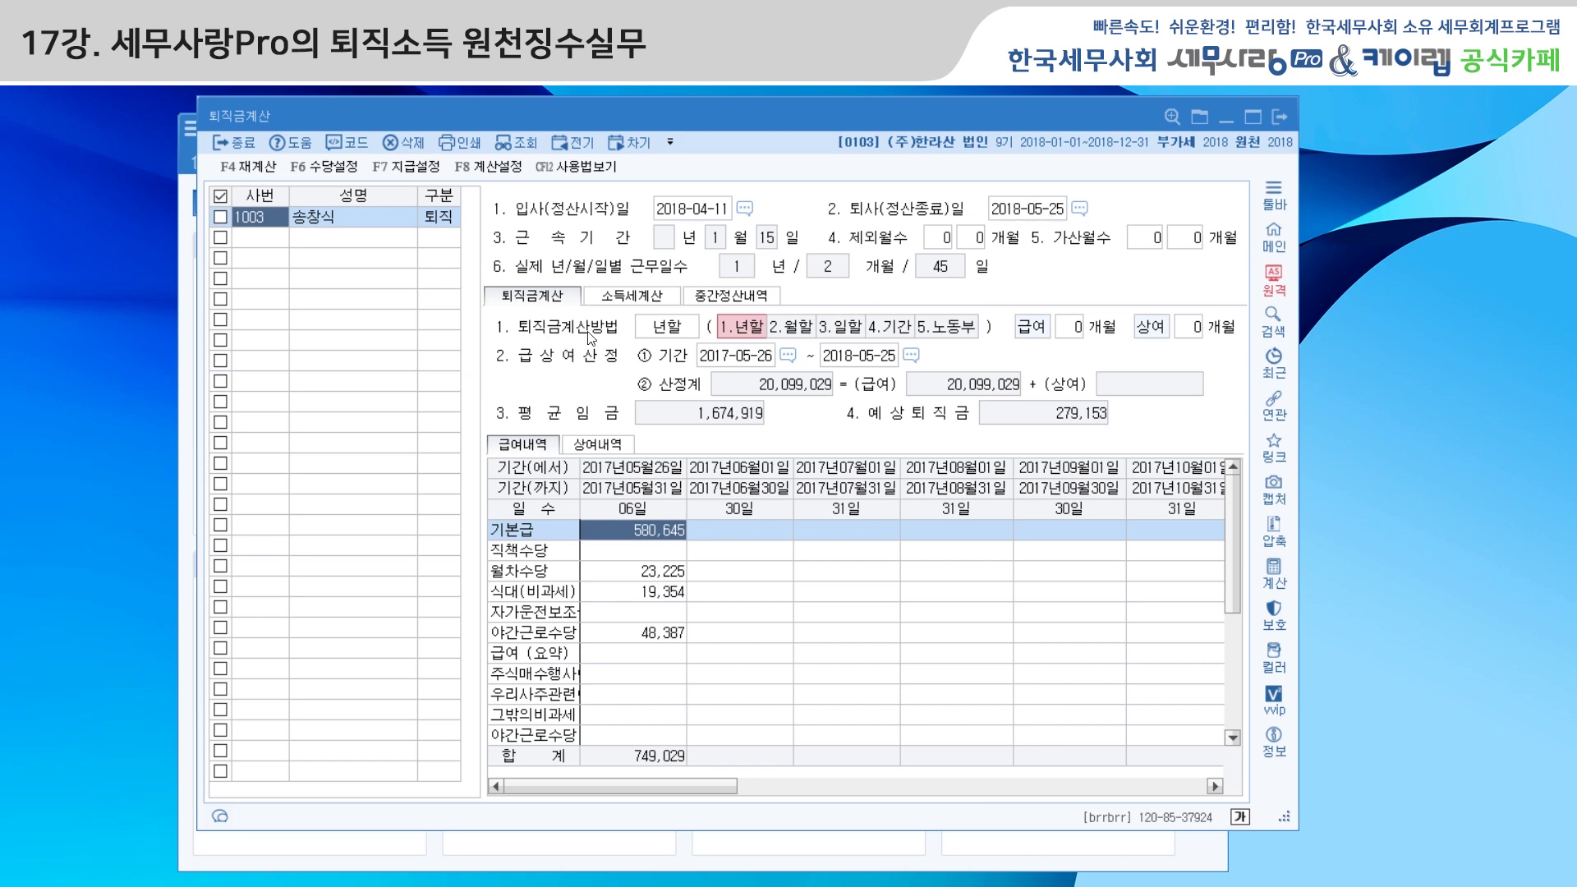
Switch the calculation method to 5.노동부 (pay 499,714) and view the 소득세계산 tab
{"action": "left_click", "coordinate": [809, 335]}
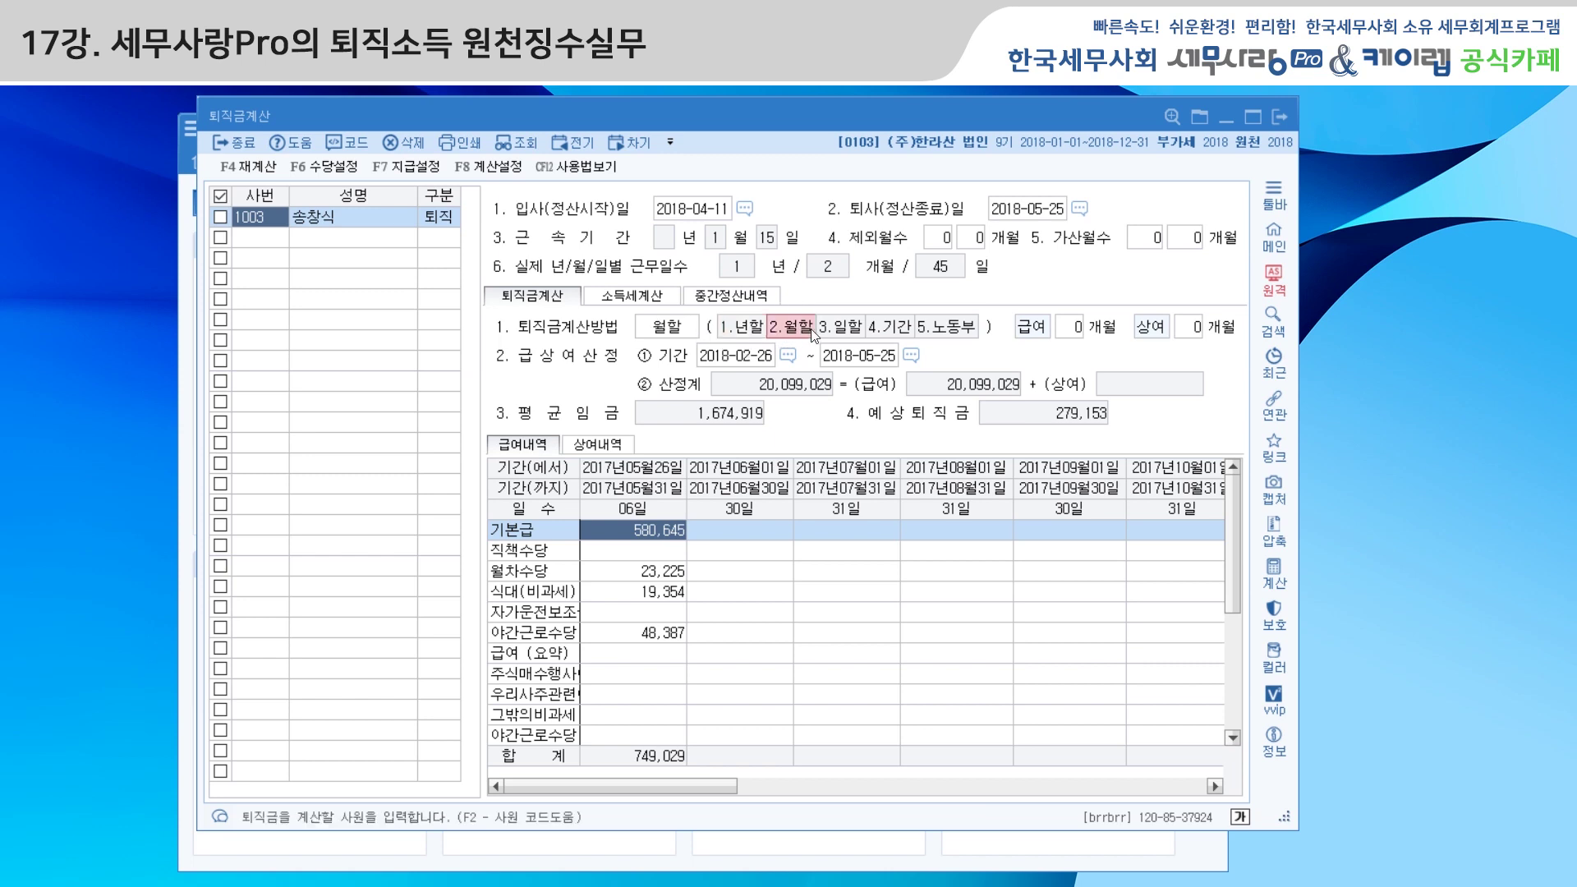
{"action": "left_click", "coordinate": [842, 328]}
{"action": "left_click", "coordinate": [889, 328]}
{"action": "left_click", "coordinate": [953, 329]}
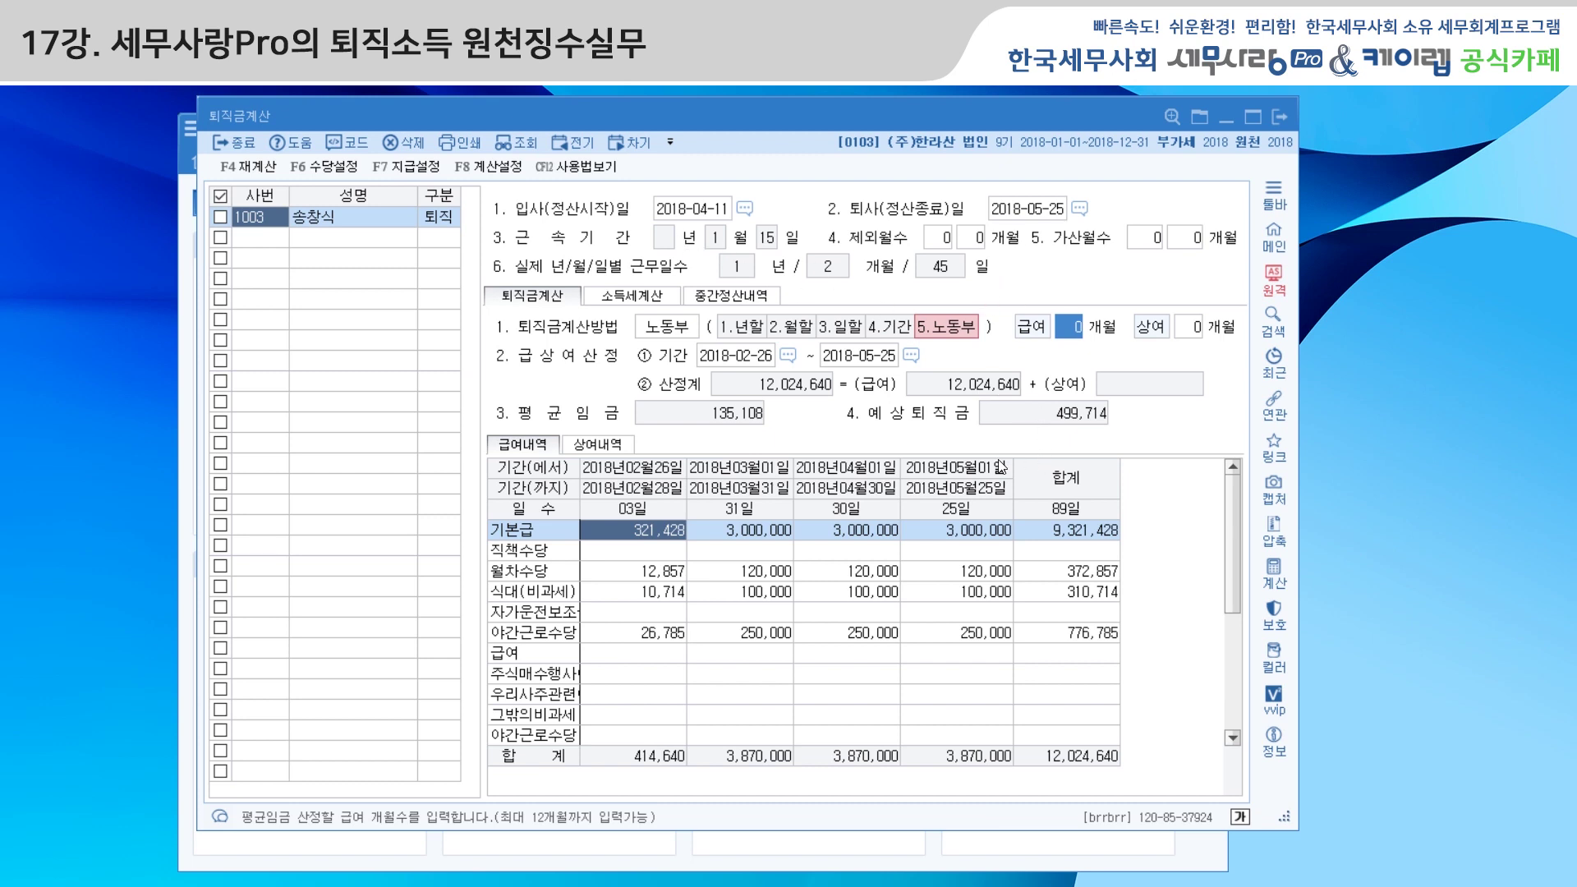
{"action": "left_click", "coordinate": [643, 299]}
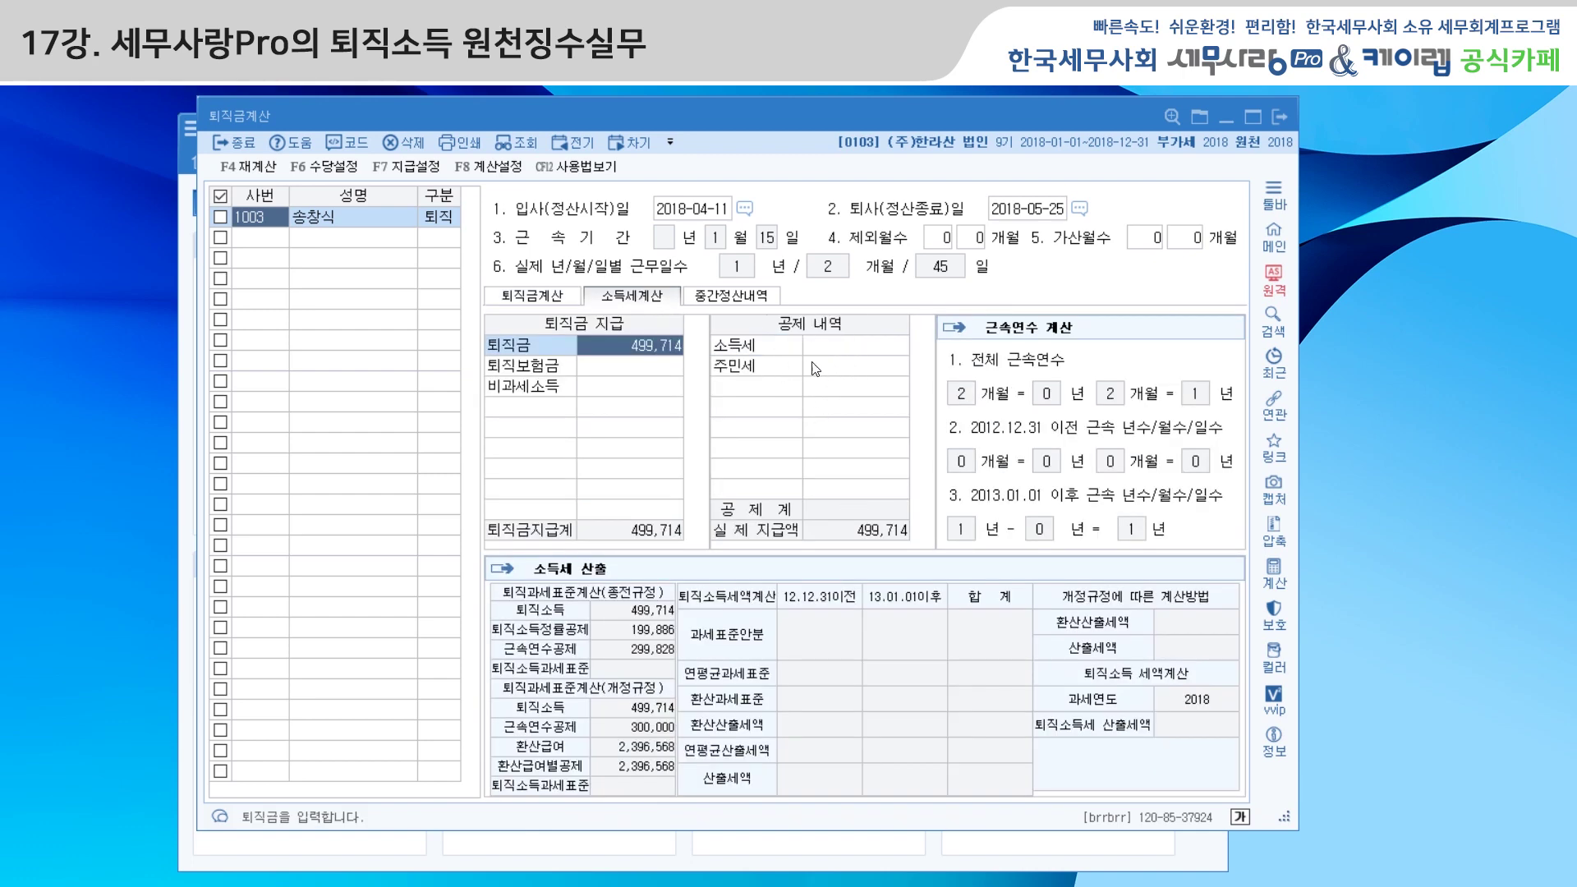
Review 중간정산내역, then look up employee 1003's records for a new second row
{"action": "left_click", "coordinate": [766, 299]}
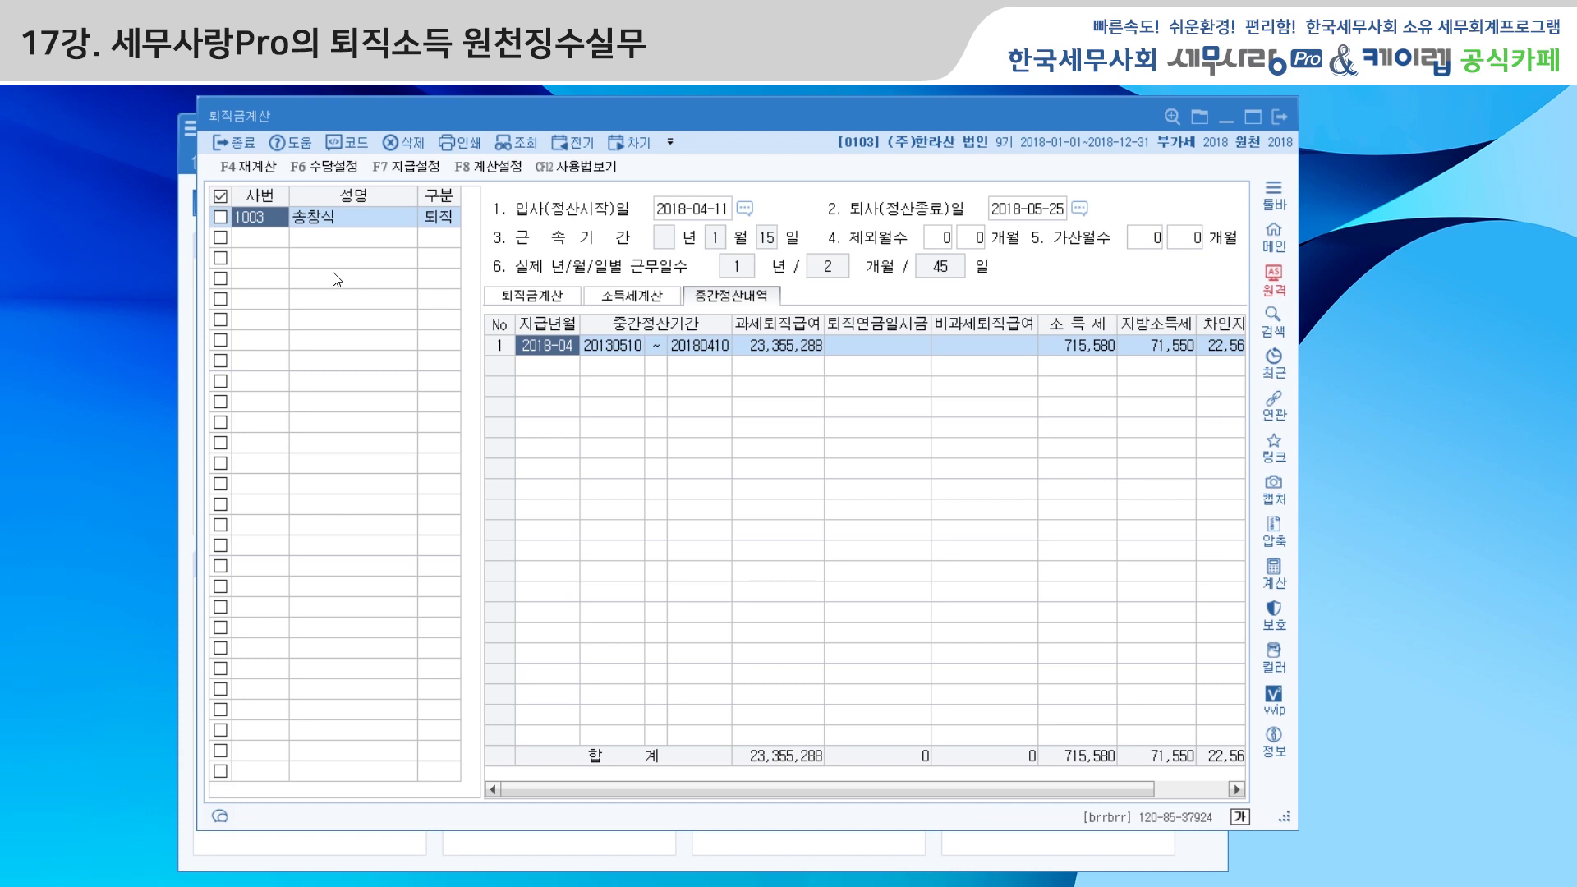
{"action": "left_click", "coordinate": [310, 237]}
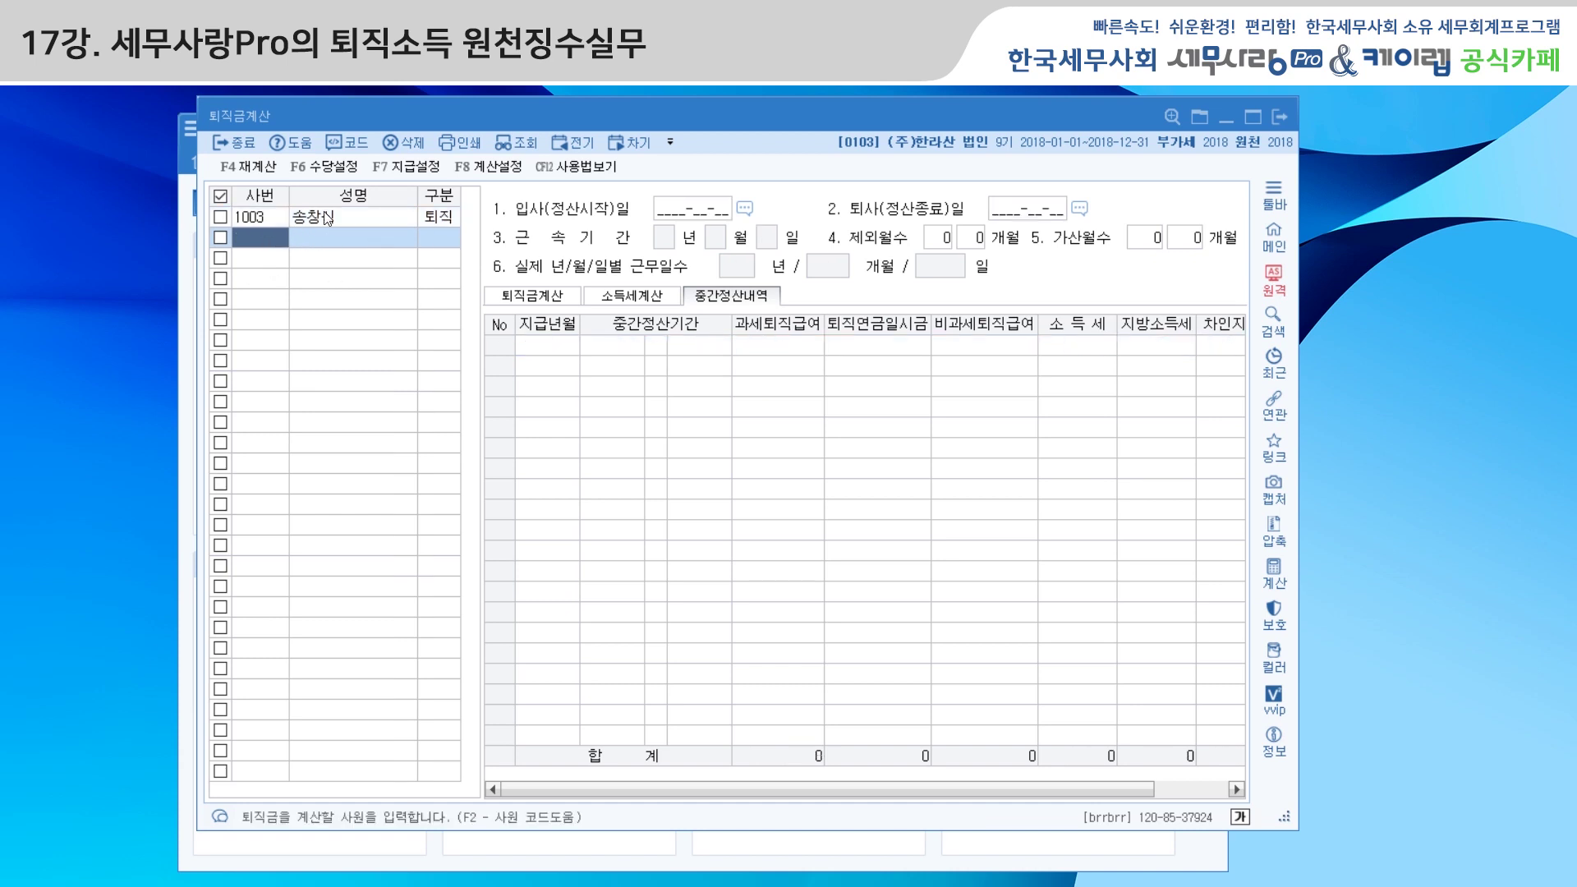
{"action": "left_click", "coordinate": [354, 145]}
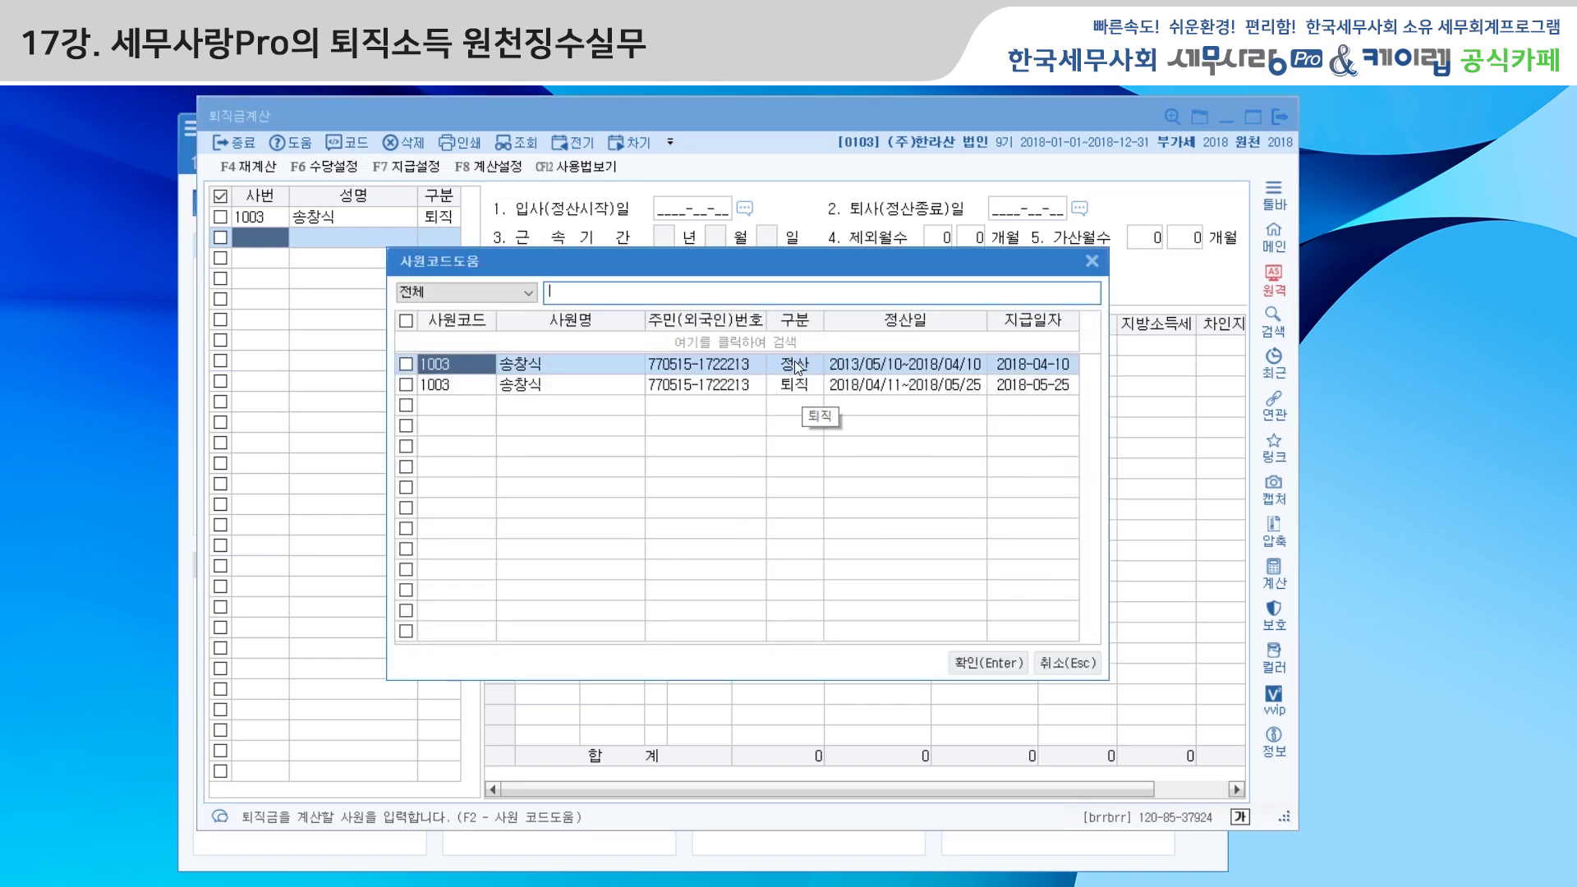
Load 1003's 정산 record with the 5.노동부 method and view its income tax 715,580
{"action": "left_click", "coordinate": [796, 364]}
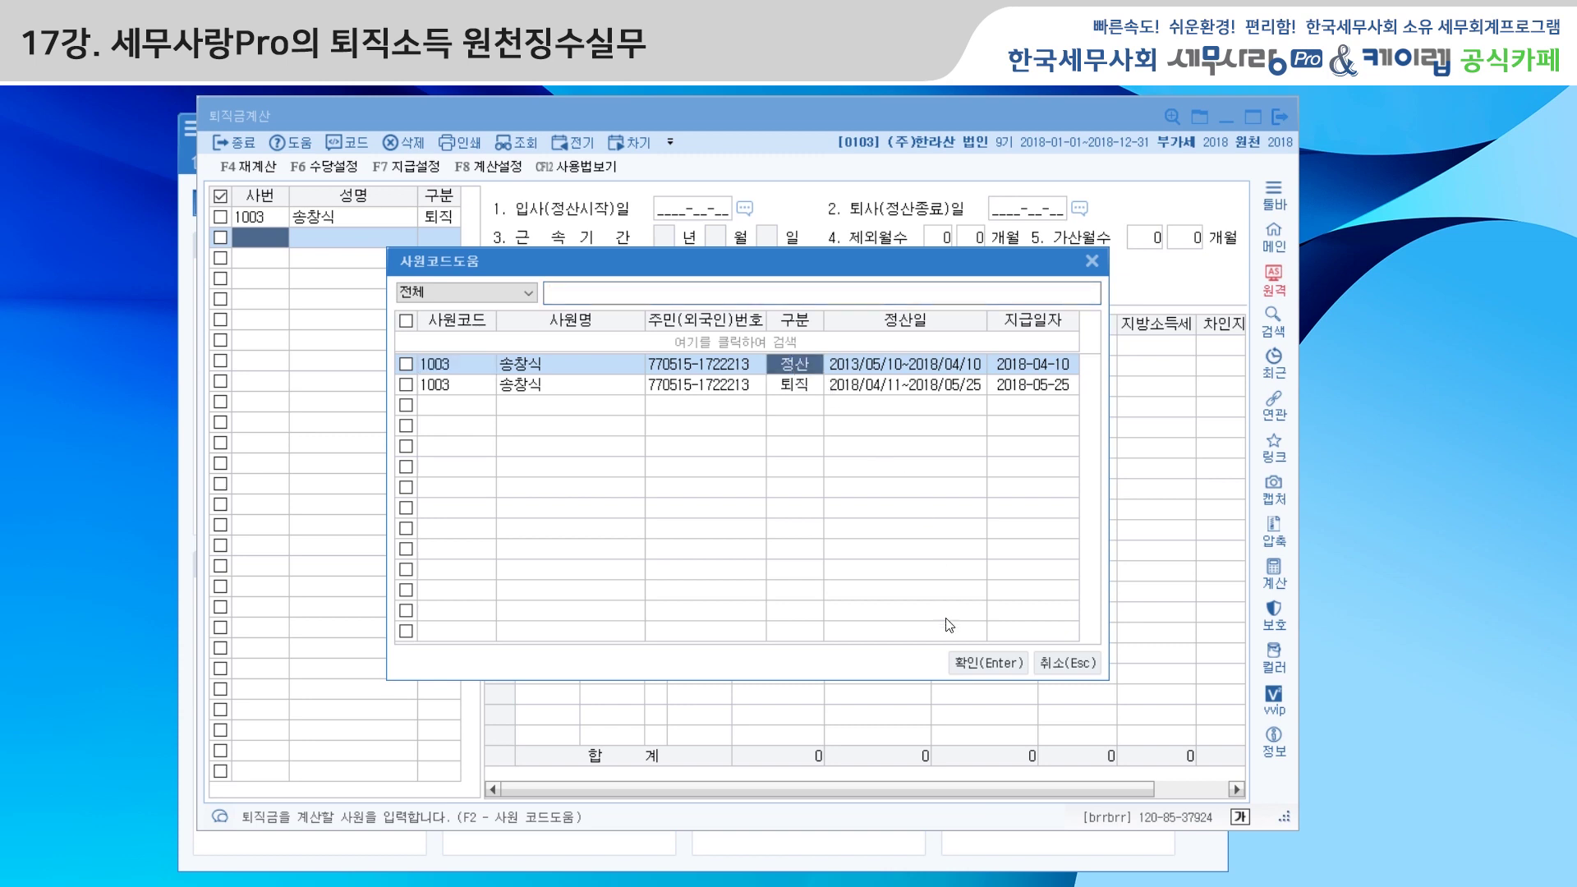
{"action": "left_click", "coordinate": [976, 665]}
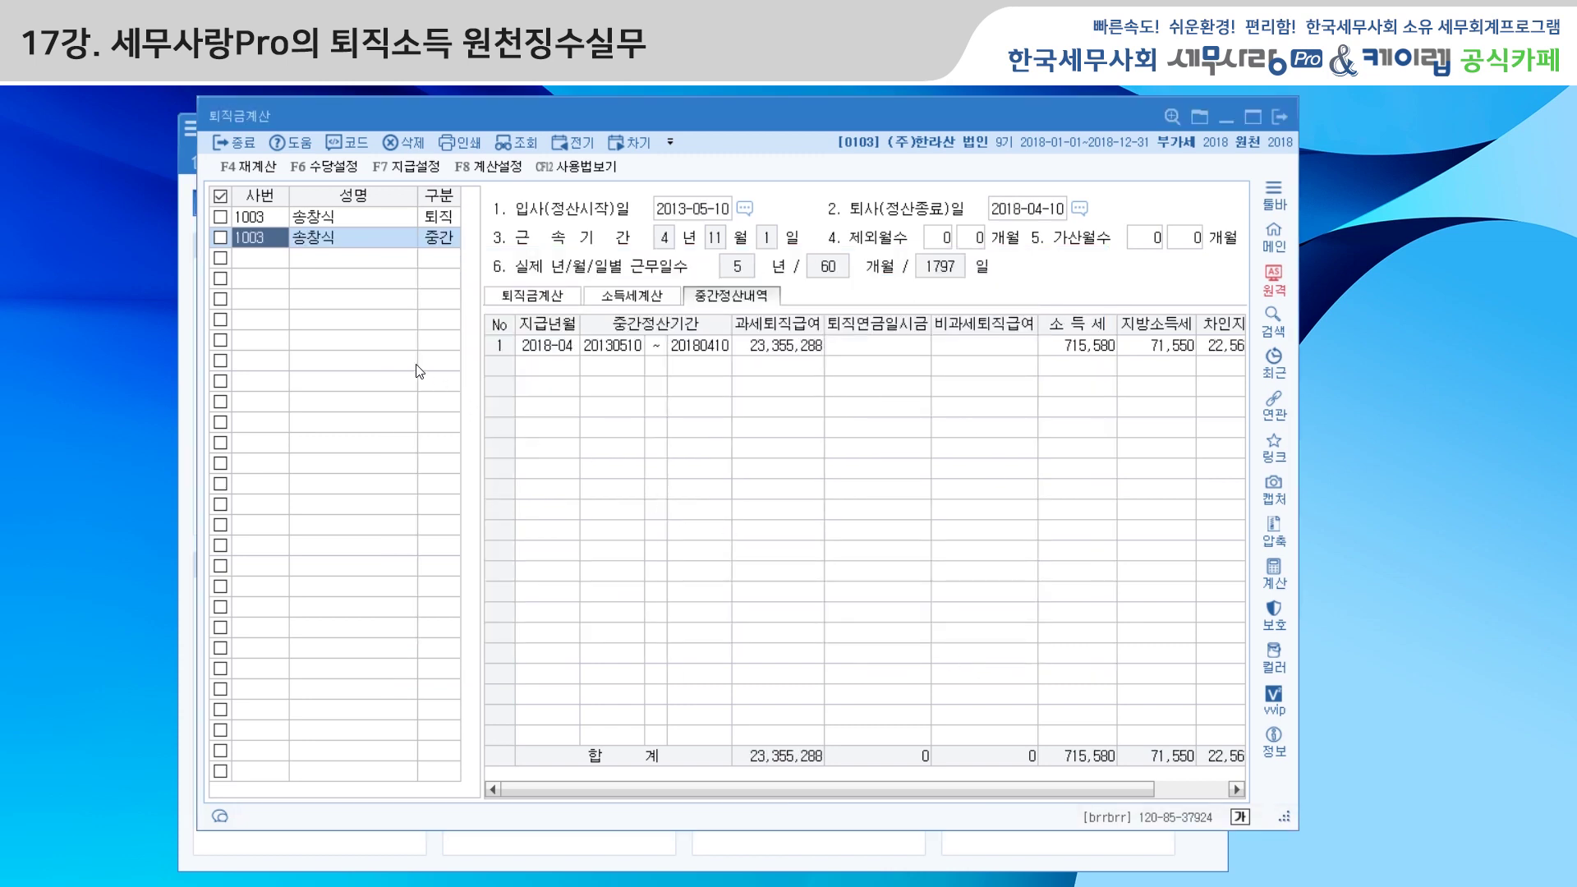
{"action": "left_click", "coordinate": [554, 302]}
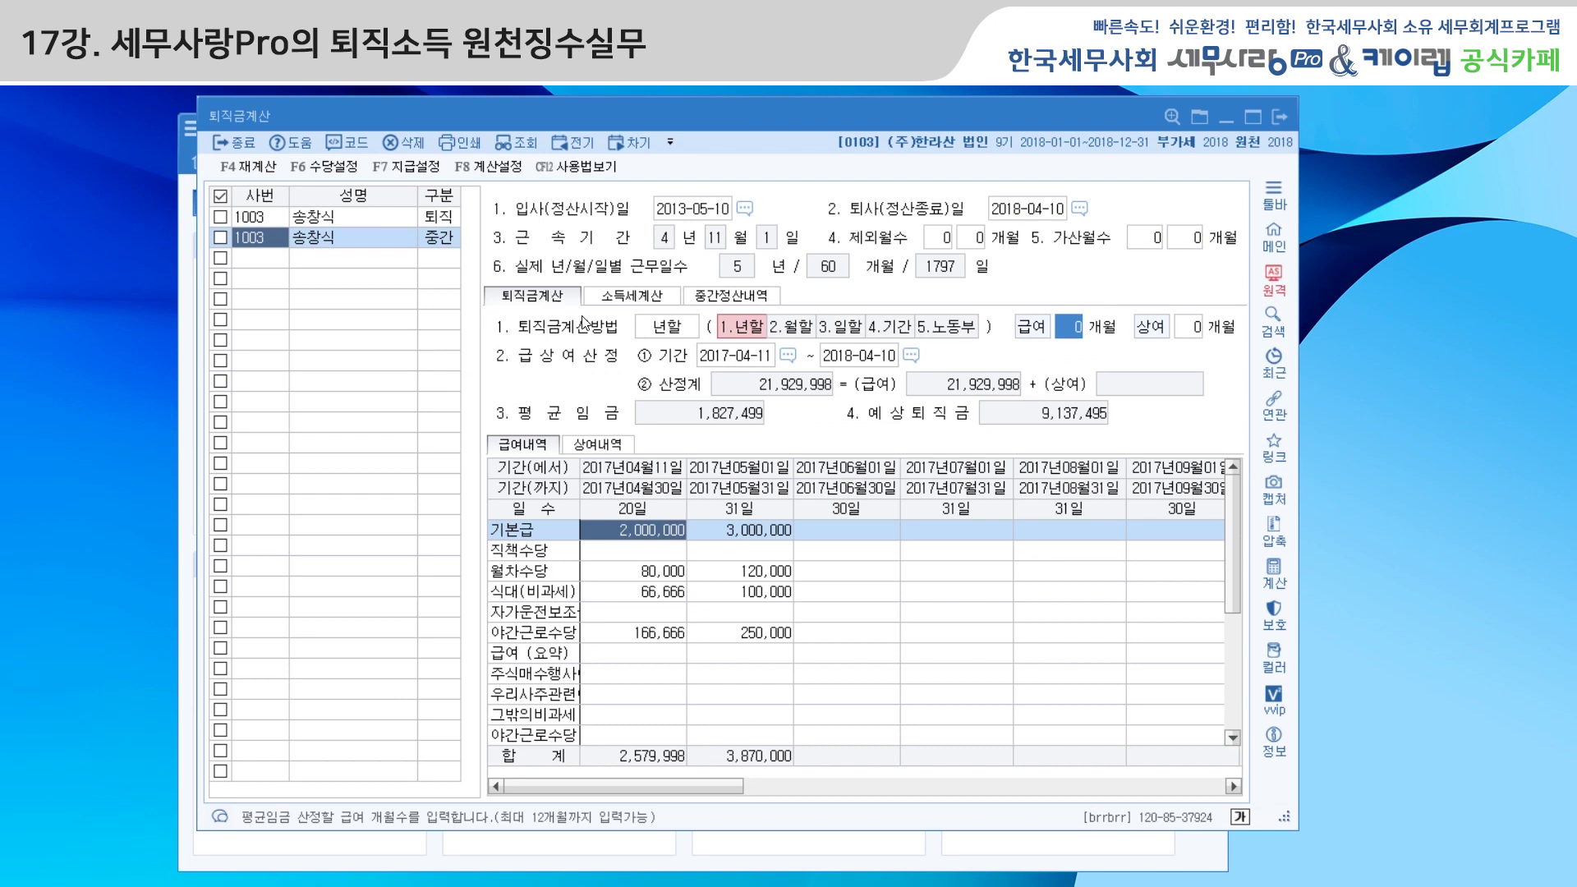
{"action": "left_click", "coordinate": [953, 327]}
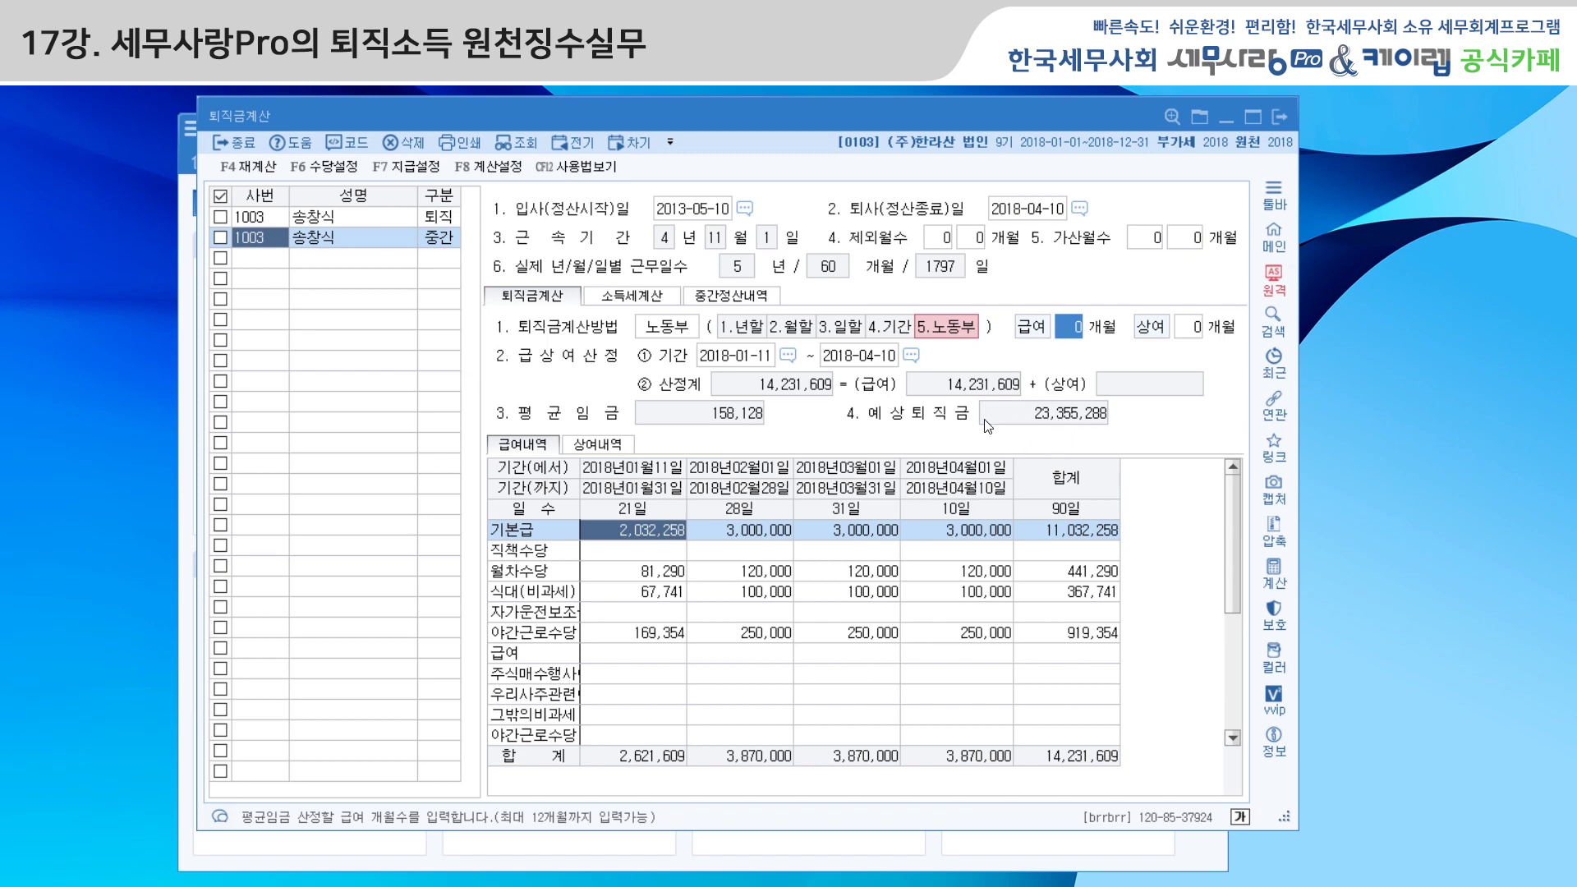
{"action": "left_click", "coordinate": [632, 295]}
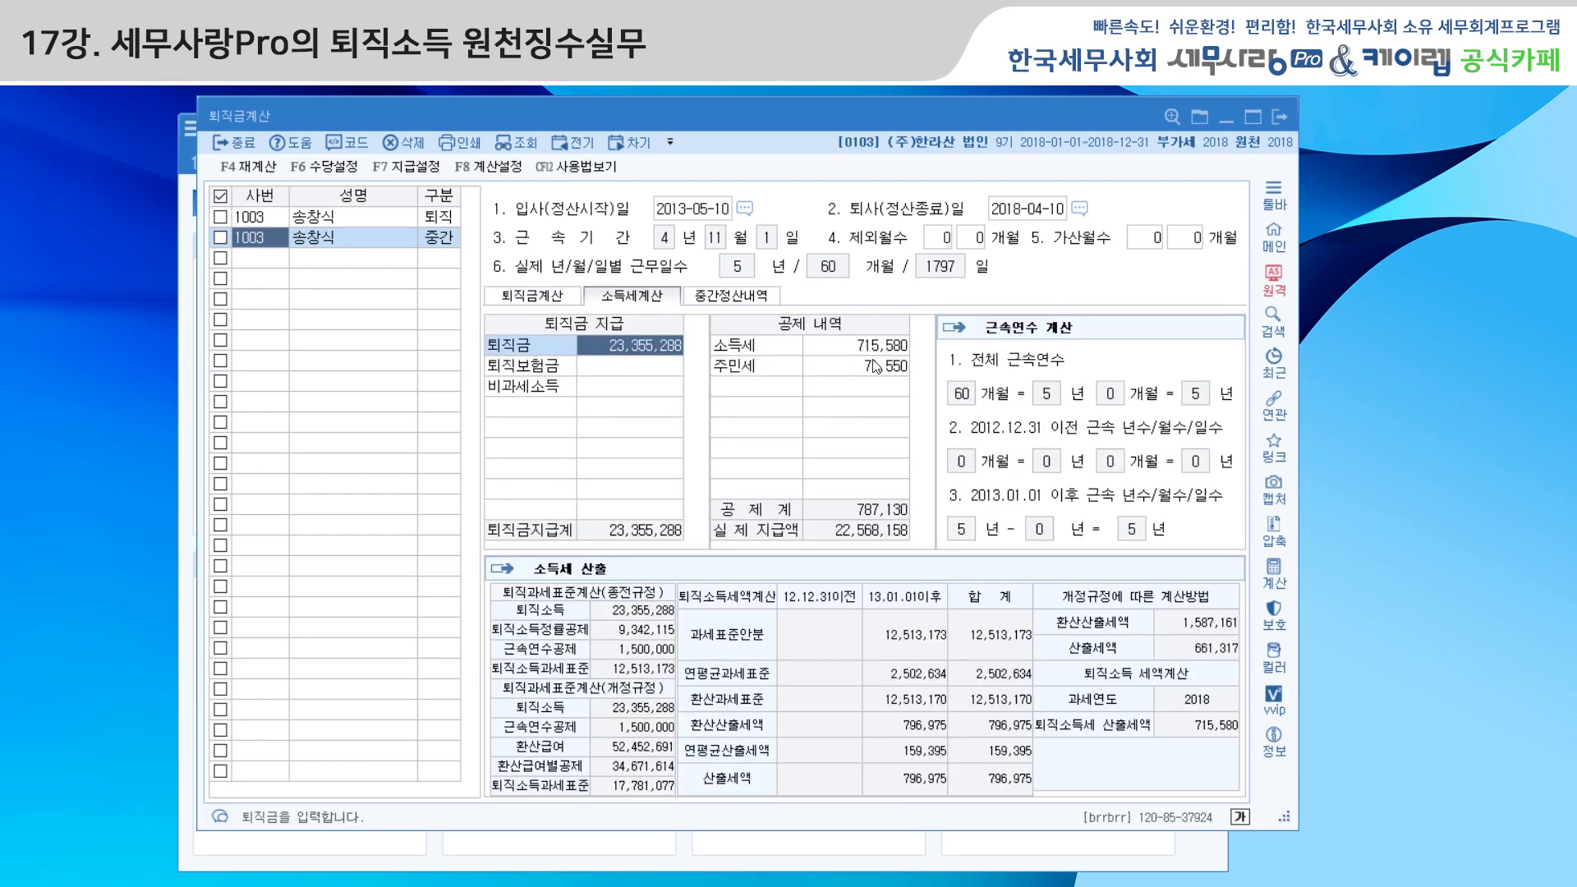
Review 중간정산내역, then return to 퇴직금계산 showing average wage 158,128 and pay 23,355,288
{"action": "left_click", "coordinate": [761, 297]}
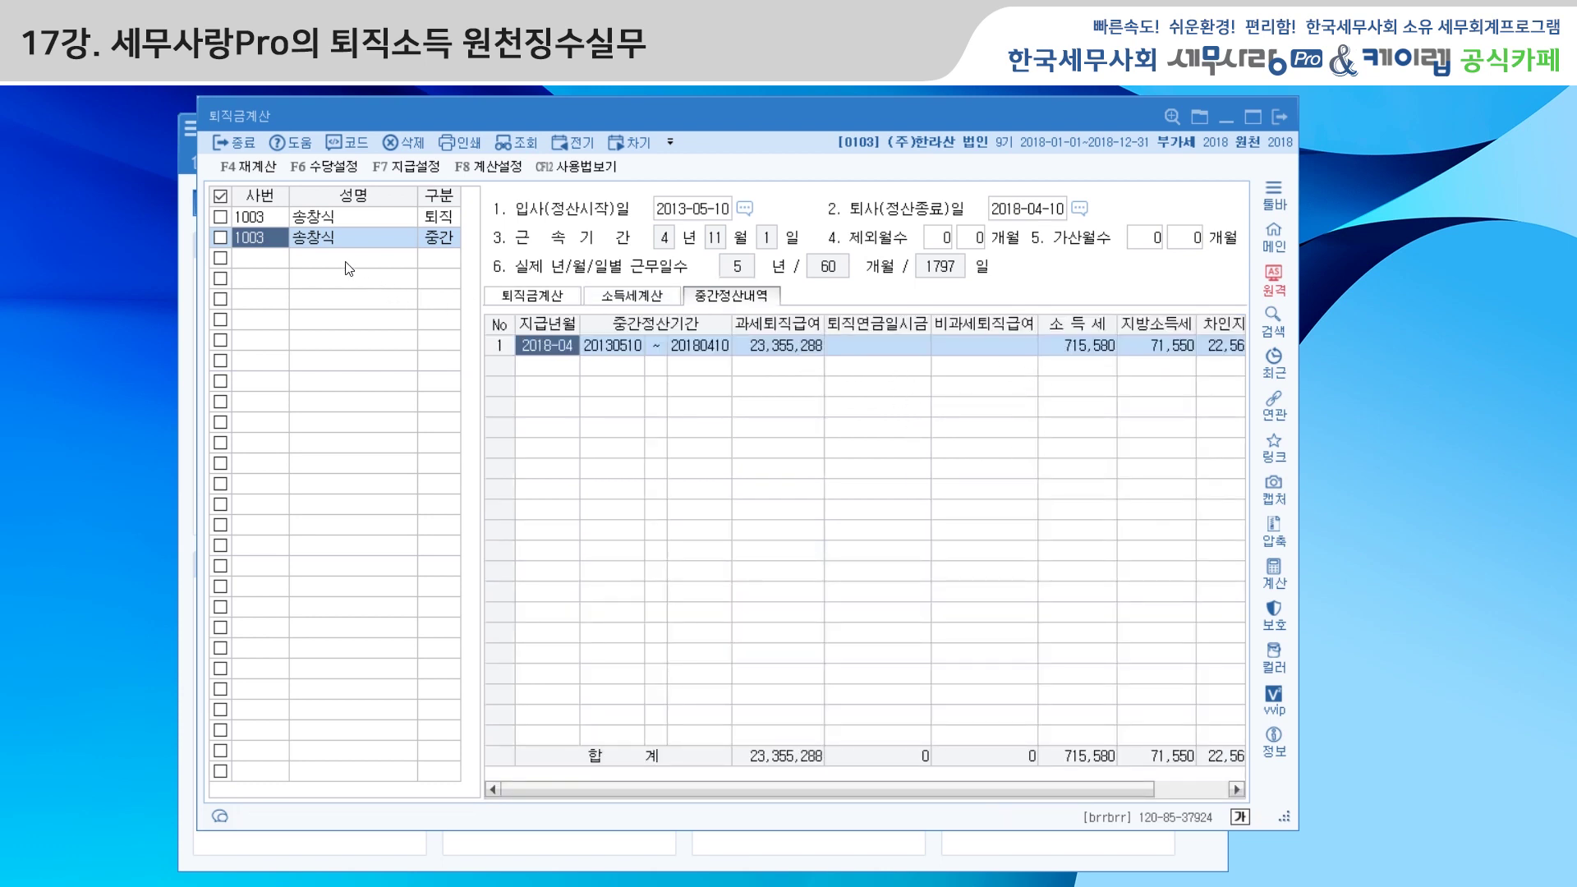
{"action": "left_click", "coordinate": [532, 296]}
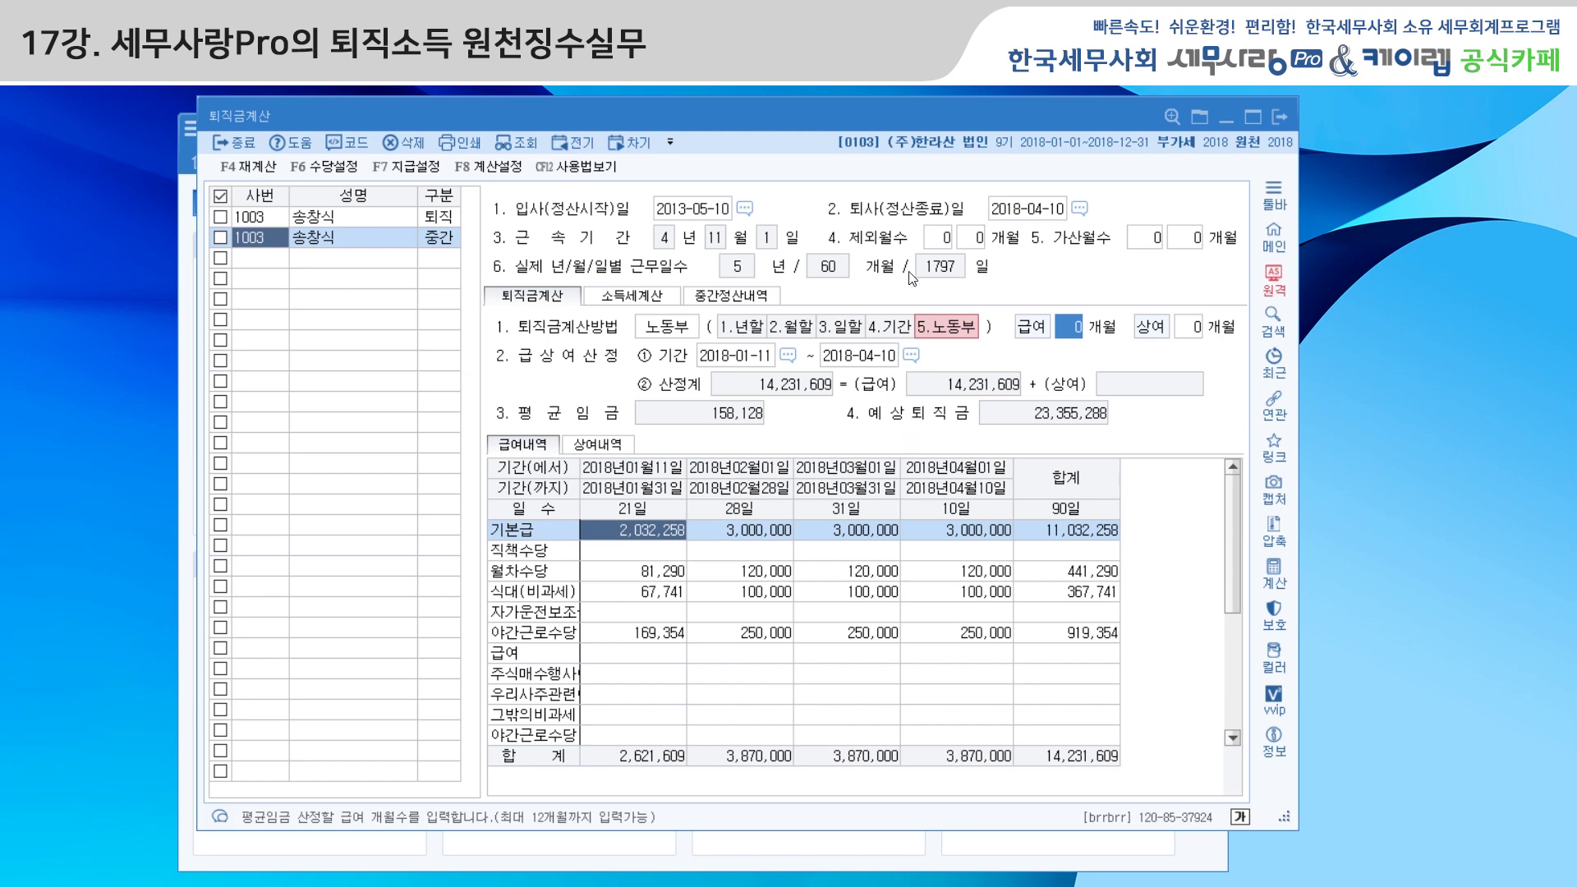
Open 퇴직소득자료입력 and set the payment month to 04
{"action": "left_click", "coordinate": [1271, 117]}
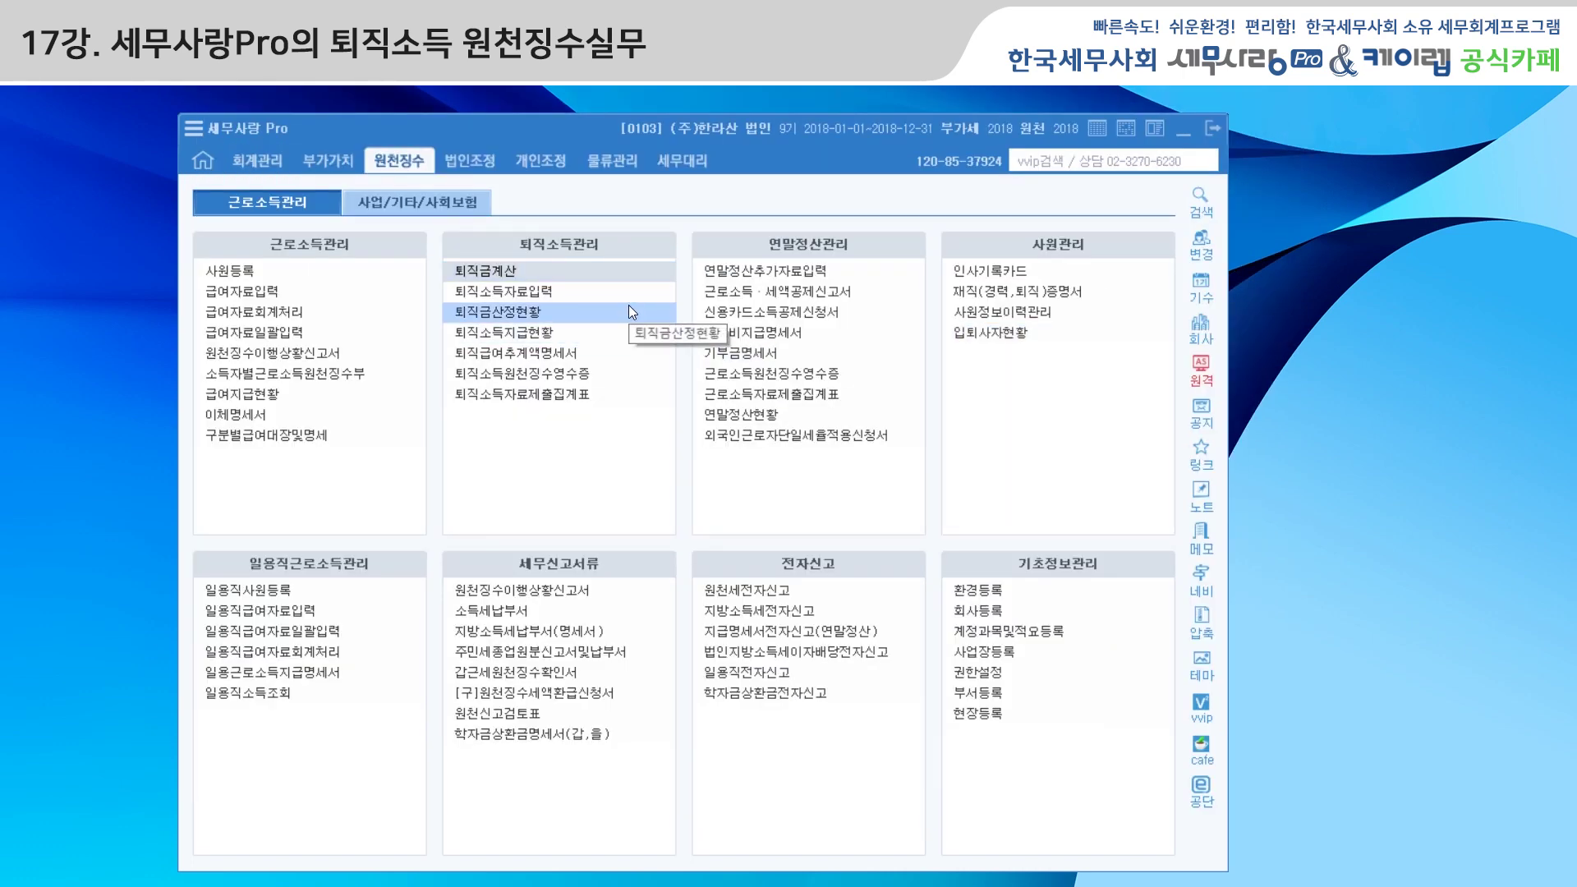
{"action": "left_click", "coordinate": [534, 293]}
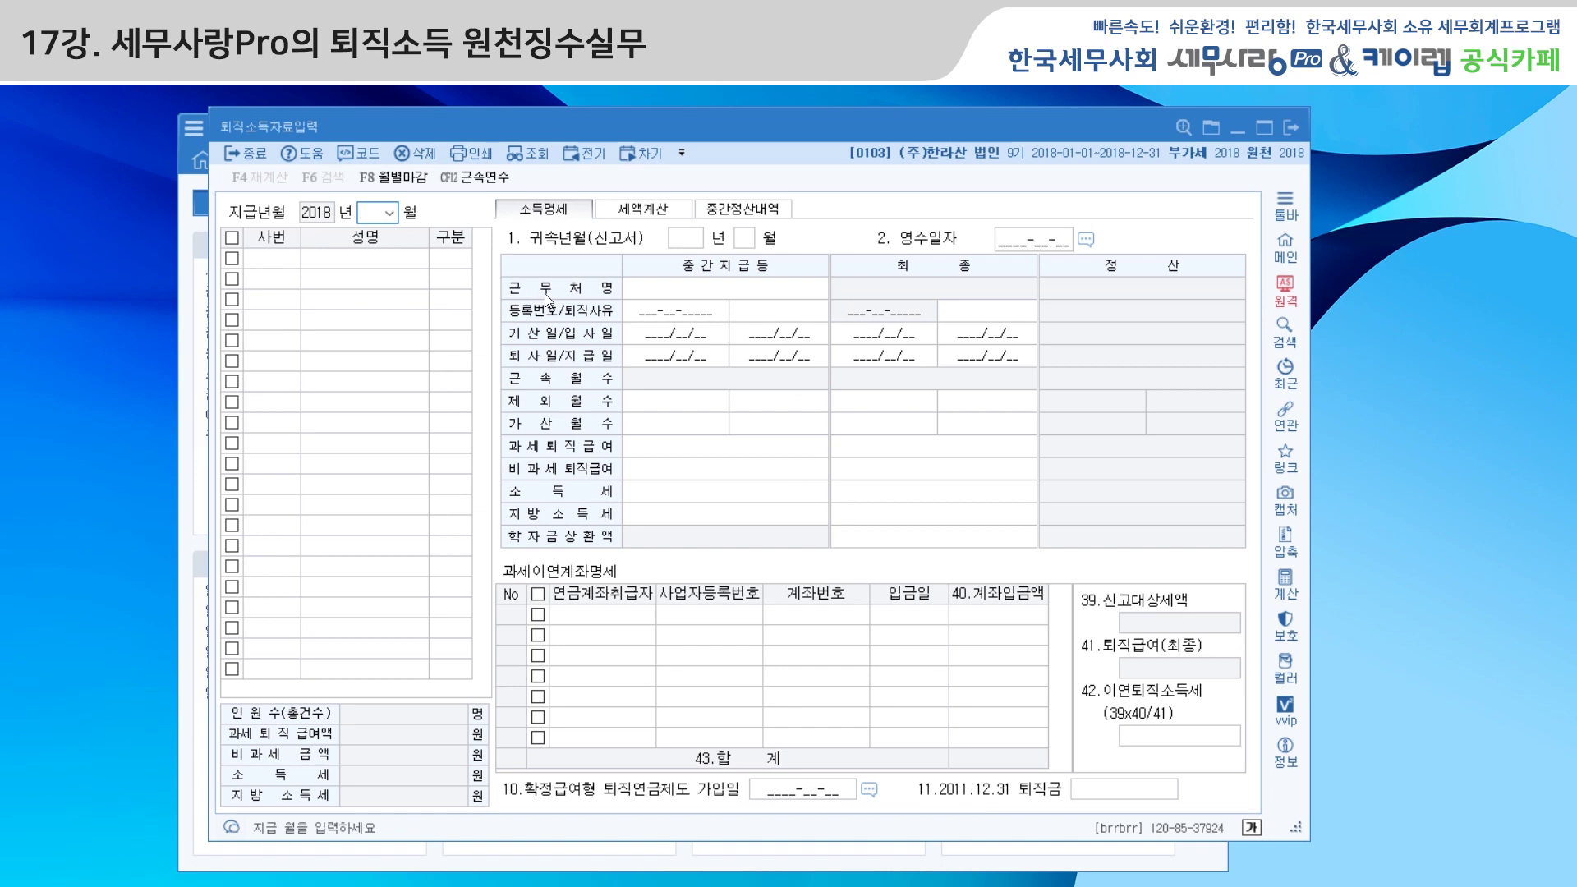
{"action": "type", "text": "12"}
{"action": "left_click", "coordinate": [391, 213]}
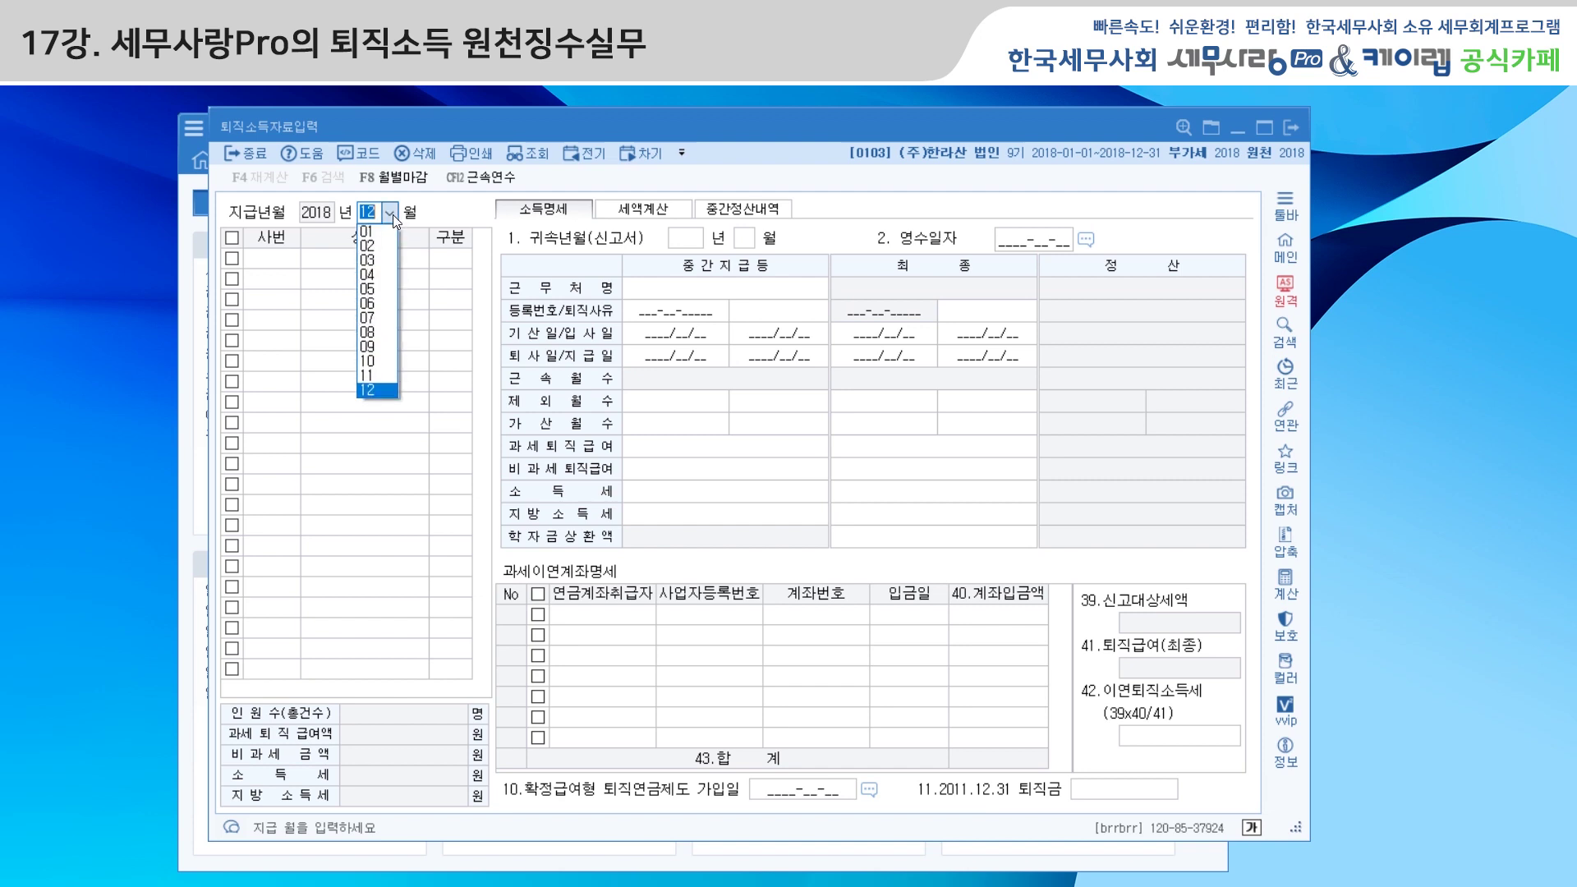
{"action": "left_click", "coordinate": [385, 278]}
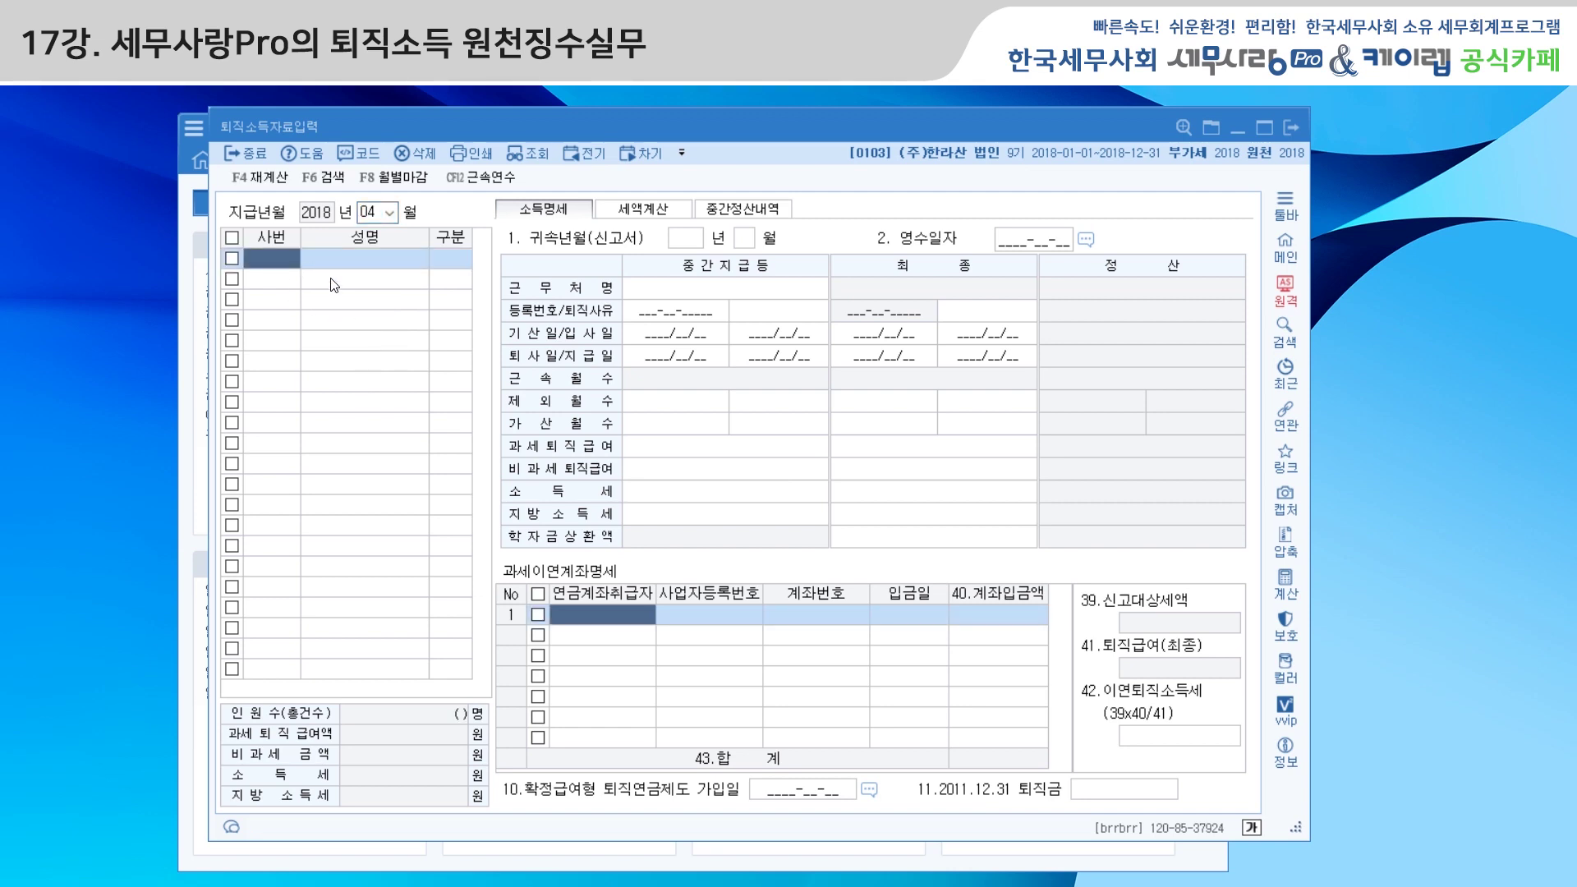
Load employee 1003's 정산 calculation: pay 23,355,288, income tax 715,580, local tax 71,550
{"action": "left_click", "coordinate": [361, 156]}
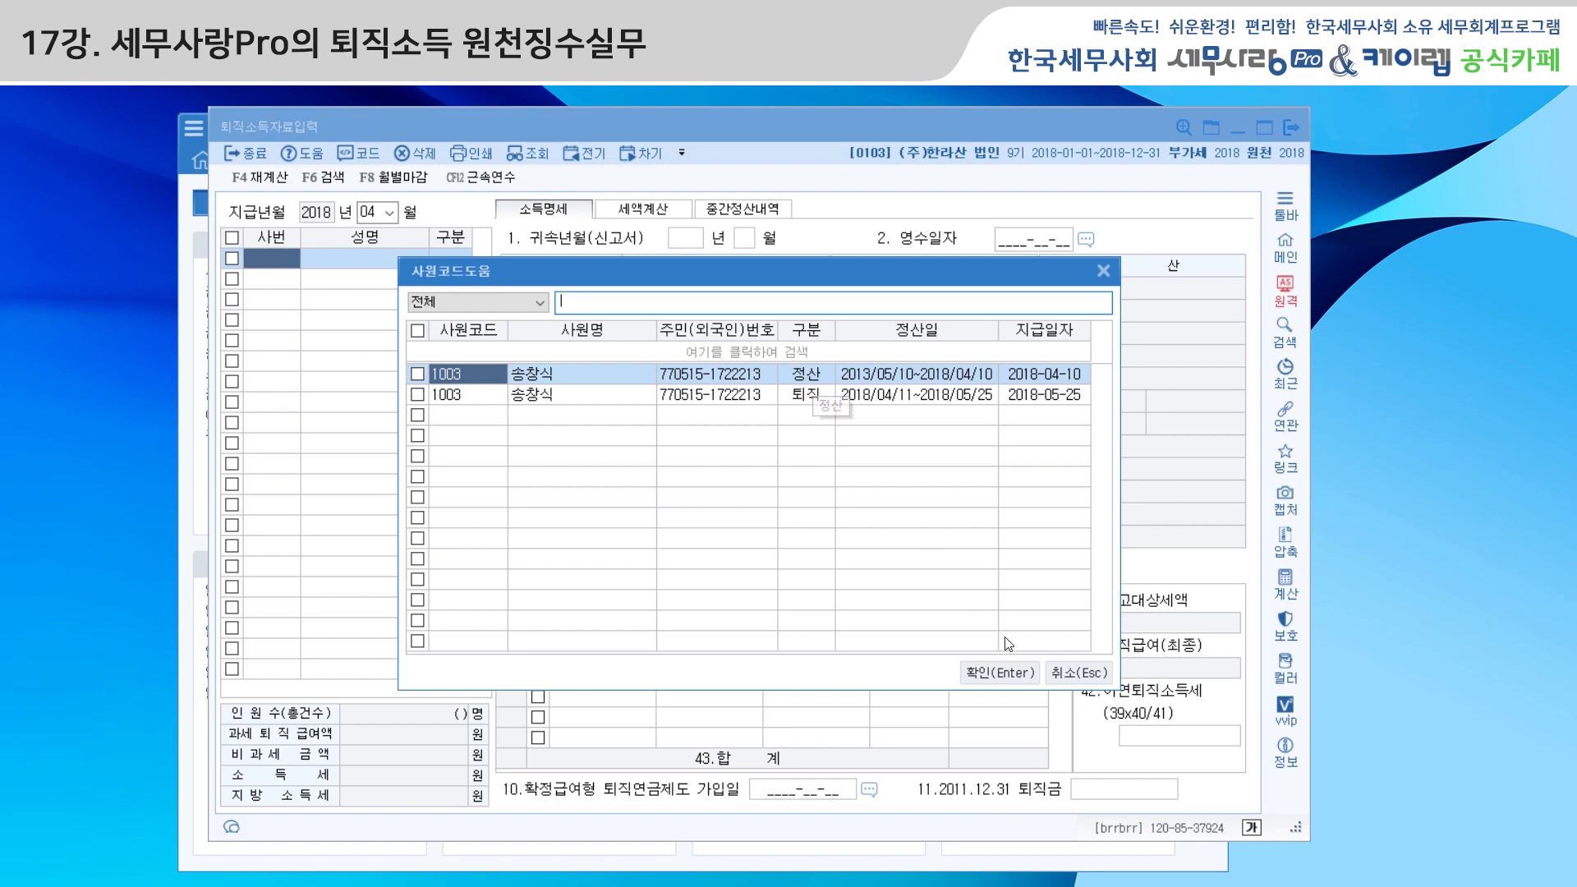
{"action": "left_click", "coordinate": [1017, 673]}
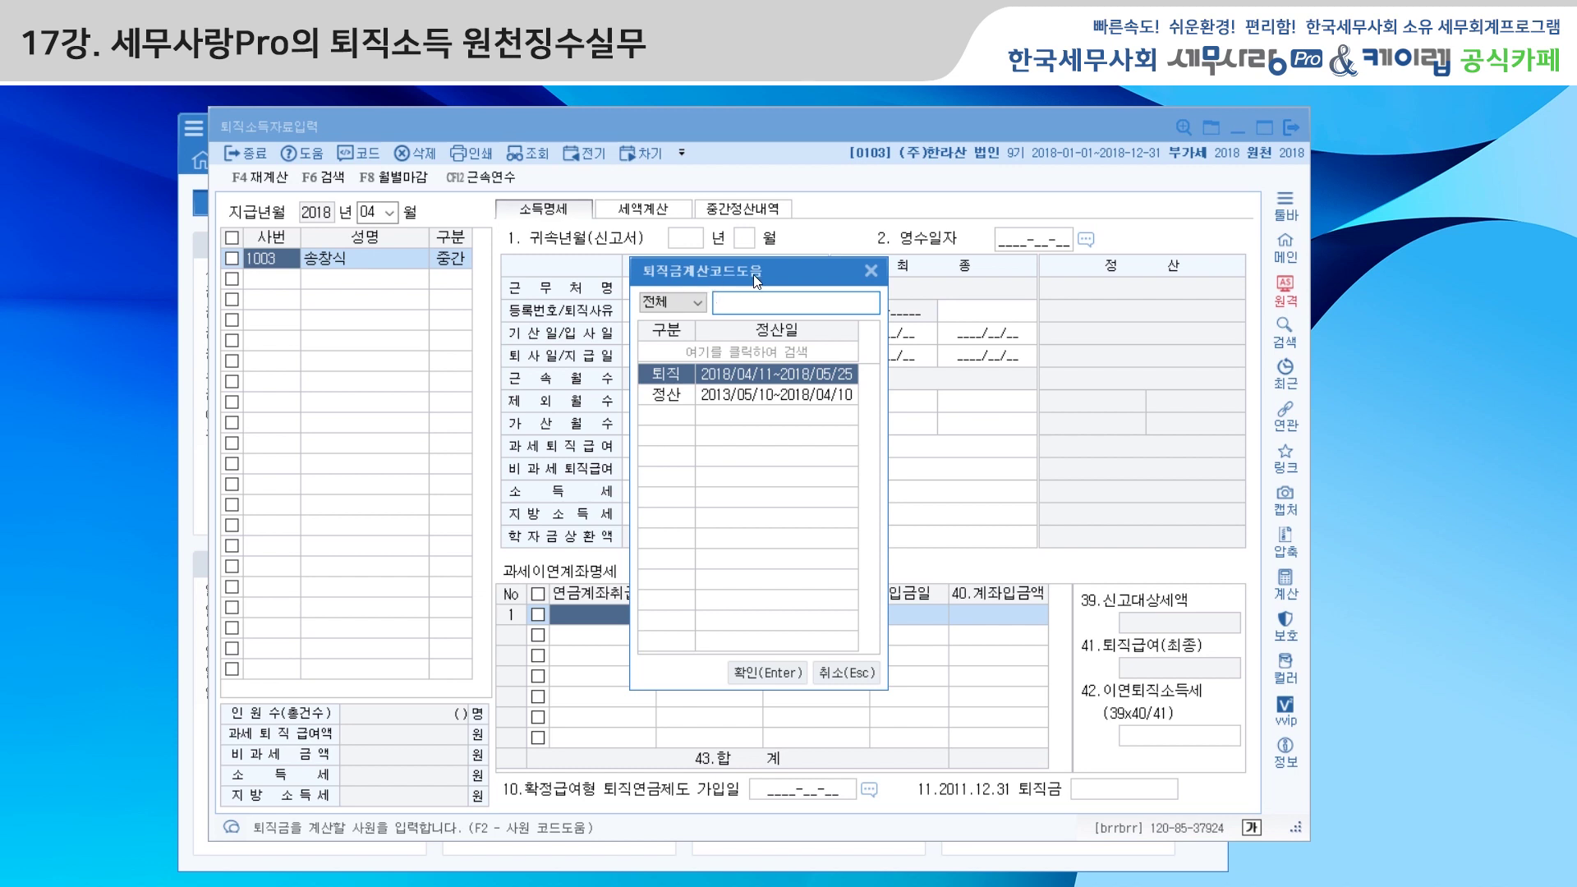
{"action": "left_click", "coordinate": [672, 398]}
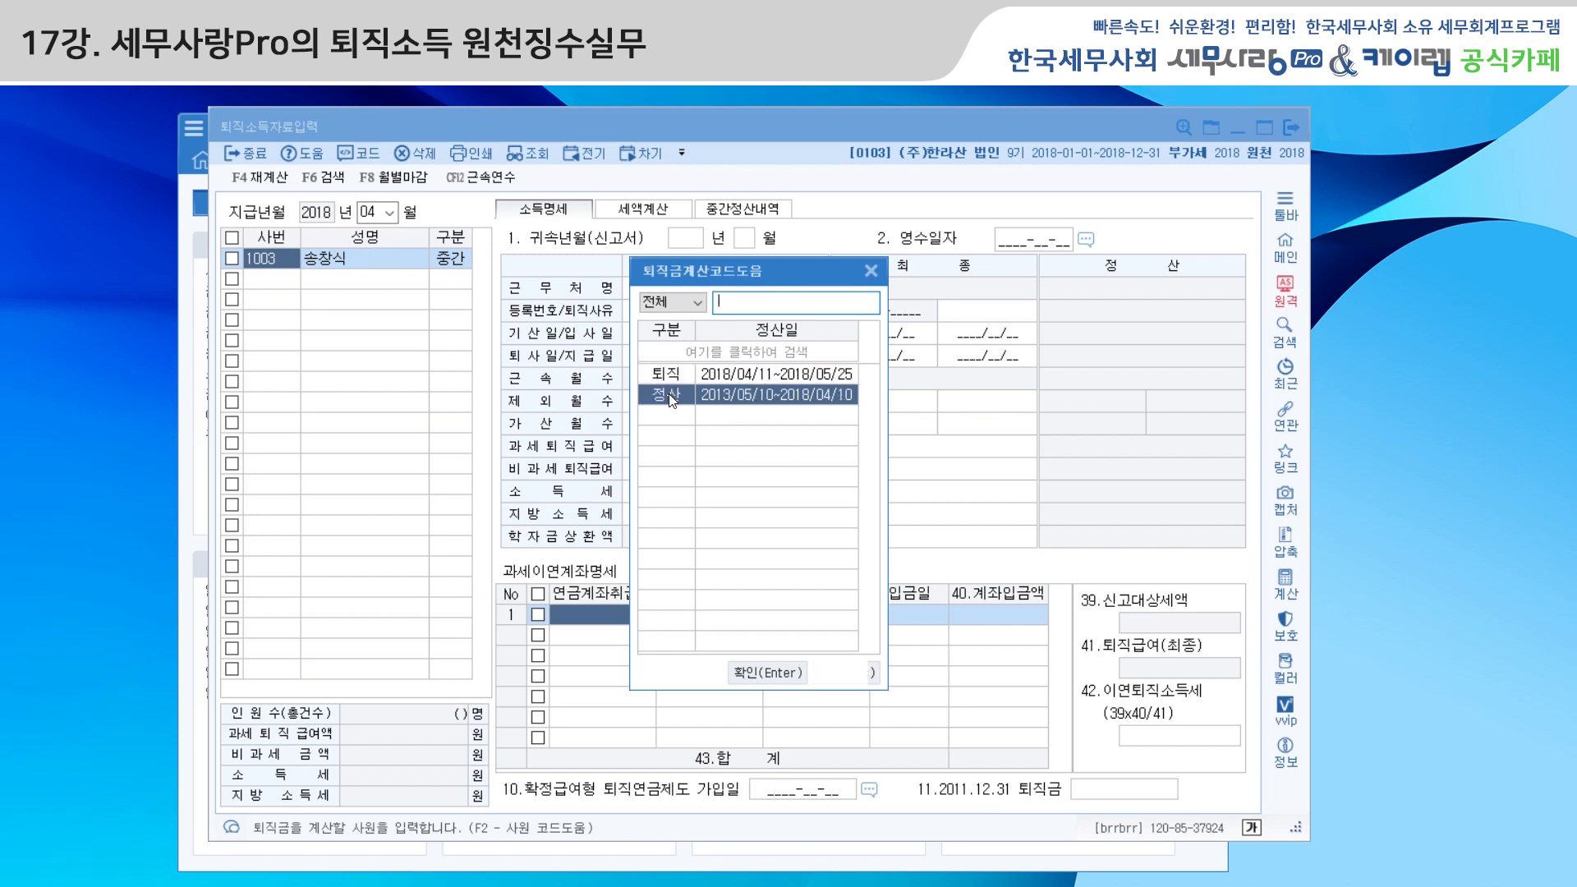
{"action": "left_click", "coordinate": [790, 675]}
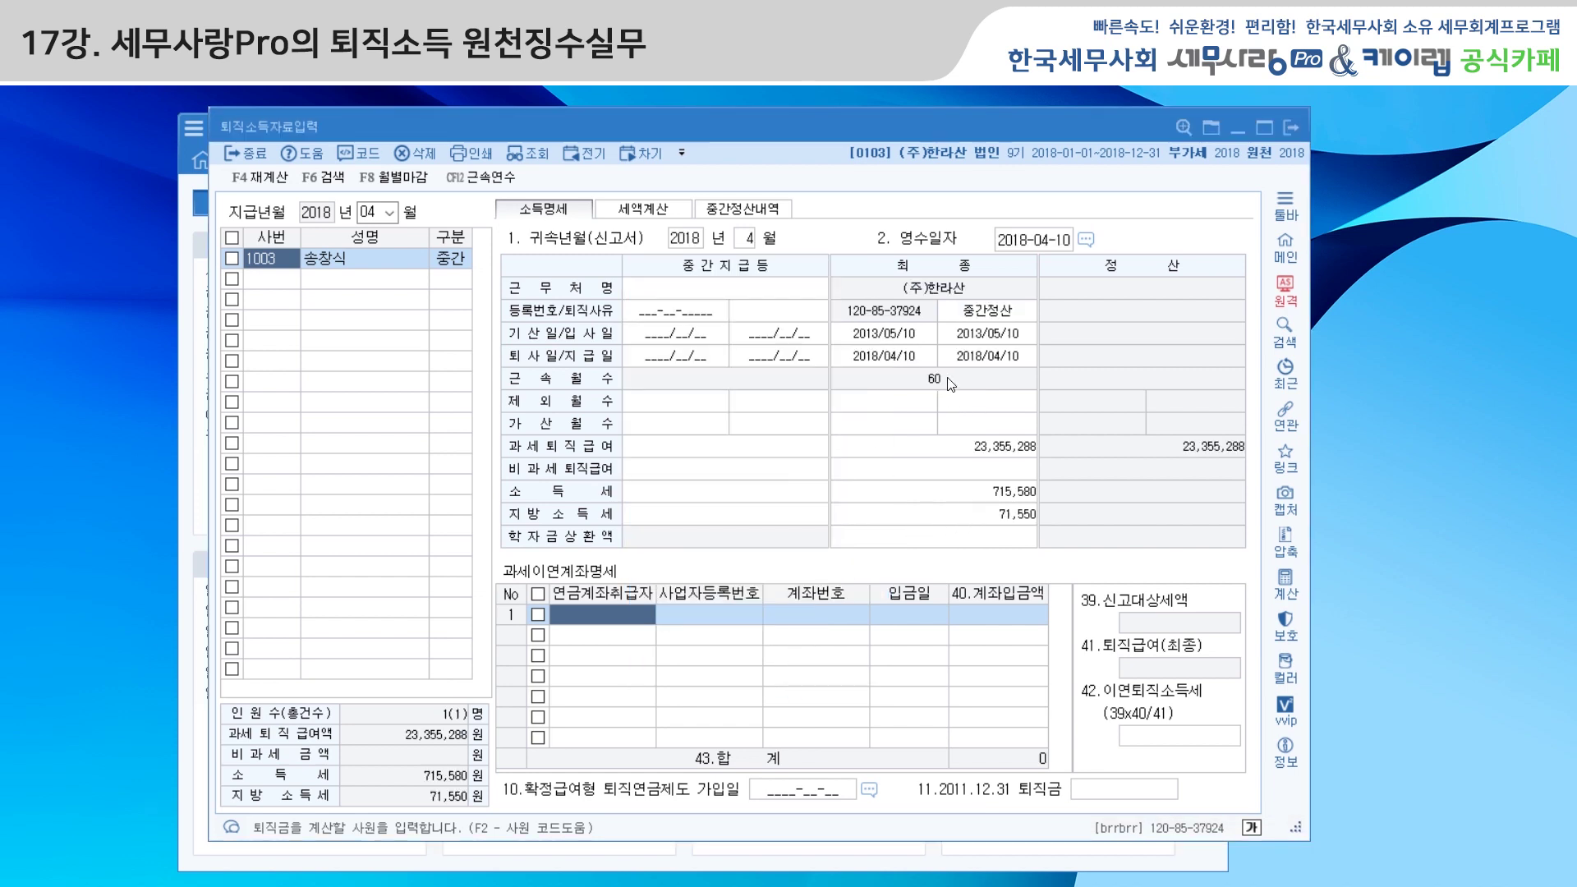
{"action": "left_click_drag", "start_coordinate": [787, 131], "coordinate": [745, 151]}
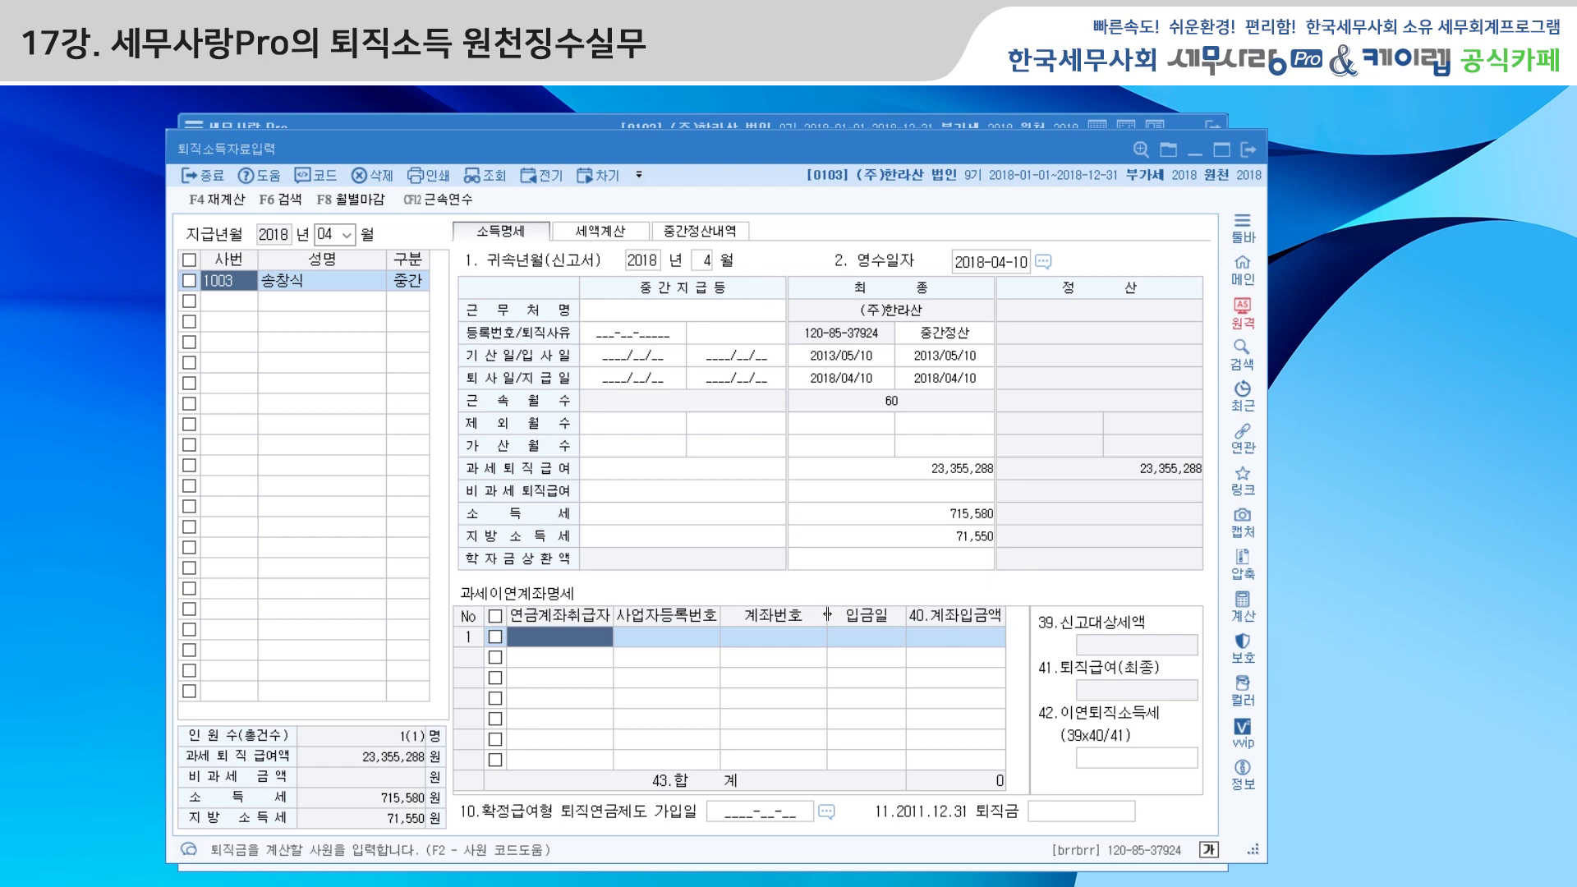
{"action": "left_click_drag", "start_coordinate": [816, 163], "coordinate": [812, 141]}
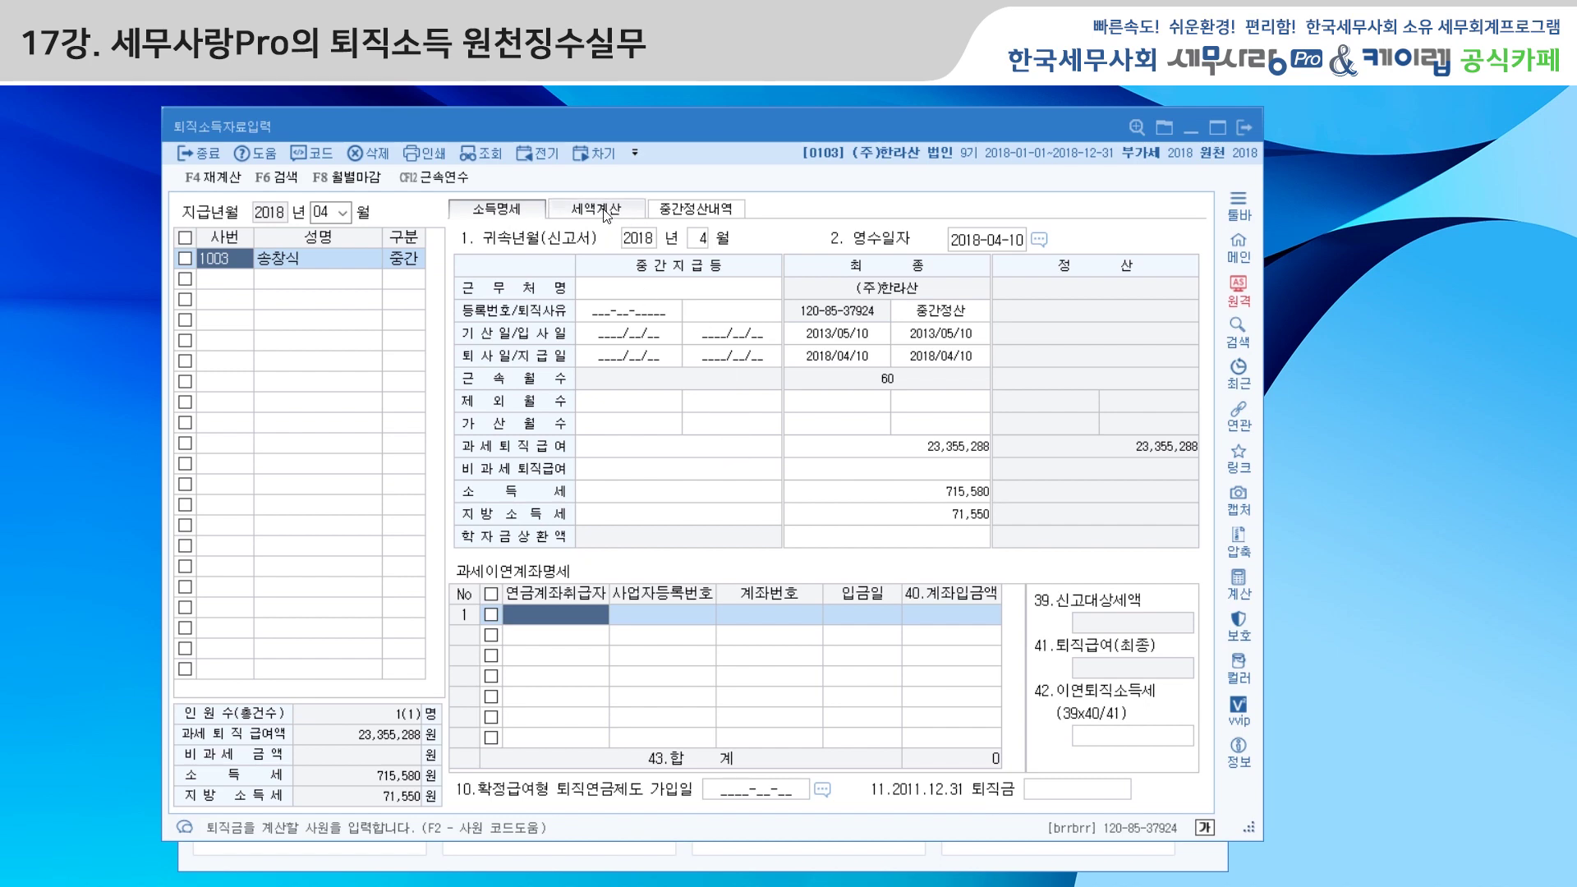
Check the 세액계산 and 소득명세 tabs, then show 중간정산내역 with an empty employee row
{"action": "left_click", "coordinate": [607, 214]}
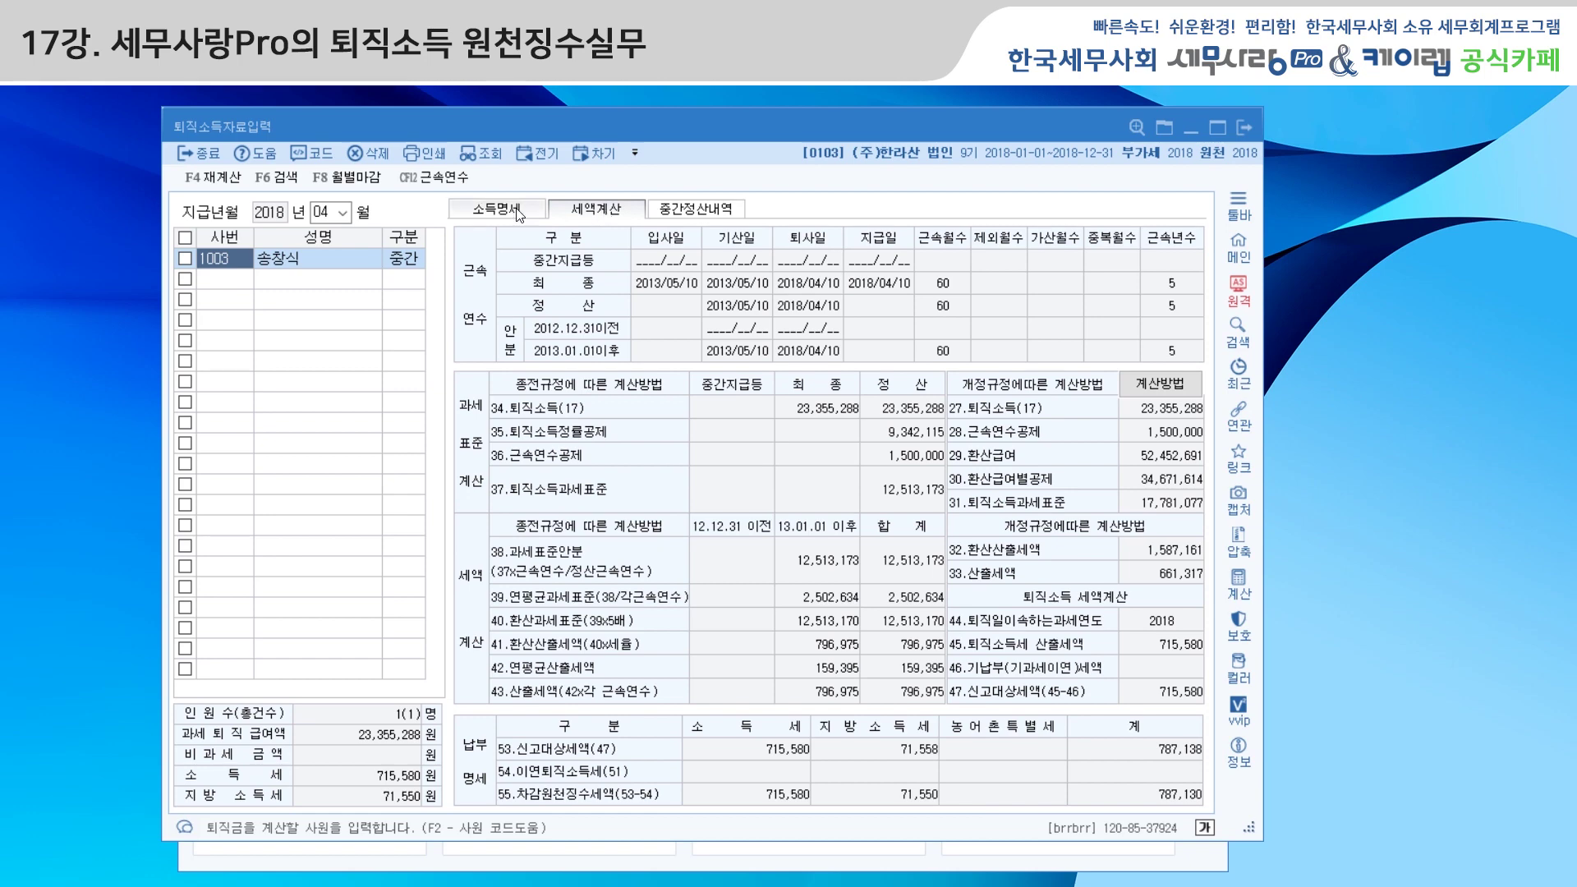
{"action": "left_click", "coordinate": [519, 212]}
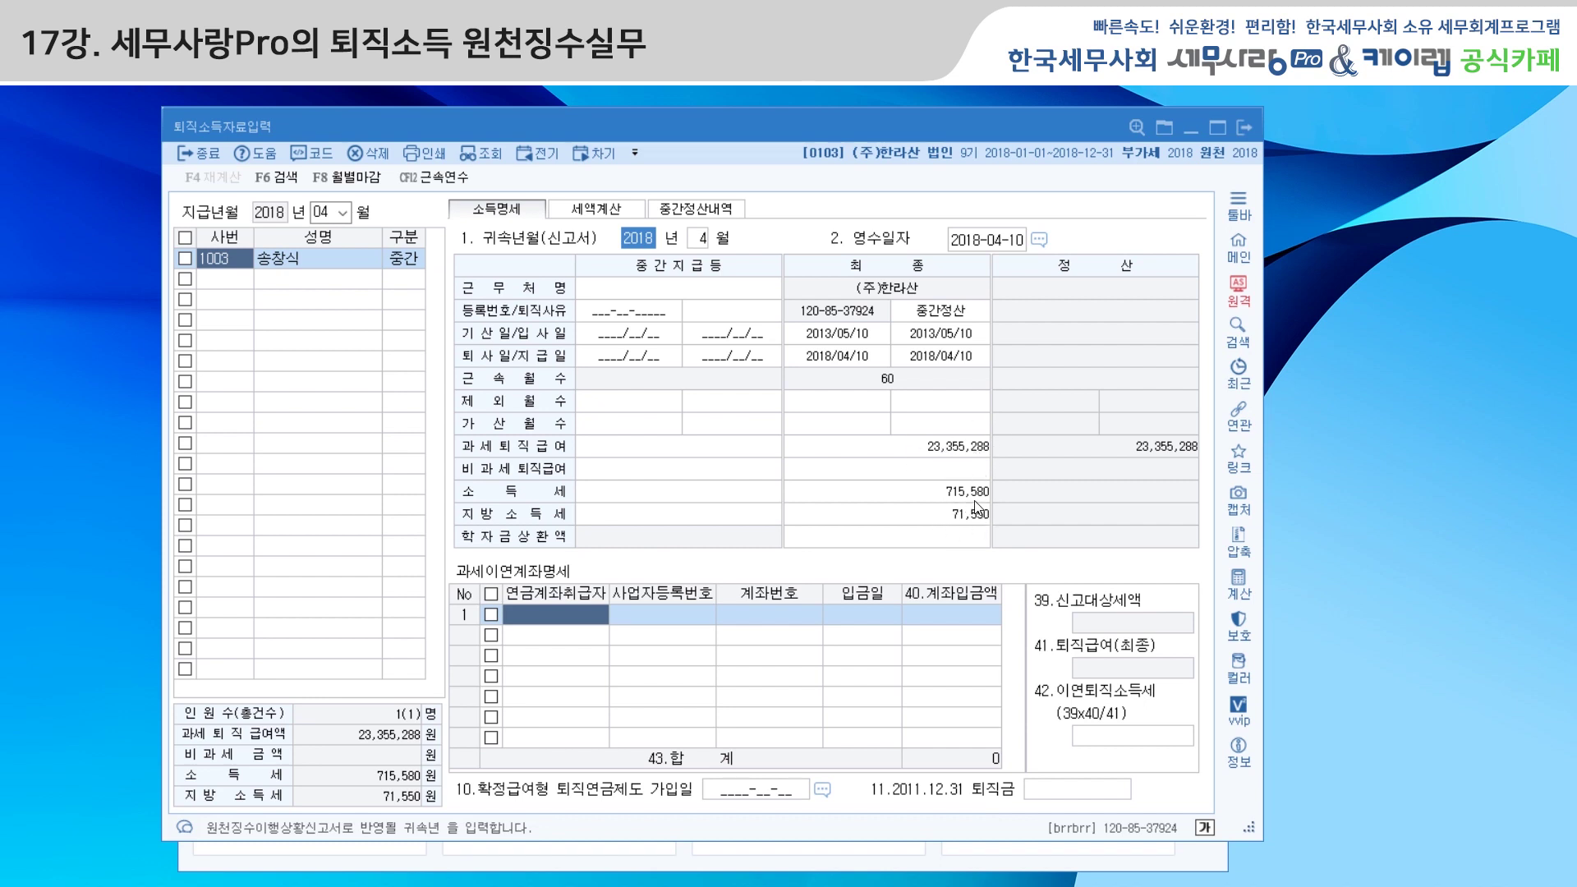
{"action": "left_click", "coordinate": [597, 209]}
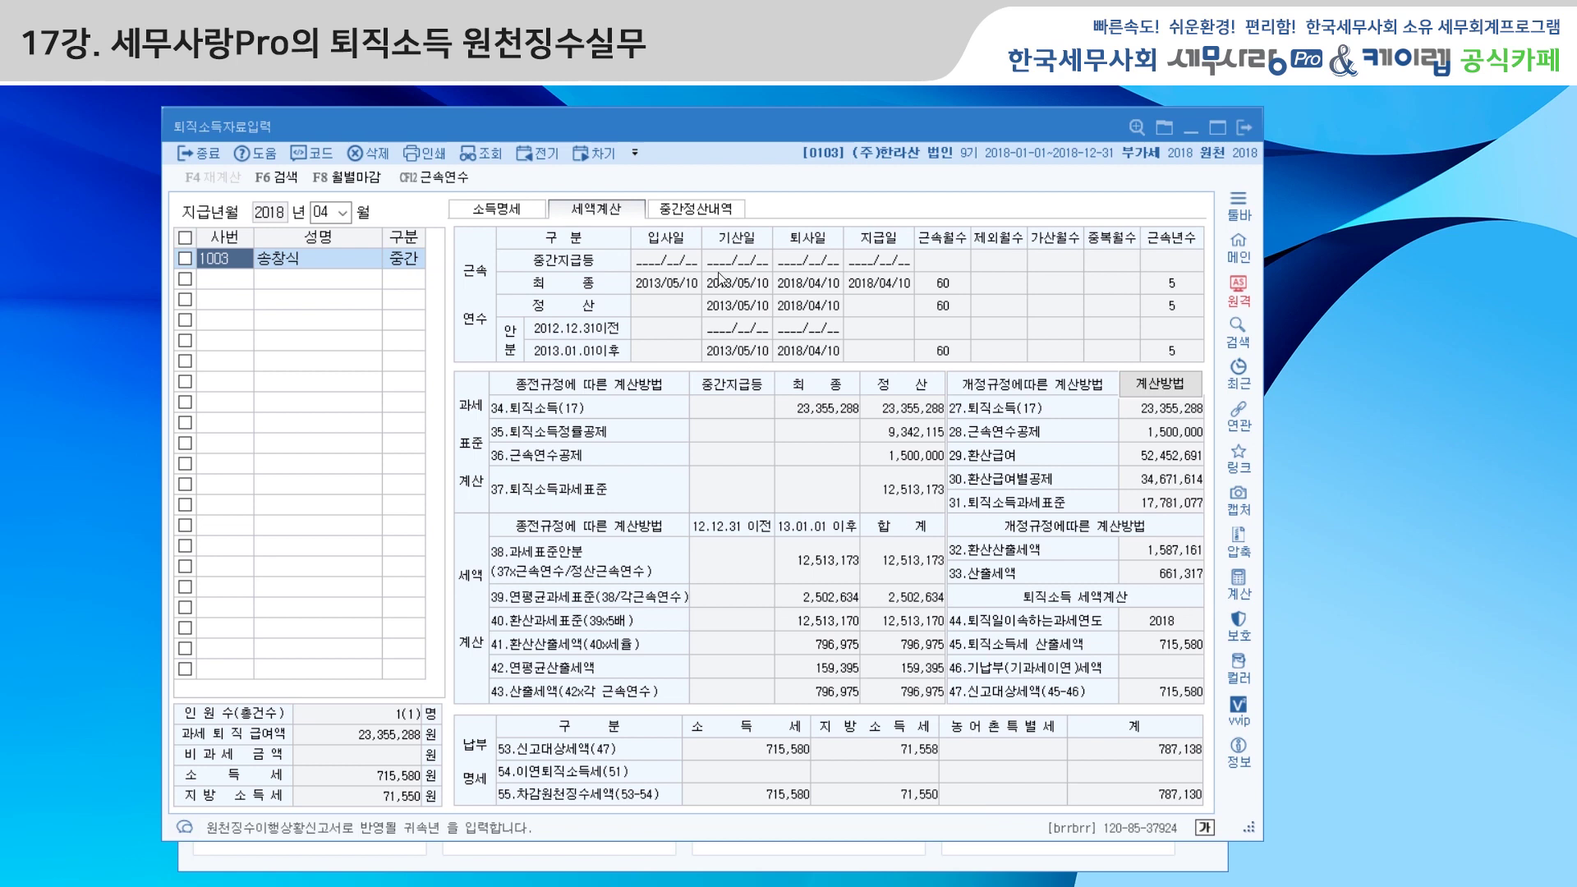
{"action": "left_click", "coordinate": [709, 211]}
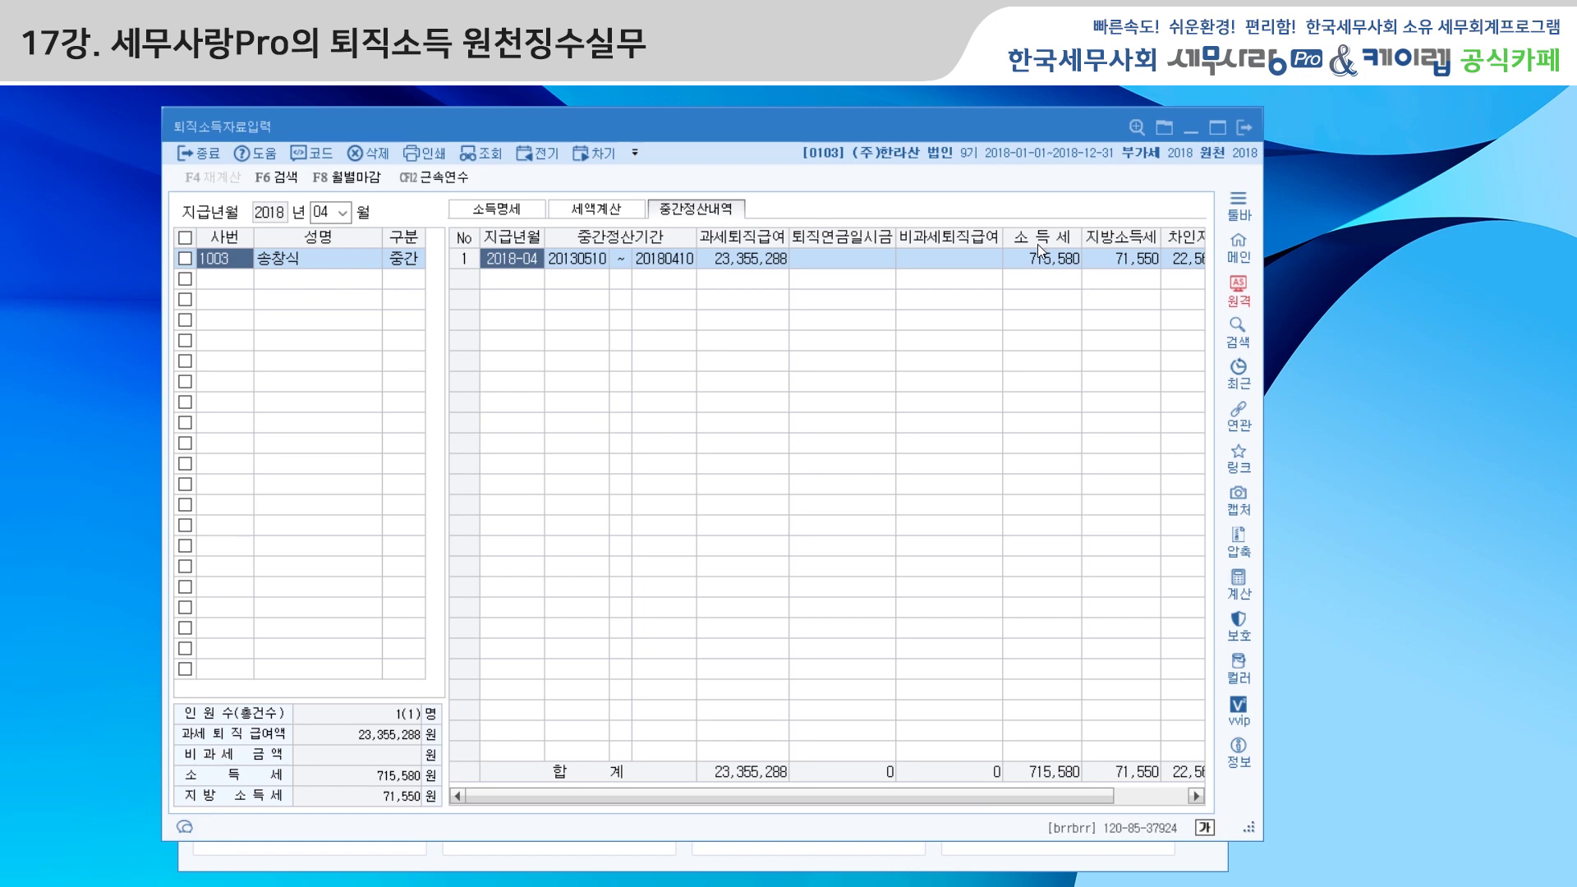
{"action": "left_click", "coordinate": [223, 279]}
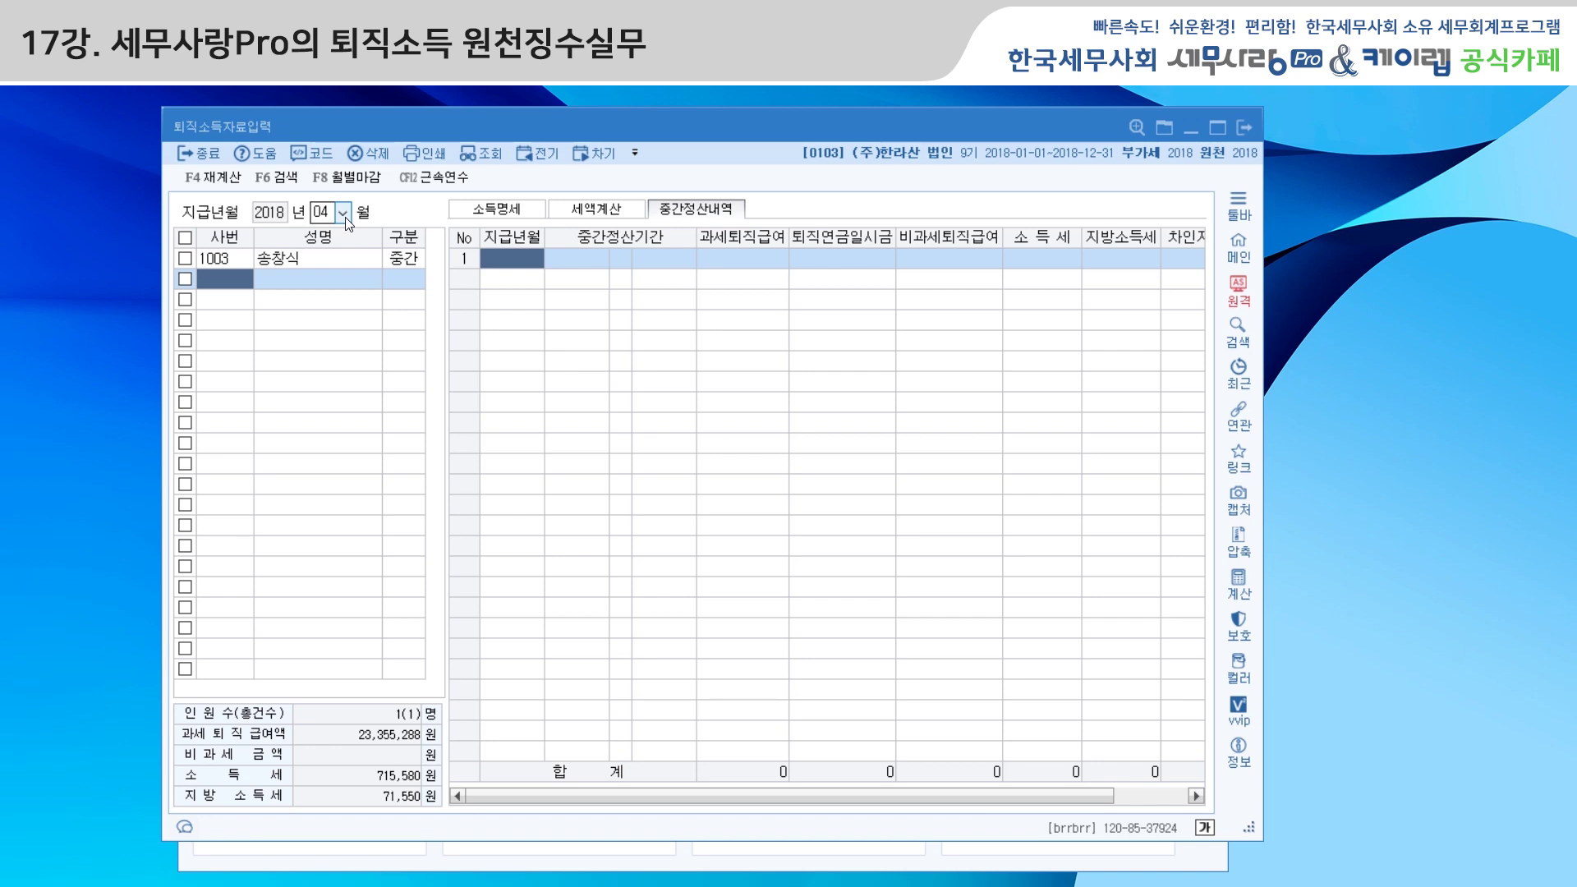
Load employee 1003's final retirement (paid 2018-05-25, taxable pay 499,714) into the May 2018 entry
{"action": "left_click", "coordinate": [344, 214]}
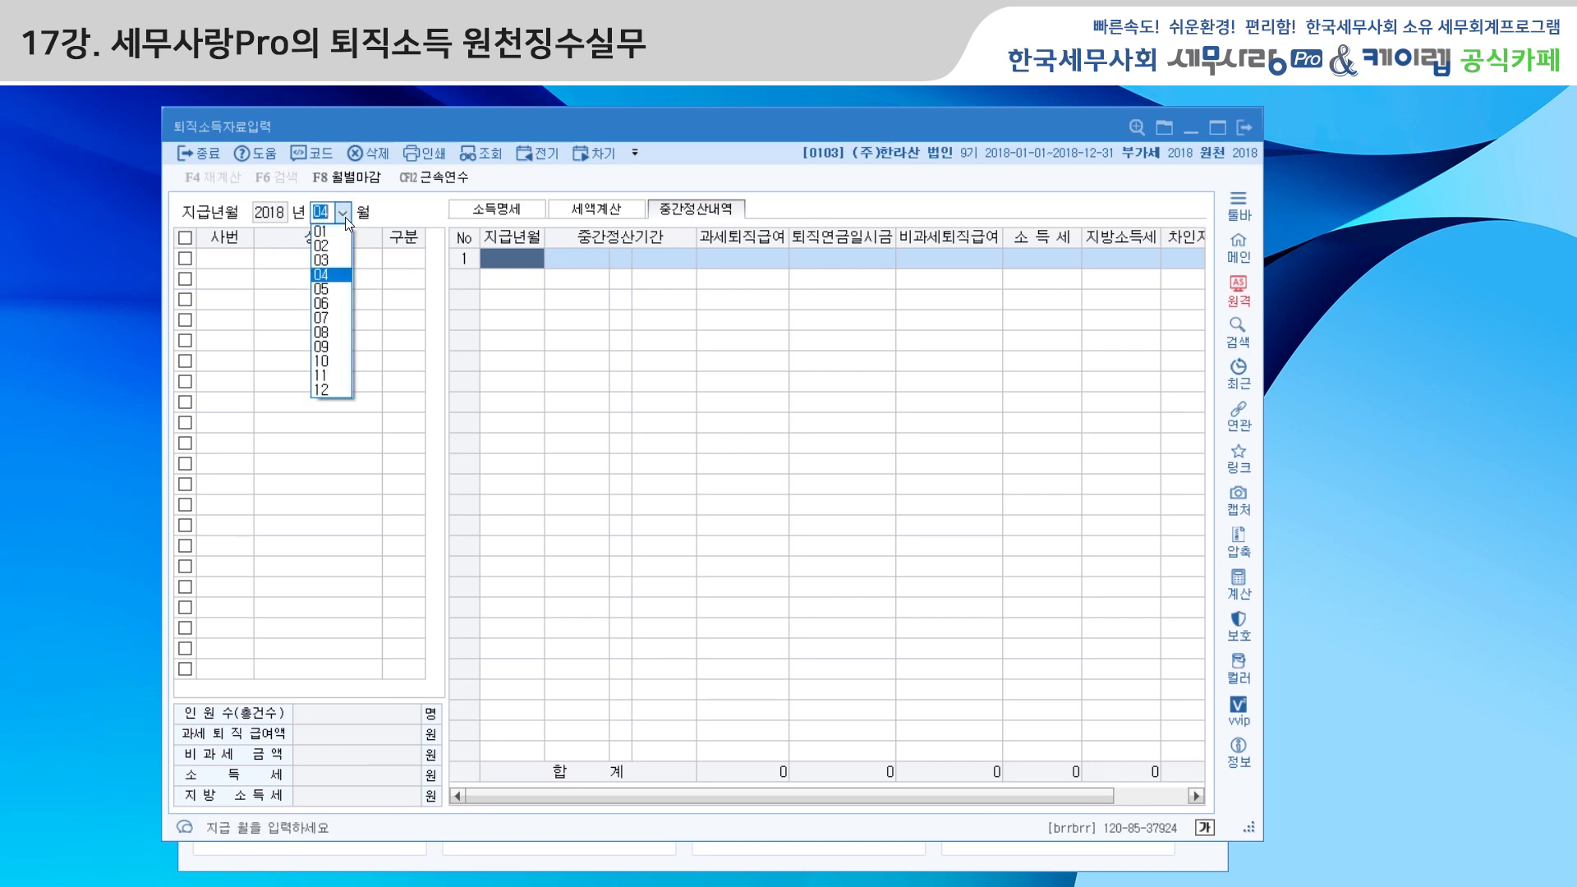
{"action": "left_click", "coordinate": [333, 290]}
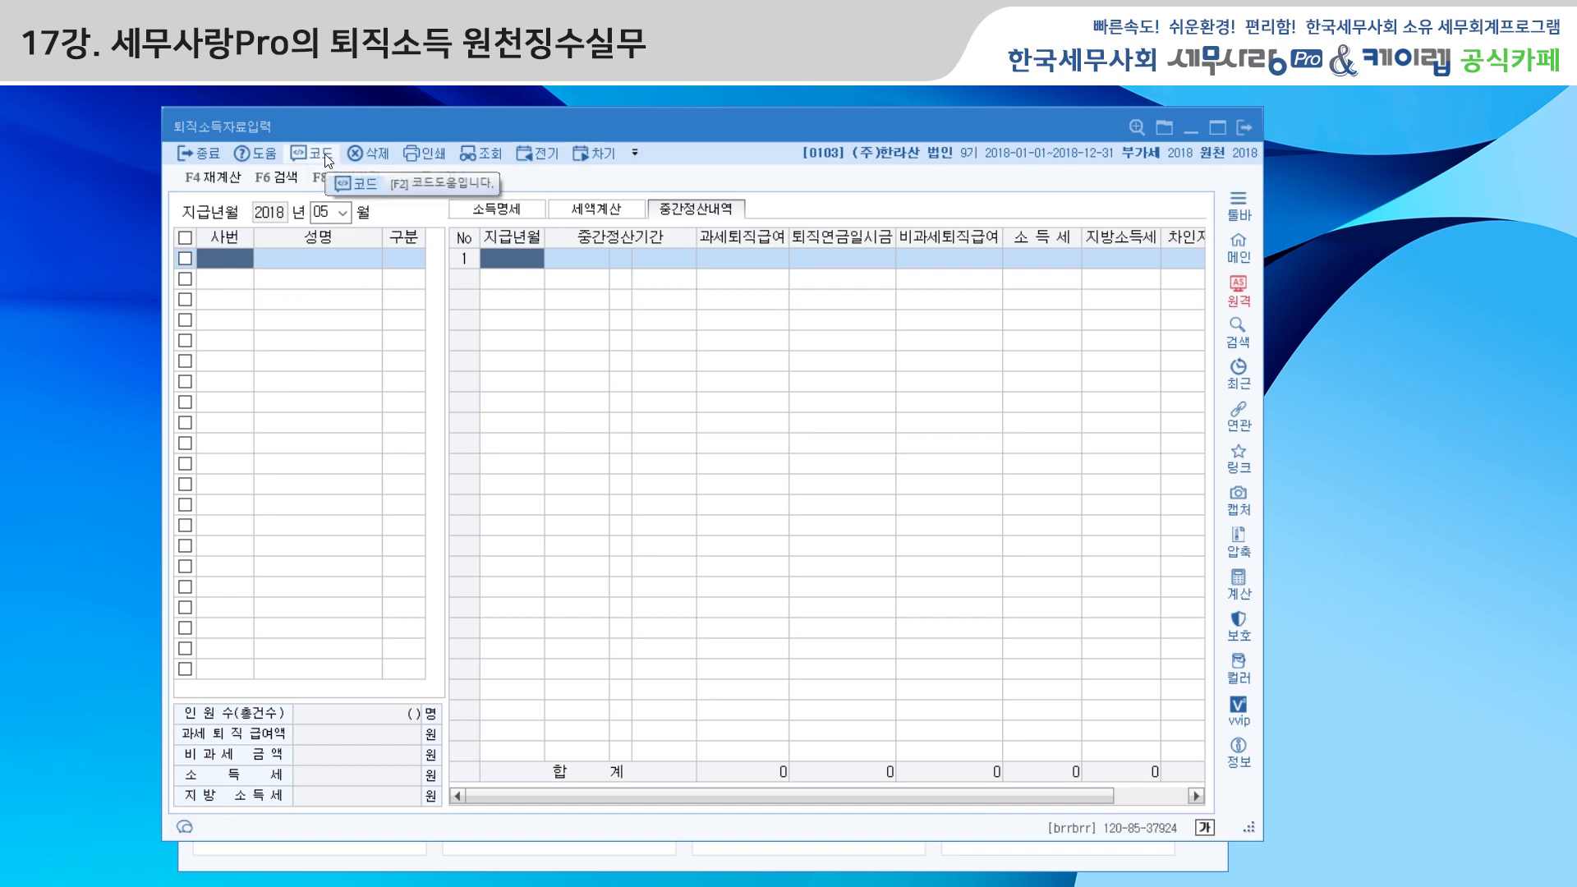
{"action": "left_click", "coordinate": [511, 211]}
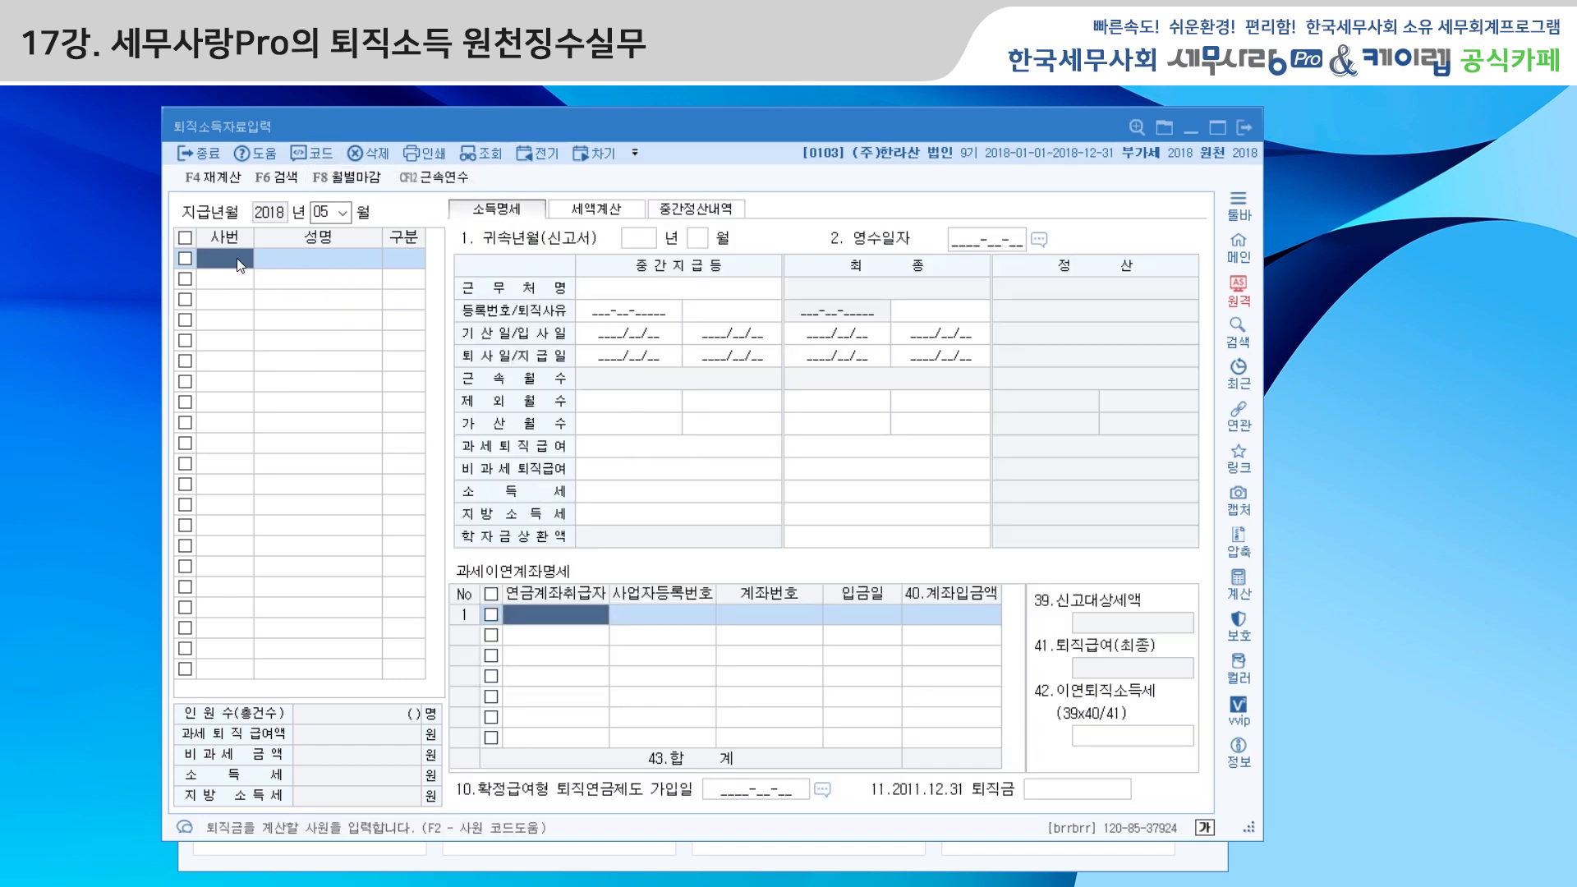
{"action": "left_click", "coordinate": [324, 151]}
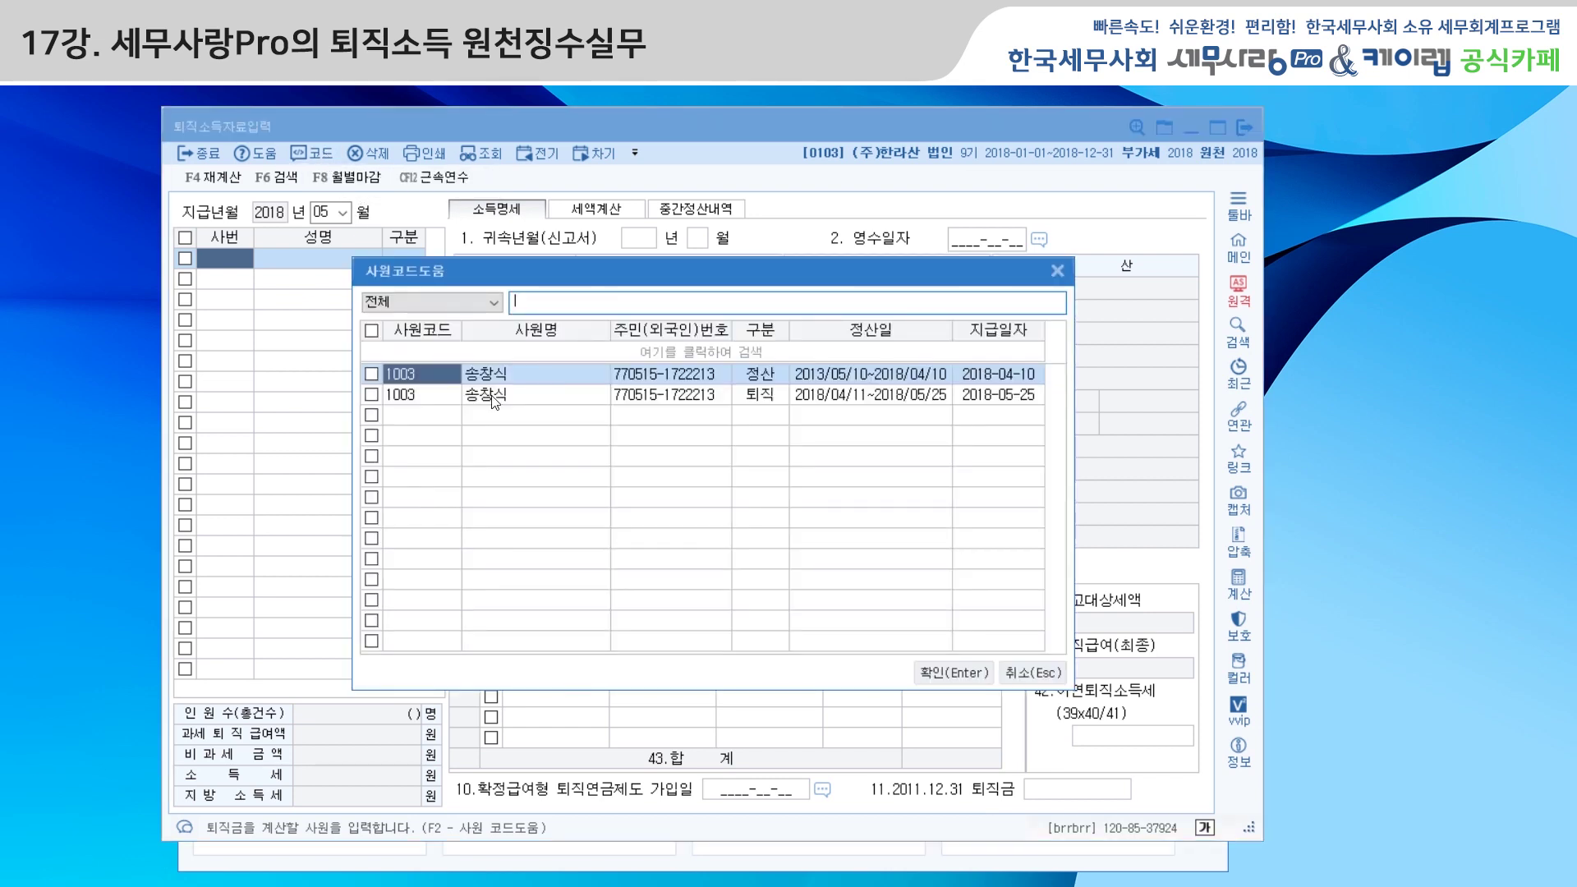
{"action": "left_click", "coordinate": [762, 396]}
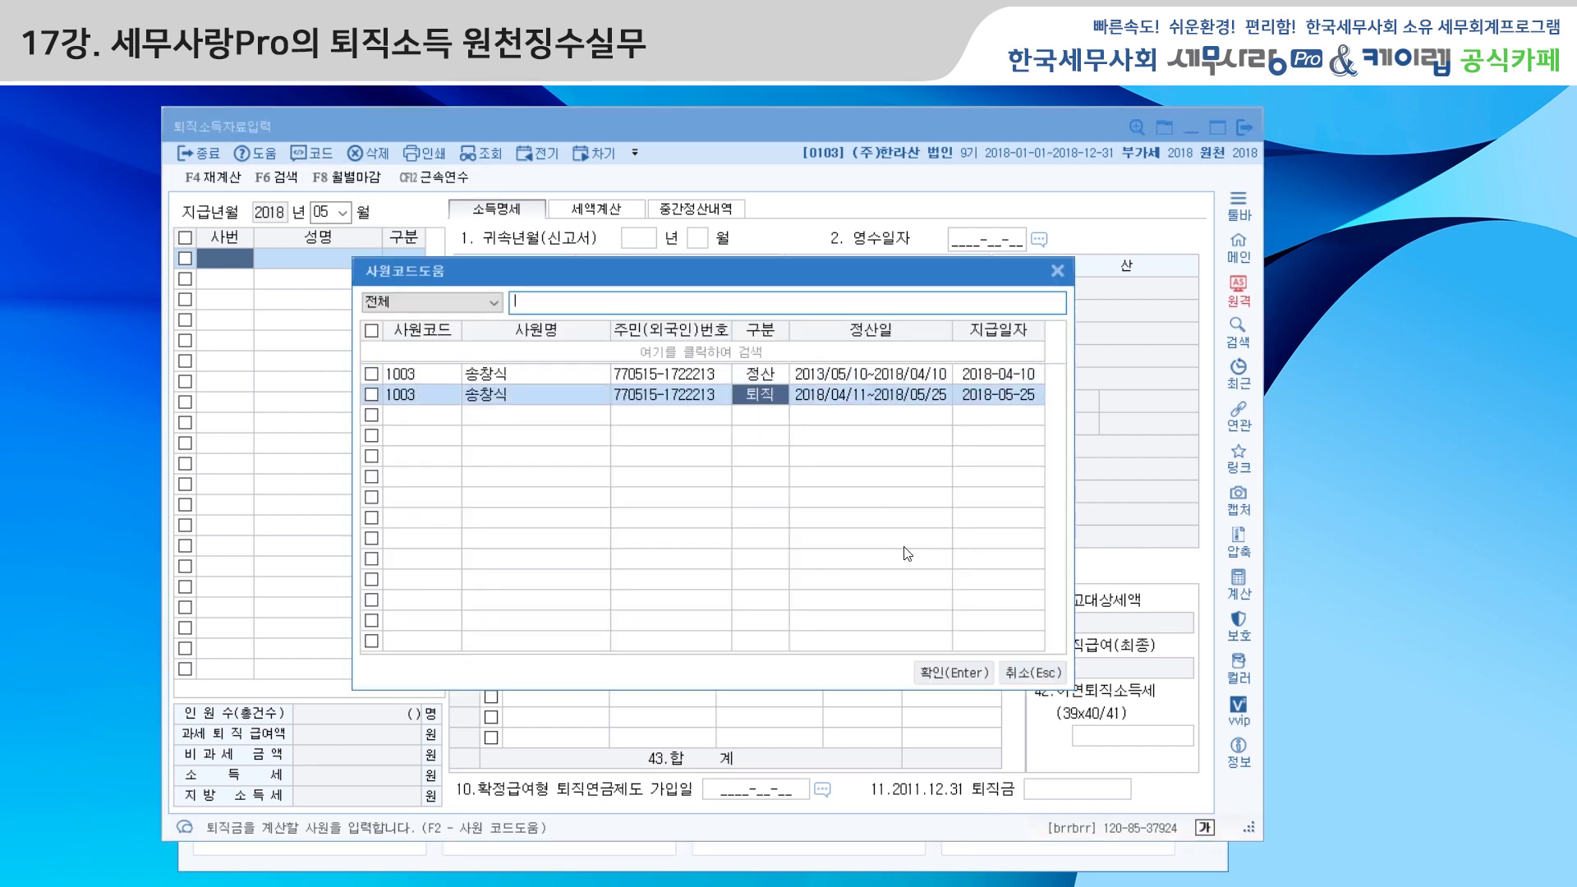
{"action": "left_click", "coordinate": [958, 672]}
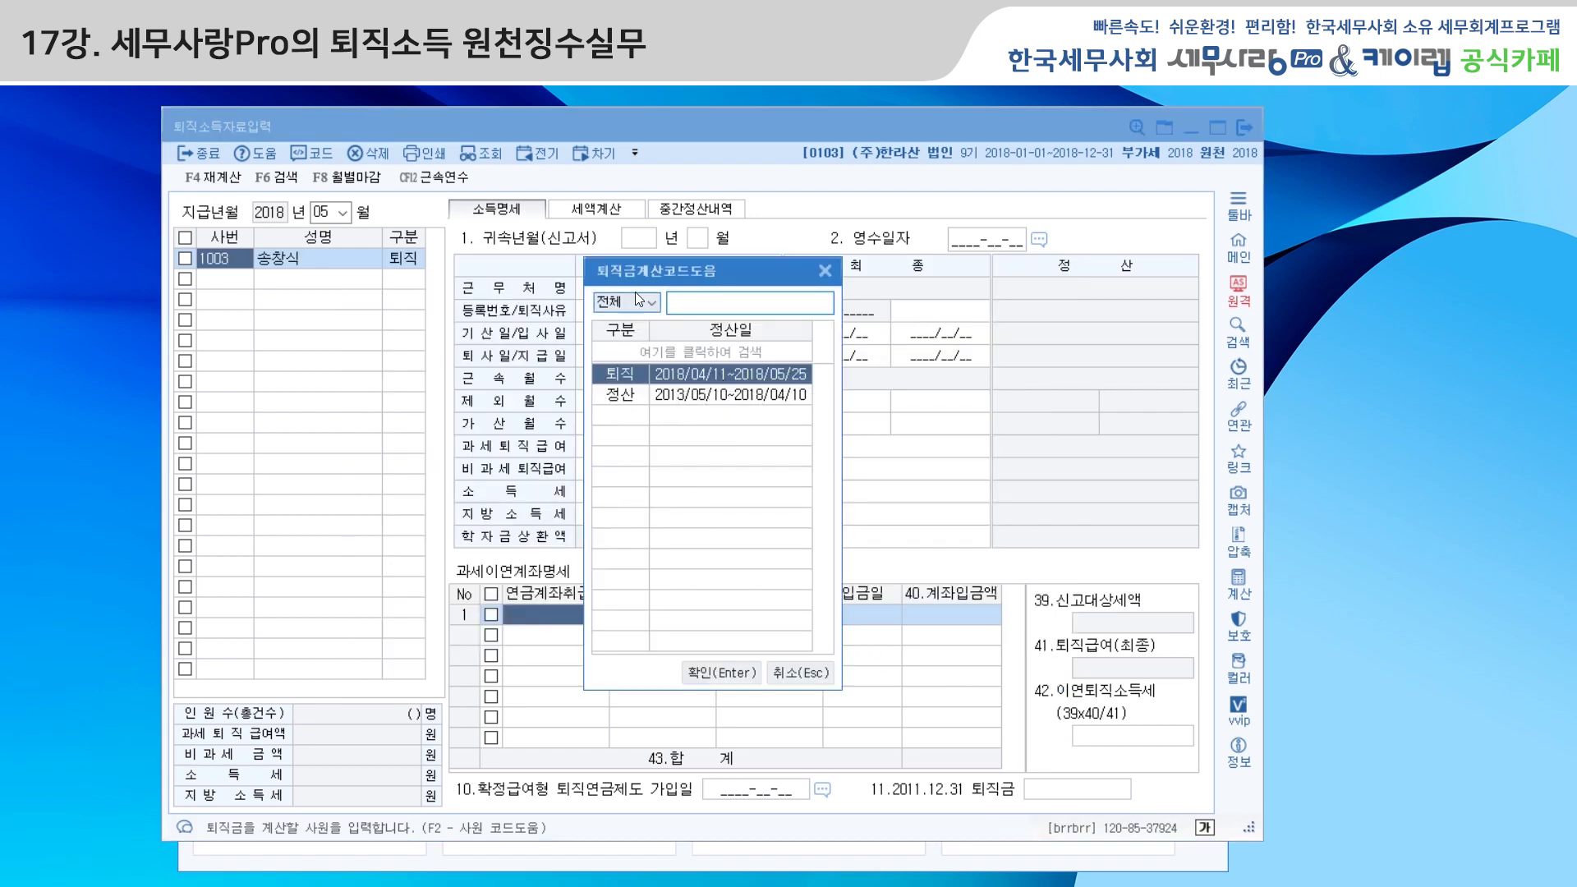
{"action": "left_click", "coordinate": [733, 679]}
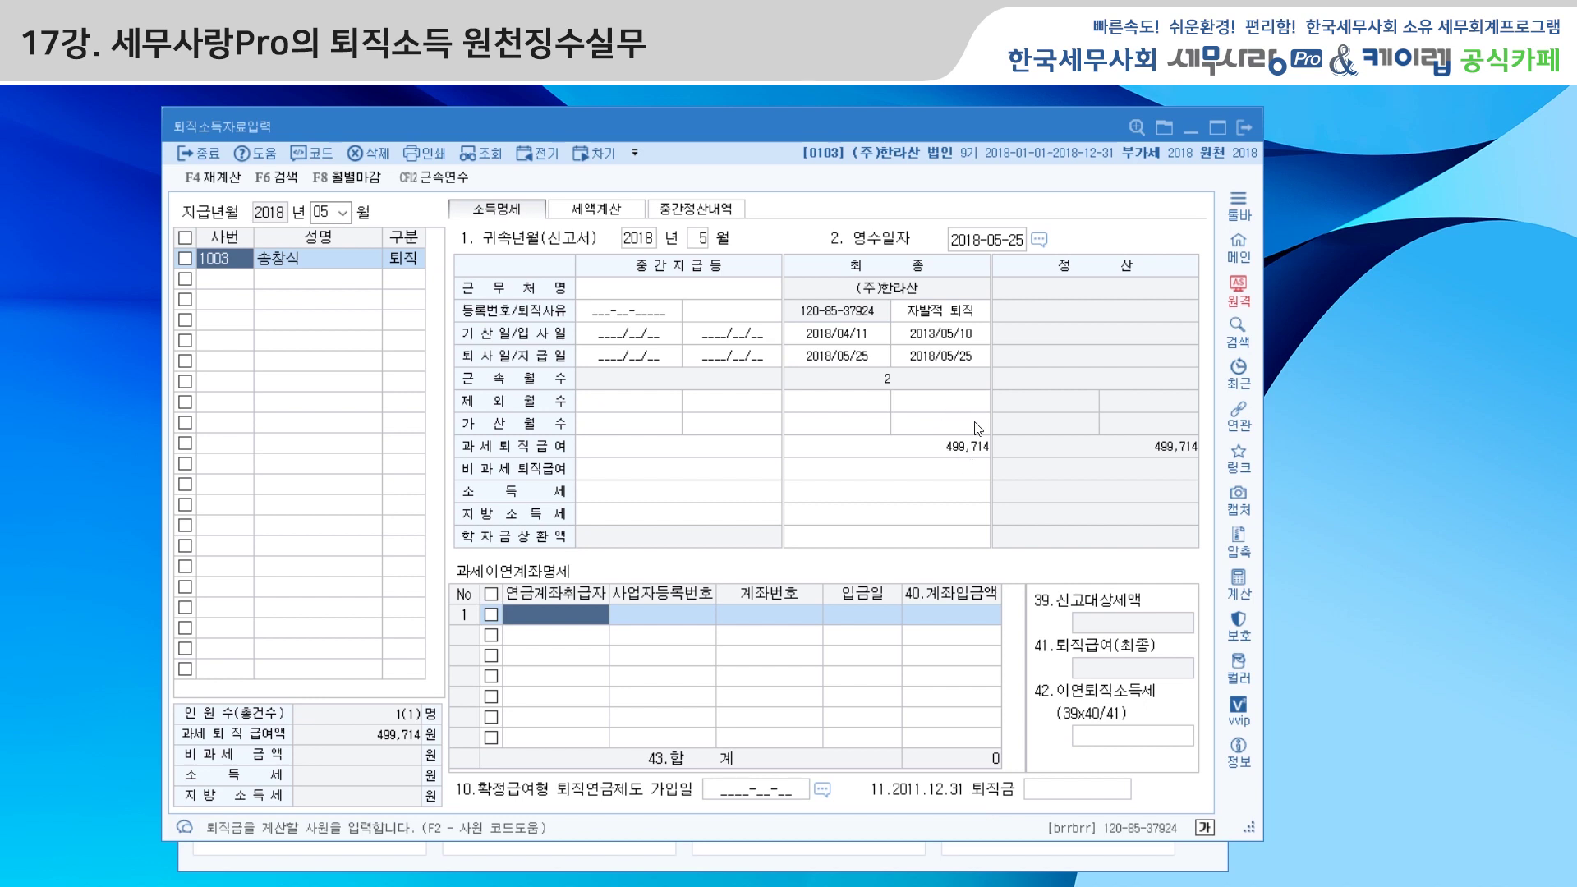
Keep voluntary resignation as the reason and bring up April's 23,355,288 interim settlement for carry-over
{"action": "left_click", "coordinate": [939, 312]}
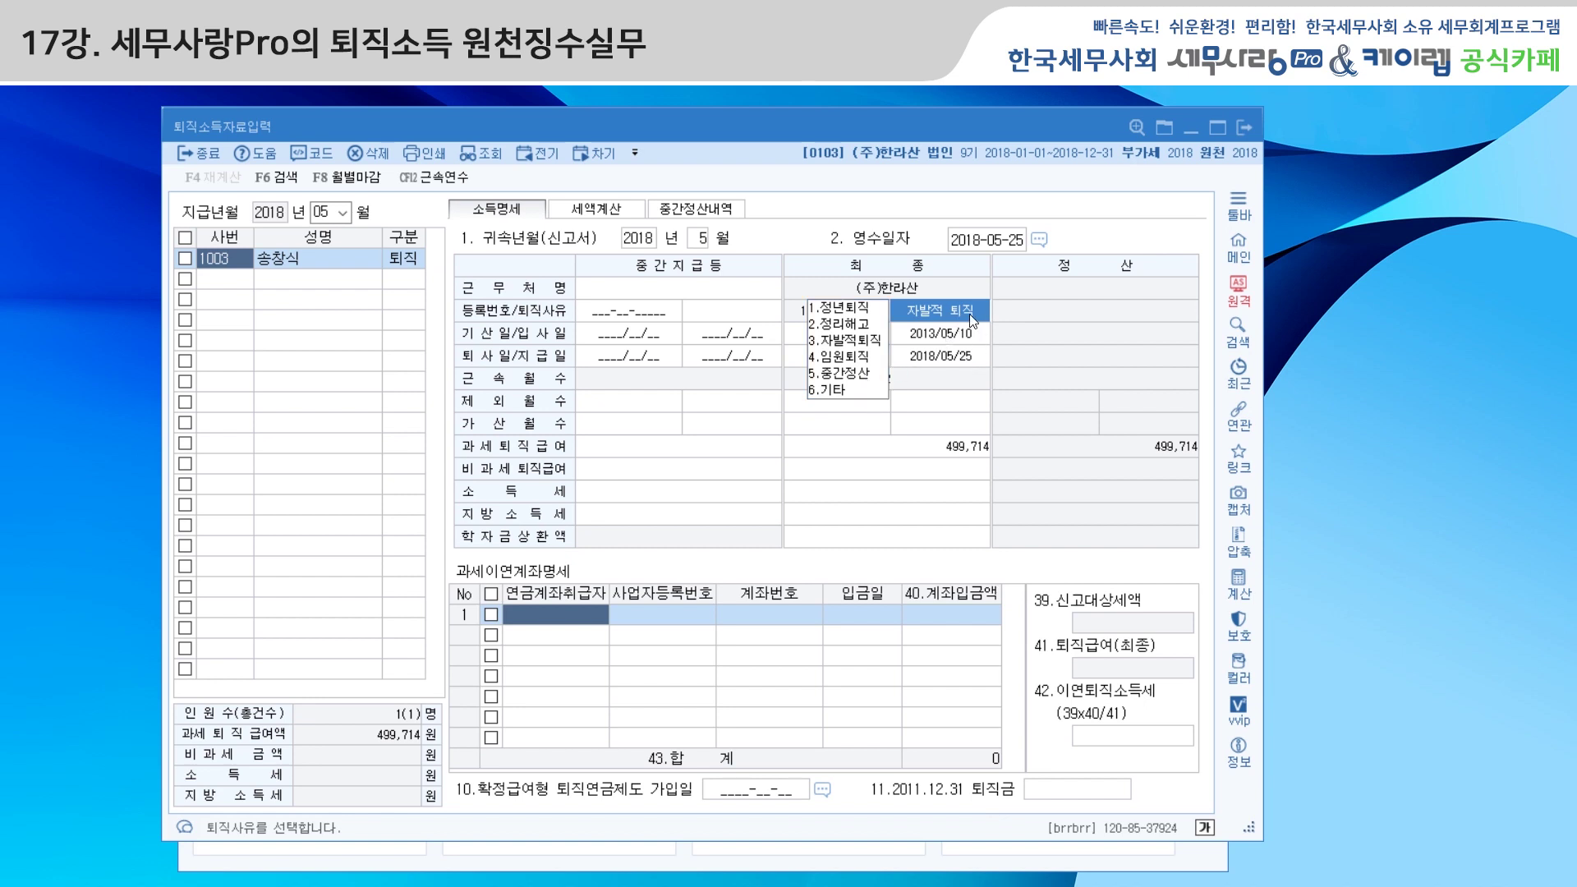
{"action": "left_click", "coordinate": [950, 334]}
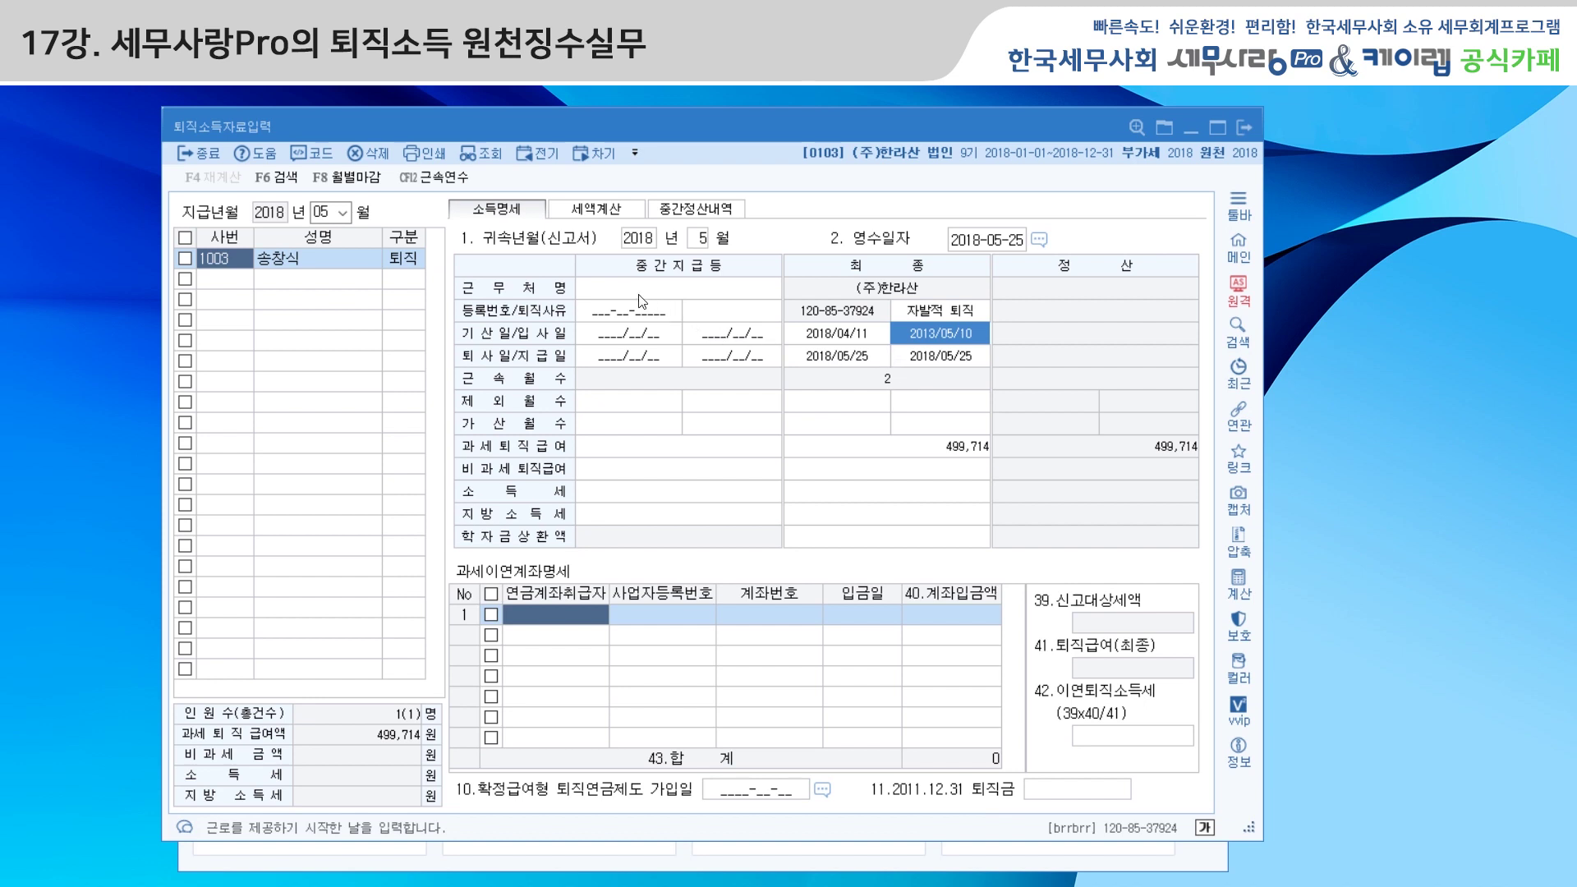
{"action": "left_click", "coordinate": [658, 287]}
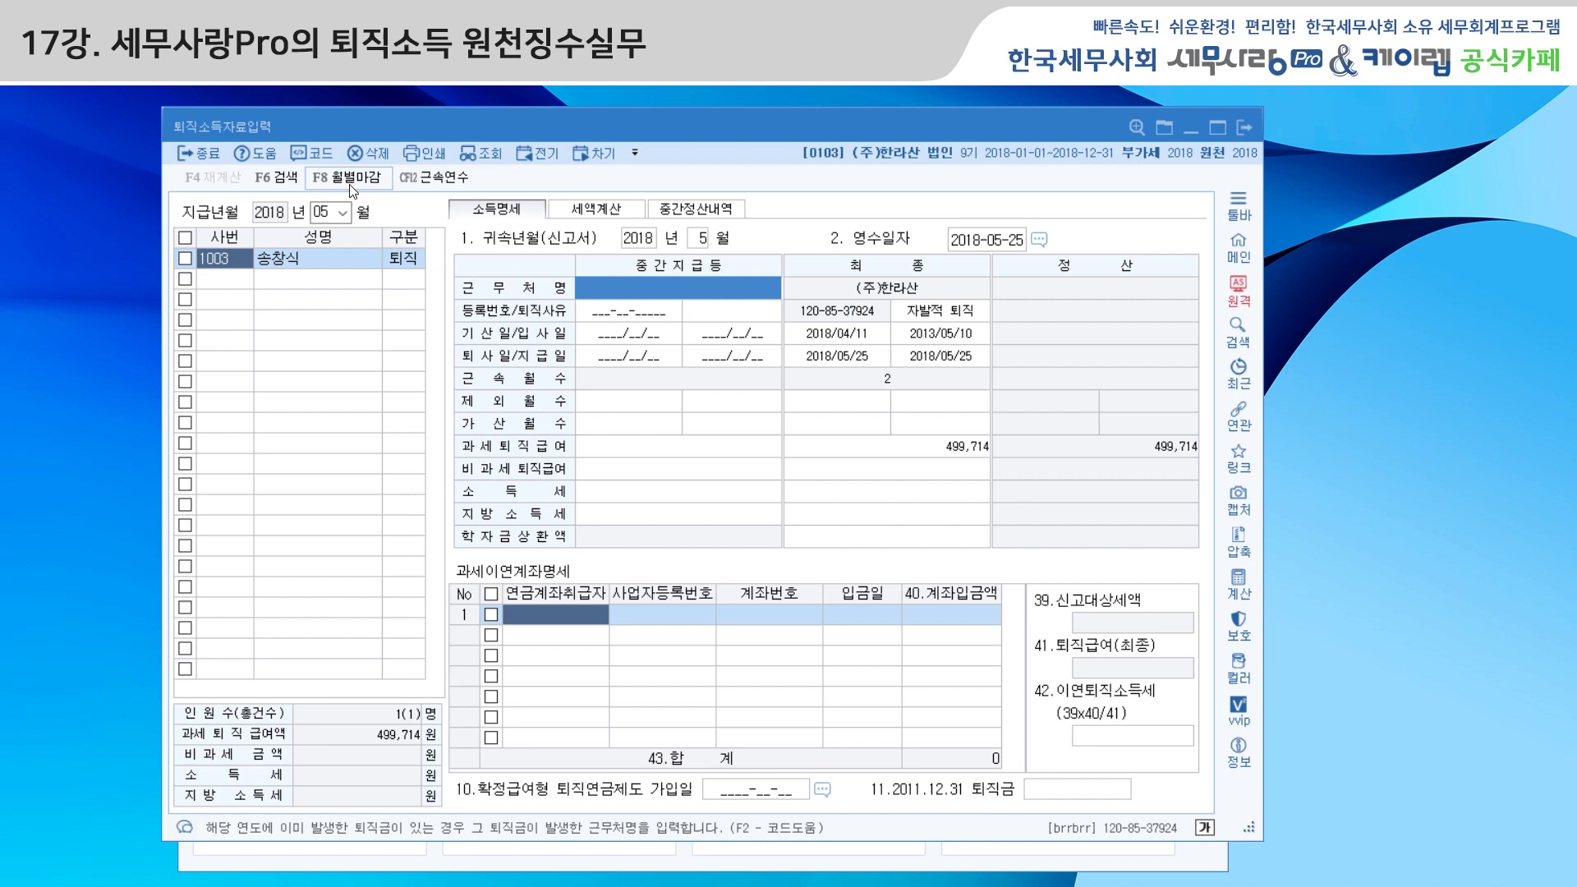
{"action": "left_click", "coordinate": [309, 155]}
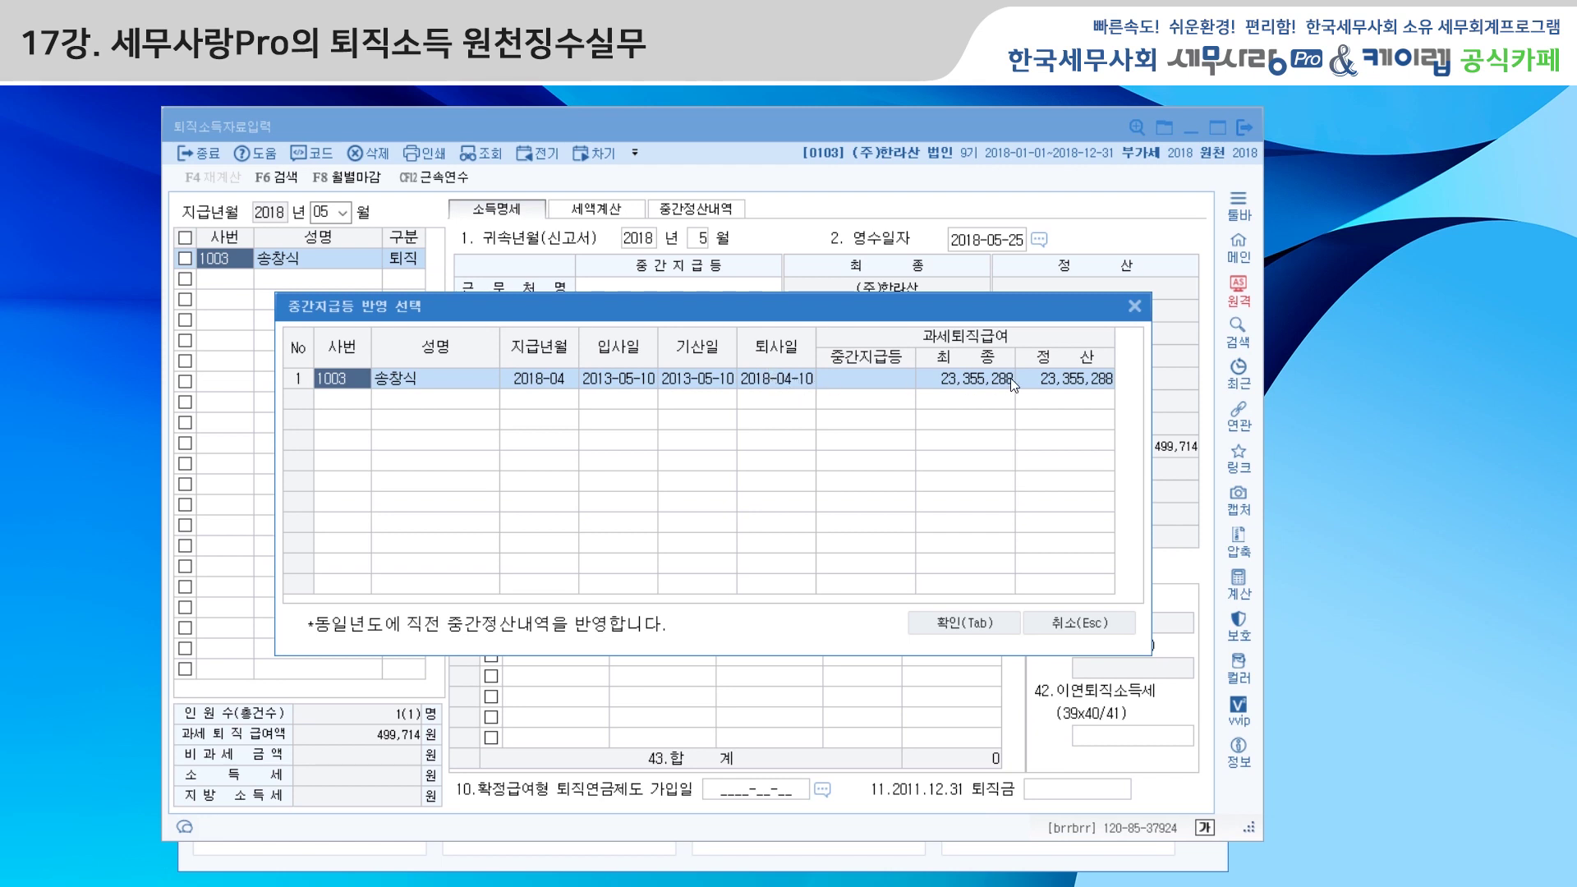
Carry April's interim settlement into the May retirement entry, totalling 23,855,002
{"action": "left_click", "coordinate": [980, 623]}
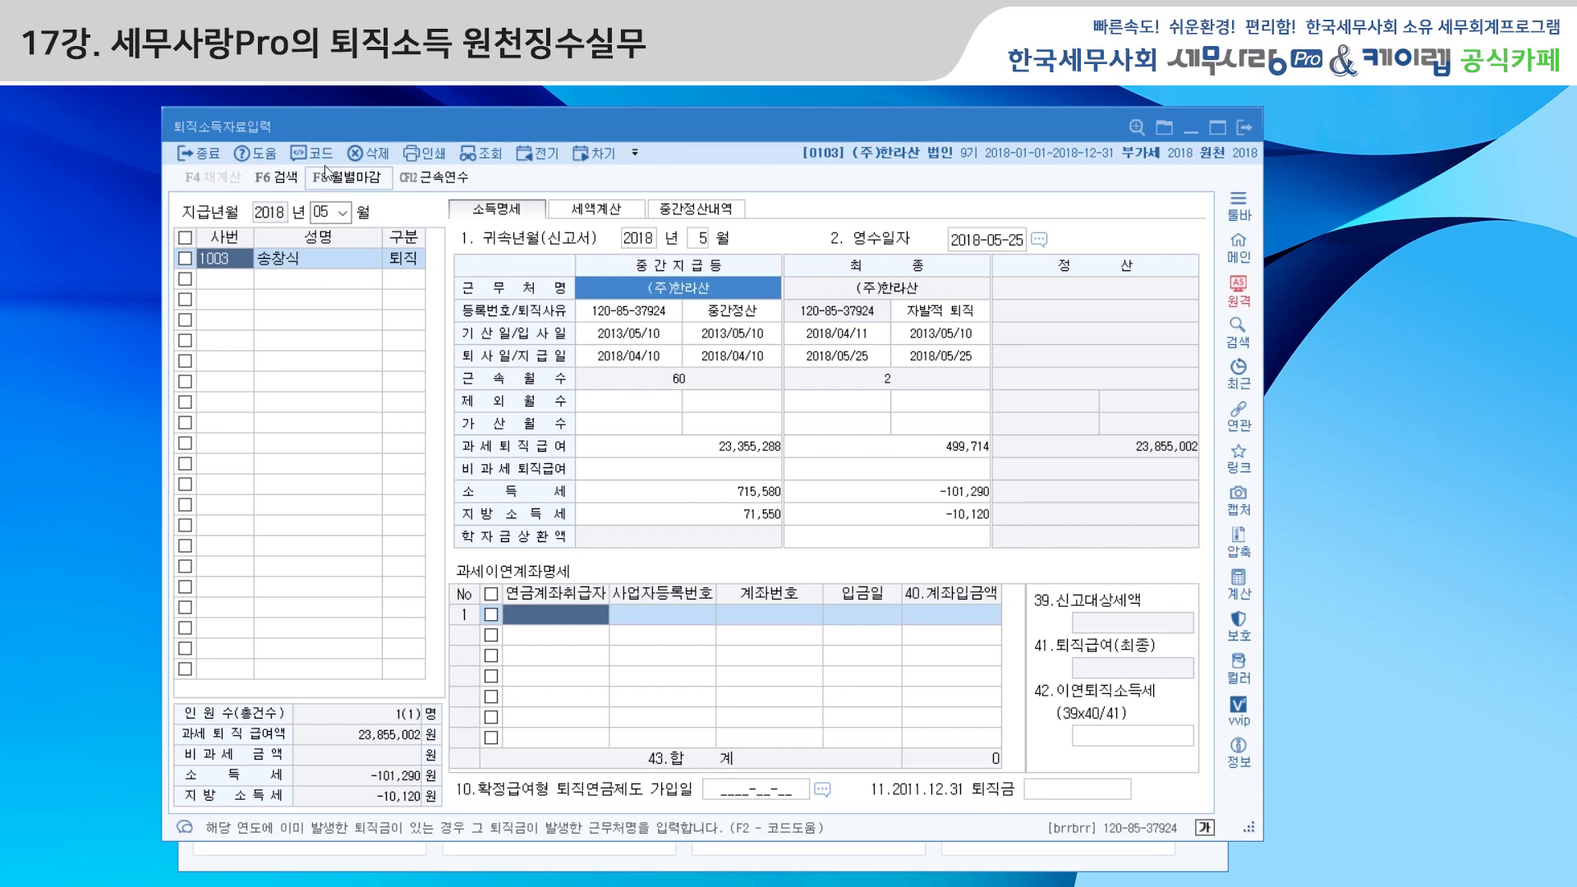
{"action": "key", "text": "F2"}
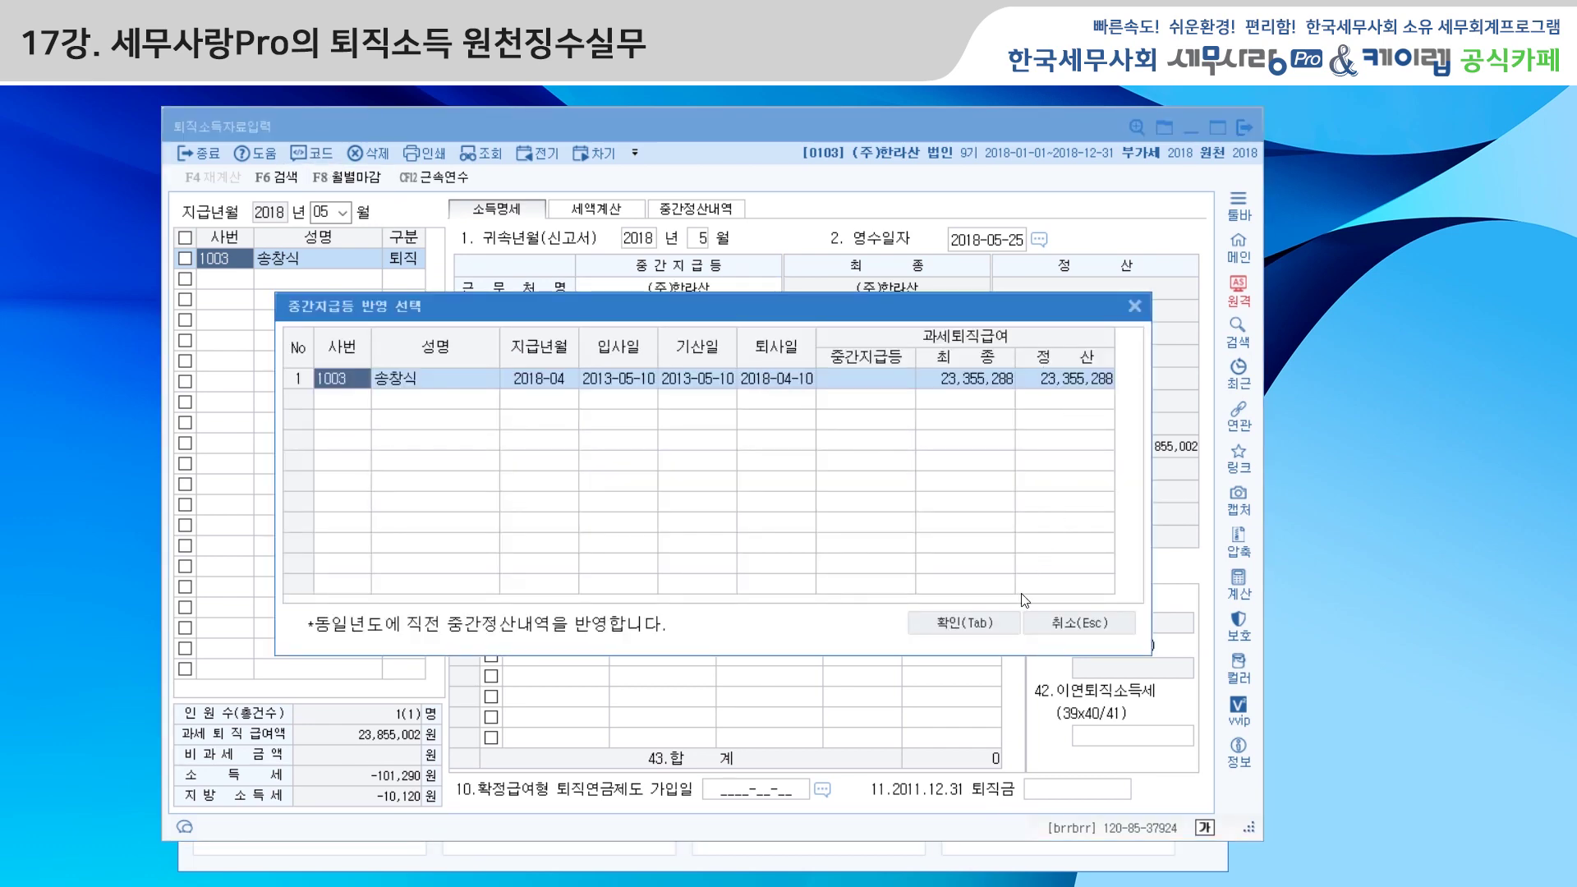
{"action": "left_click", "coordinate": [997, 617]}
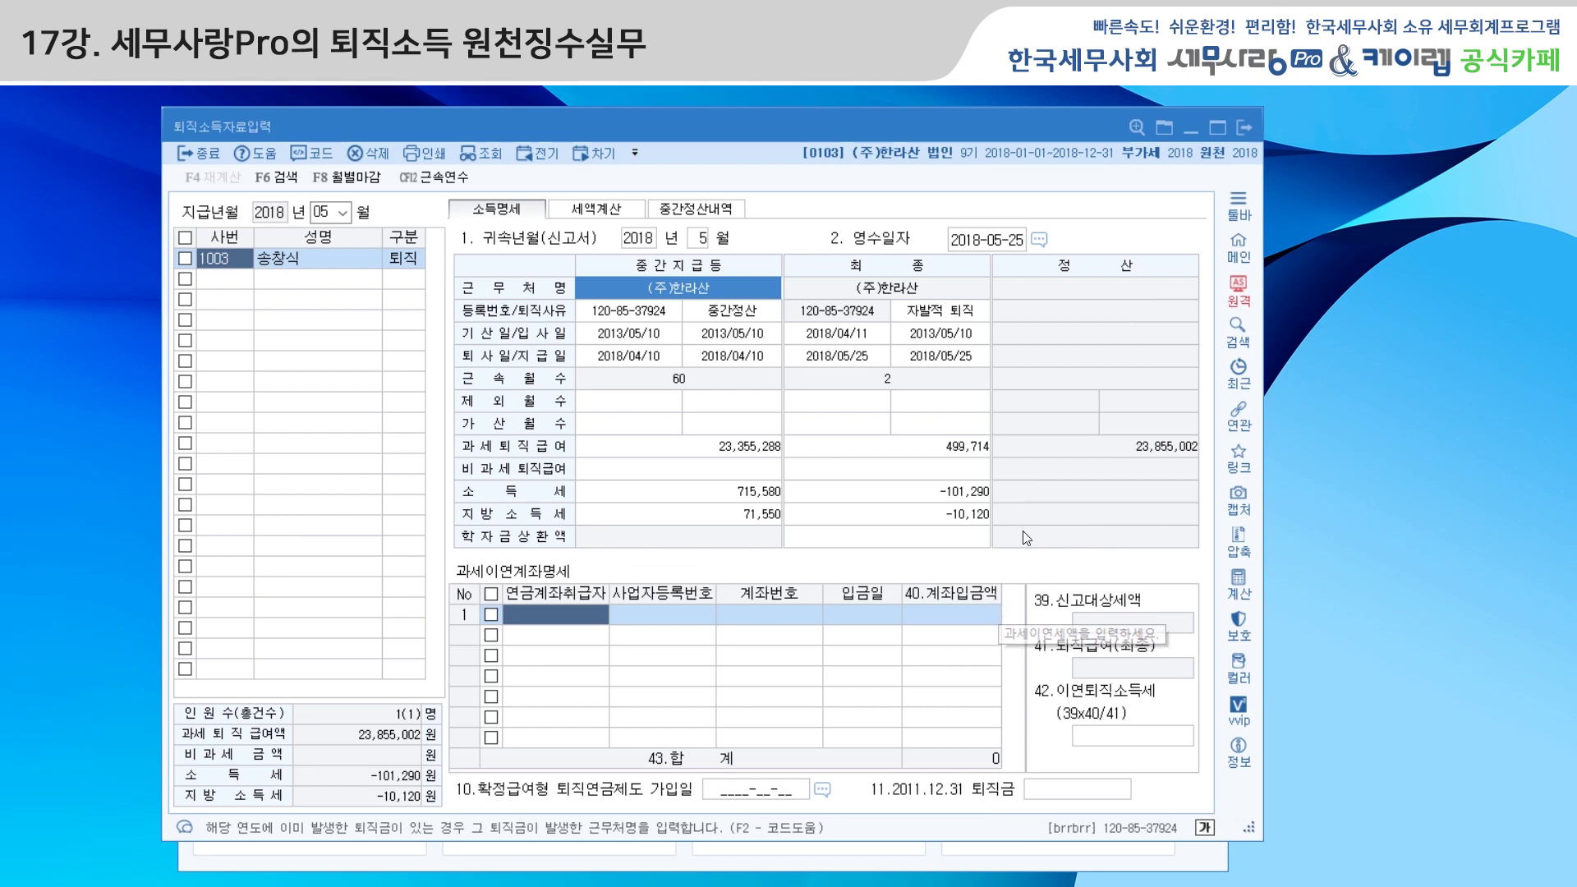
Set the reason to 3.자발적퇴직, review the -101,290 income tax, and close the entry
{"action": "left_click", "coordinate": [950, 314]}
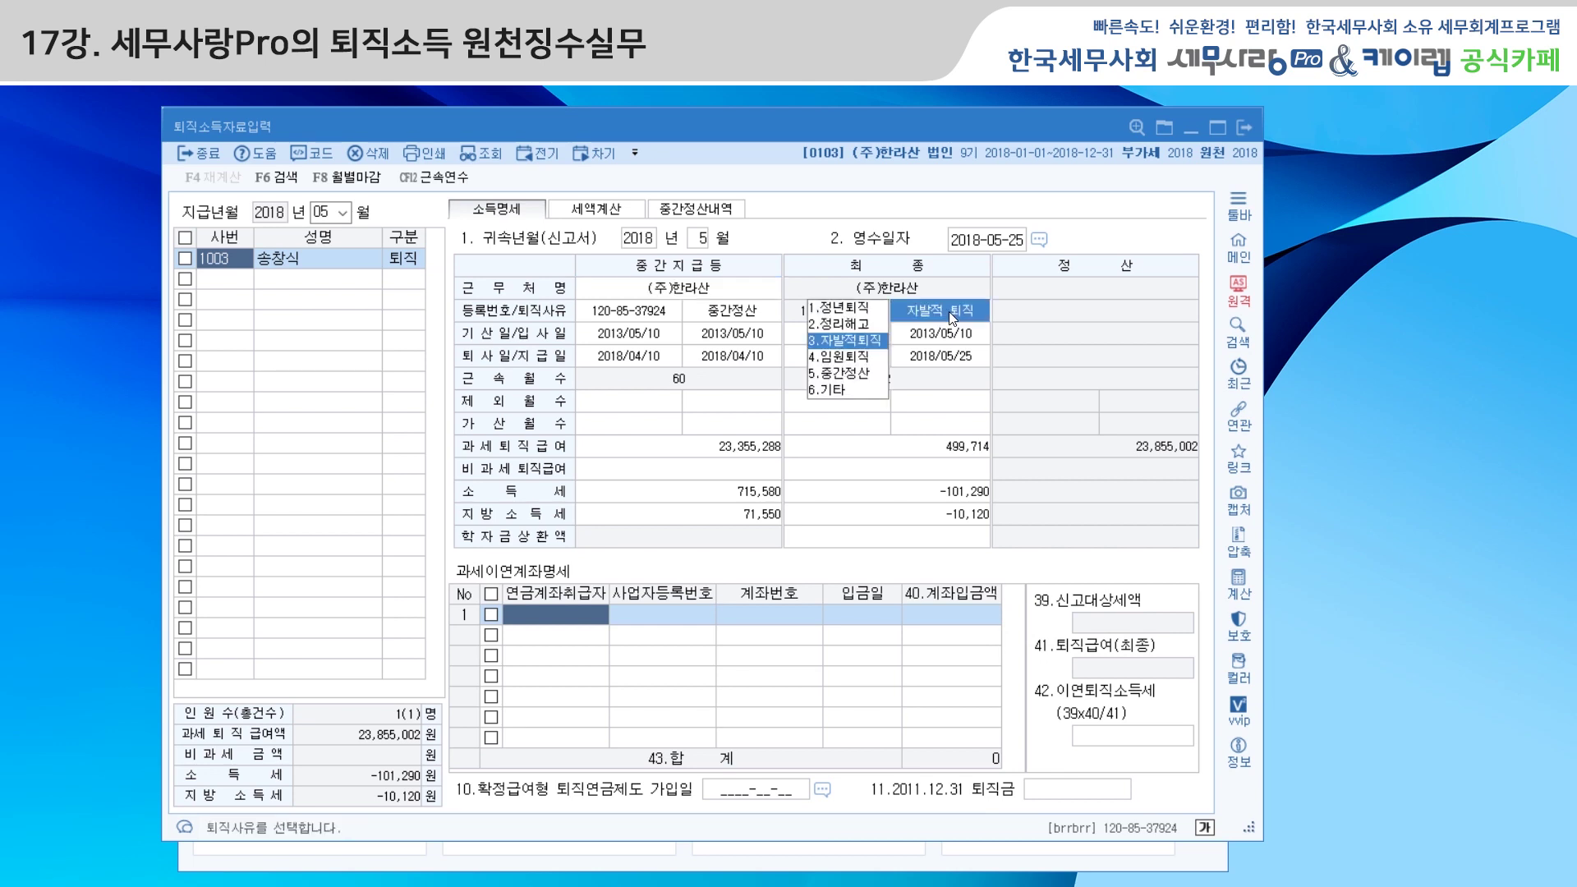
{"action": "left_click", "coordinate": [1053, 791]}
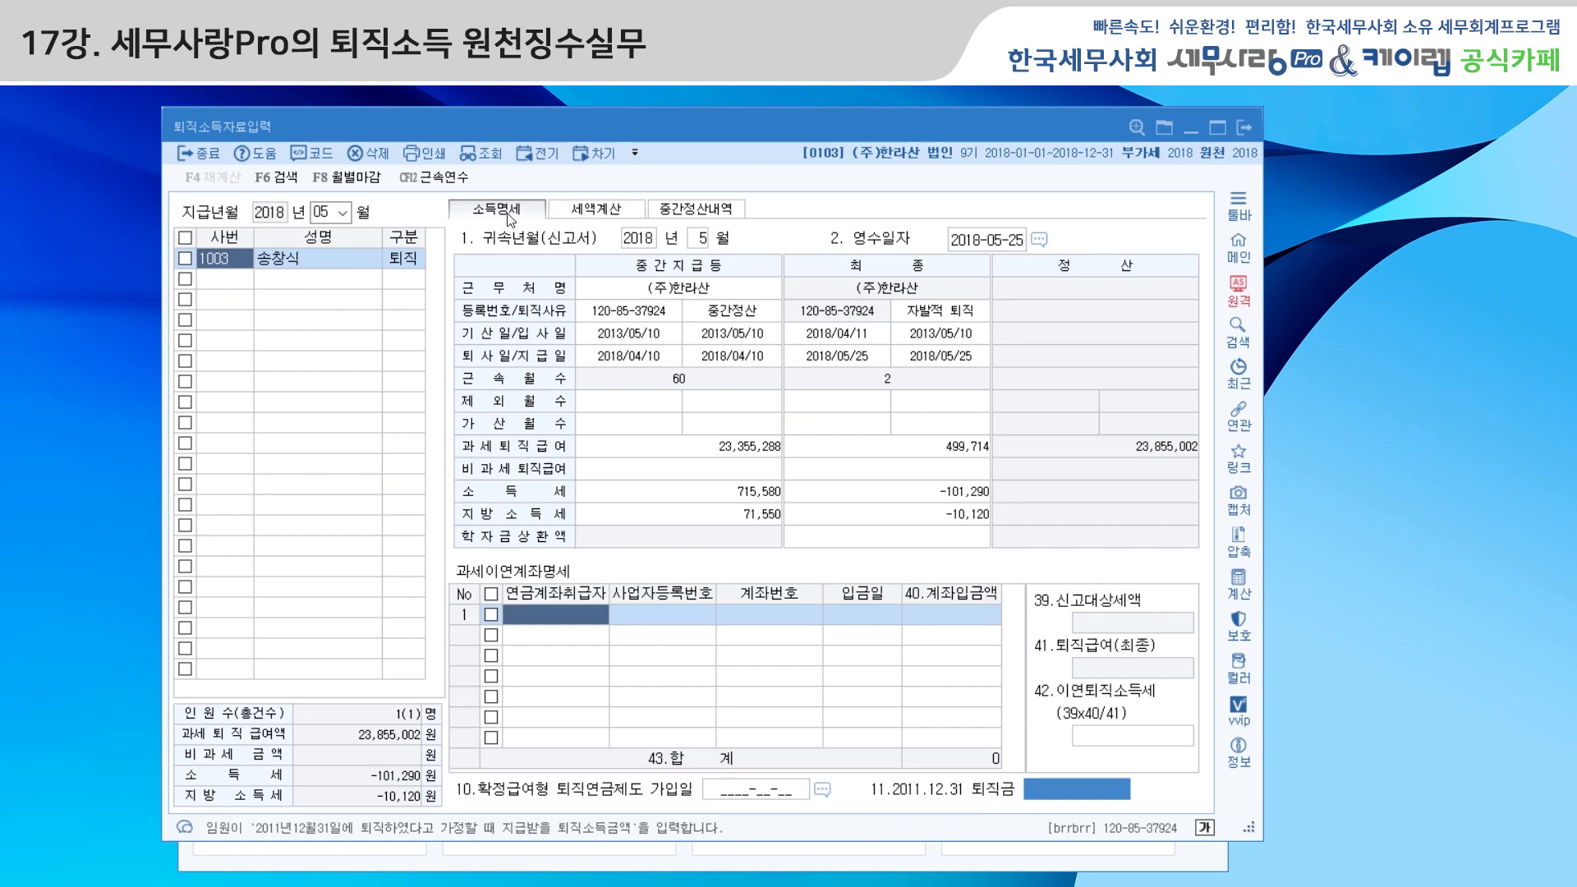
{"action": "left_click", "coordinate": [612, 216]}
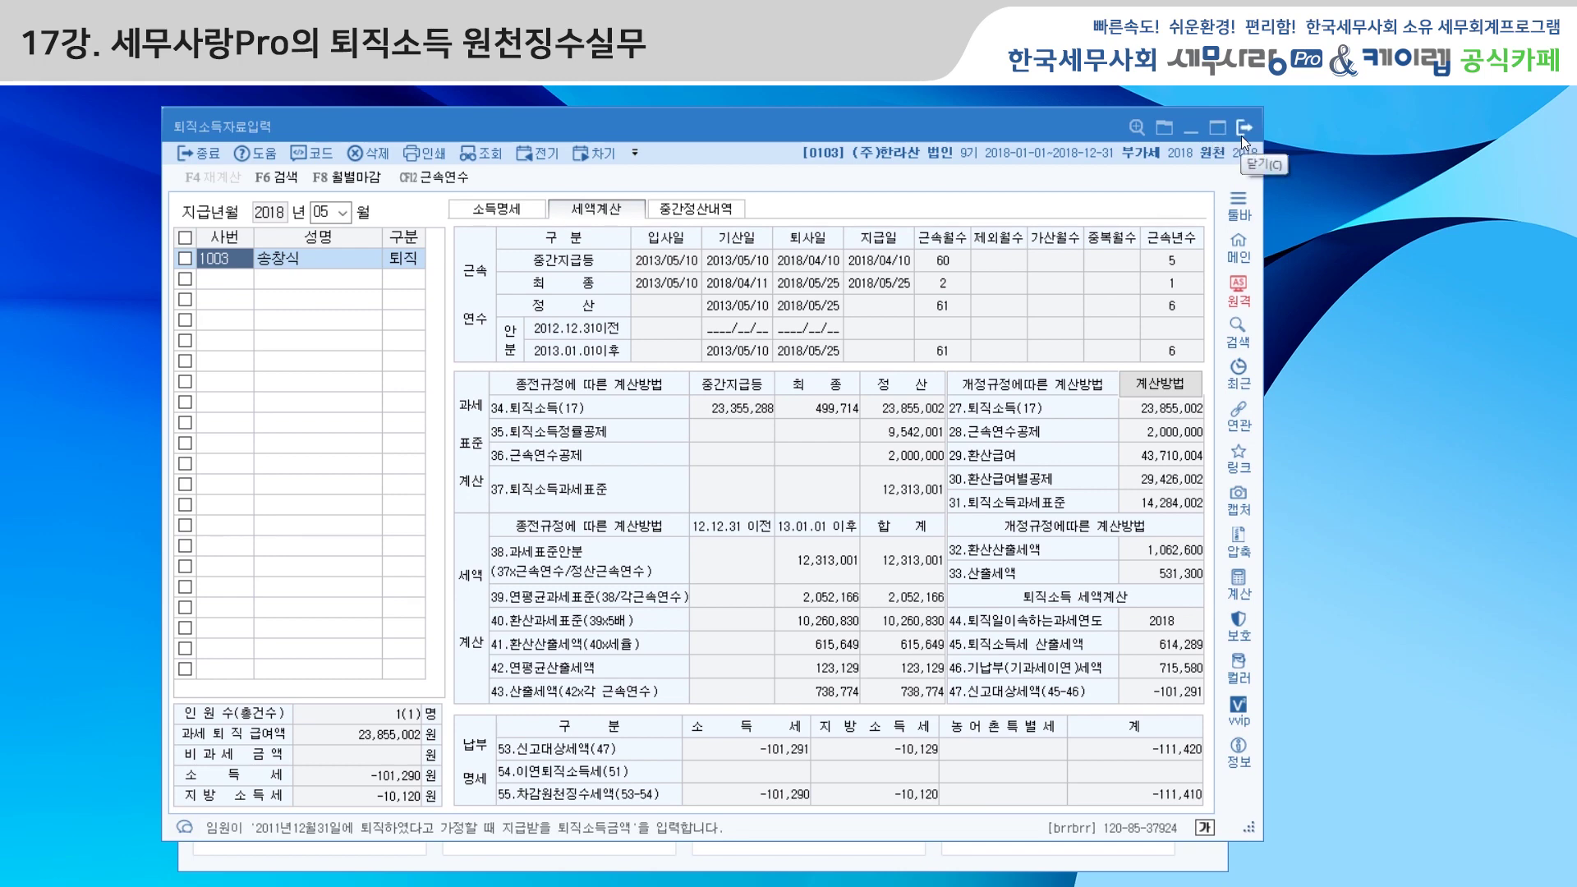
{"action": "left_click", "coordinate": [1242, 138]}
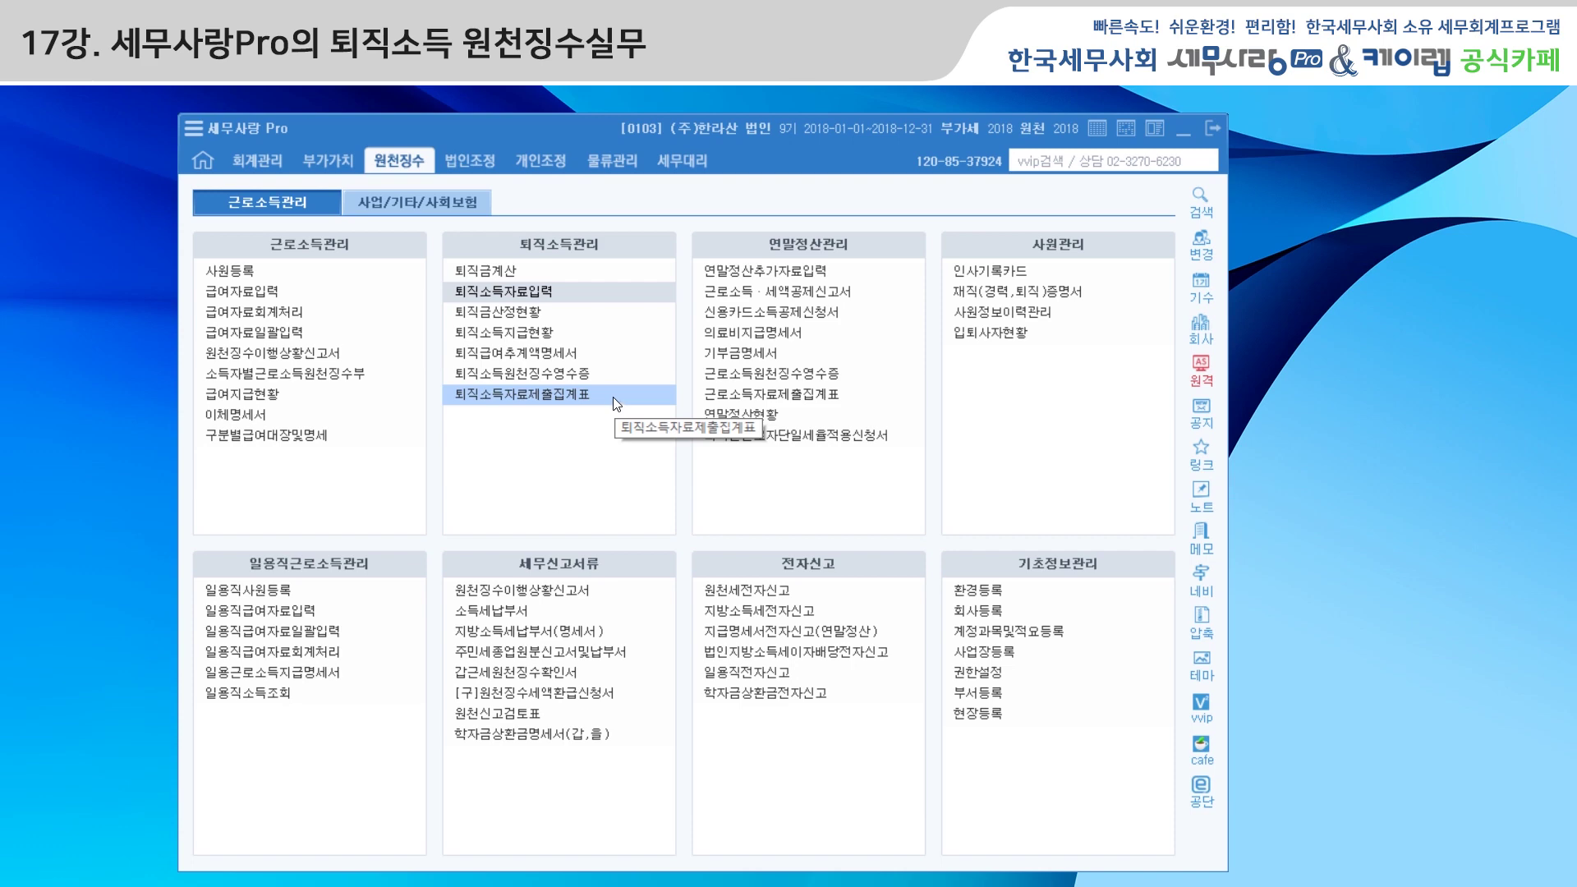
Mark employee 1003's January–December 2018 retirement withholding receipts (47,210,290 pay, 614,289 tax) as closed
{"action": "left_click", "coordinate": [584, 374]}
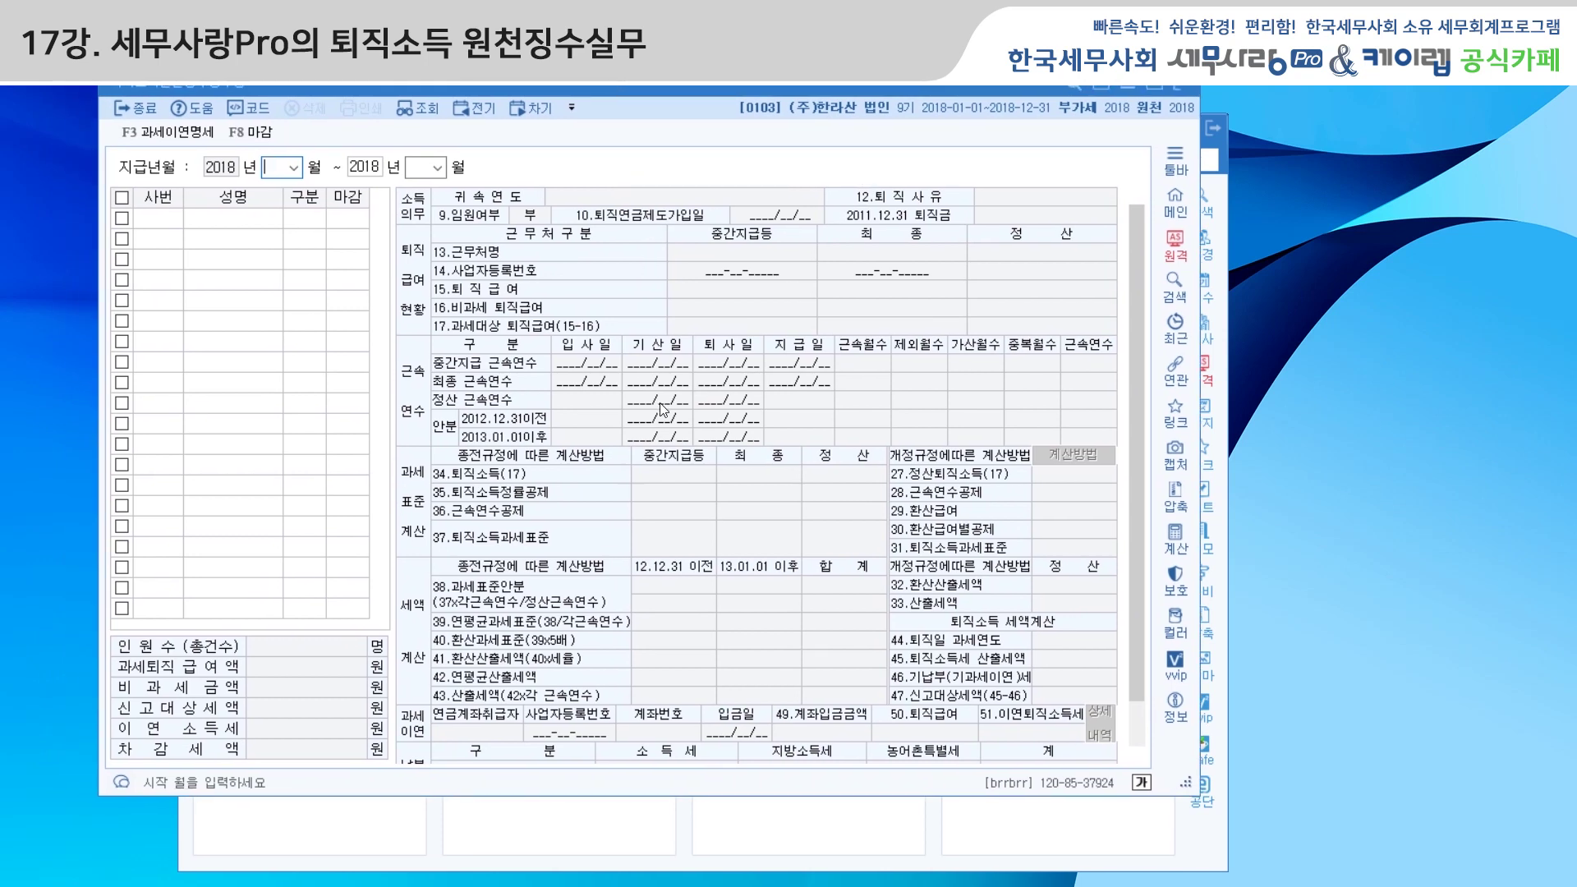
{"action": "key", "text": "Return"}
{"action": "key", "text": "Return"}
{"action": "key", "text": "Return"}
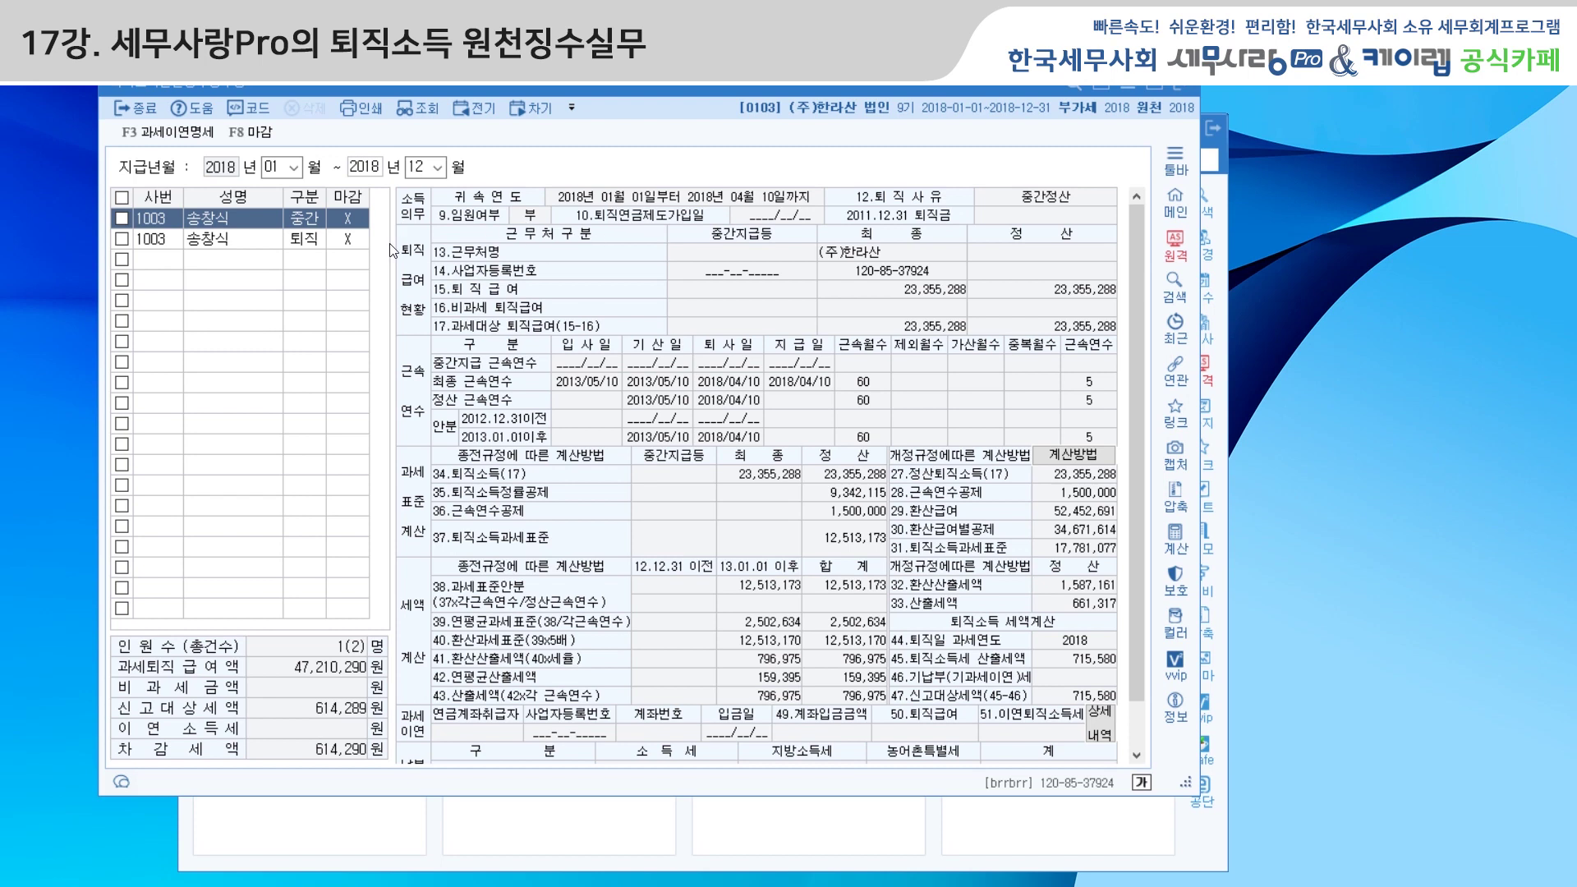
{"action": "left_click", "coordinate": [257, 244]}
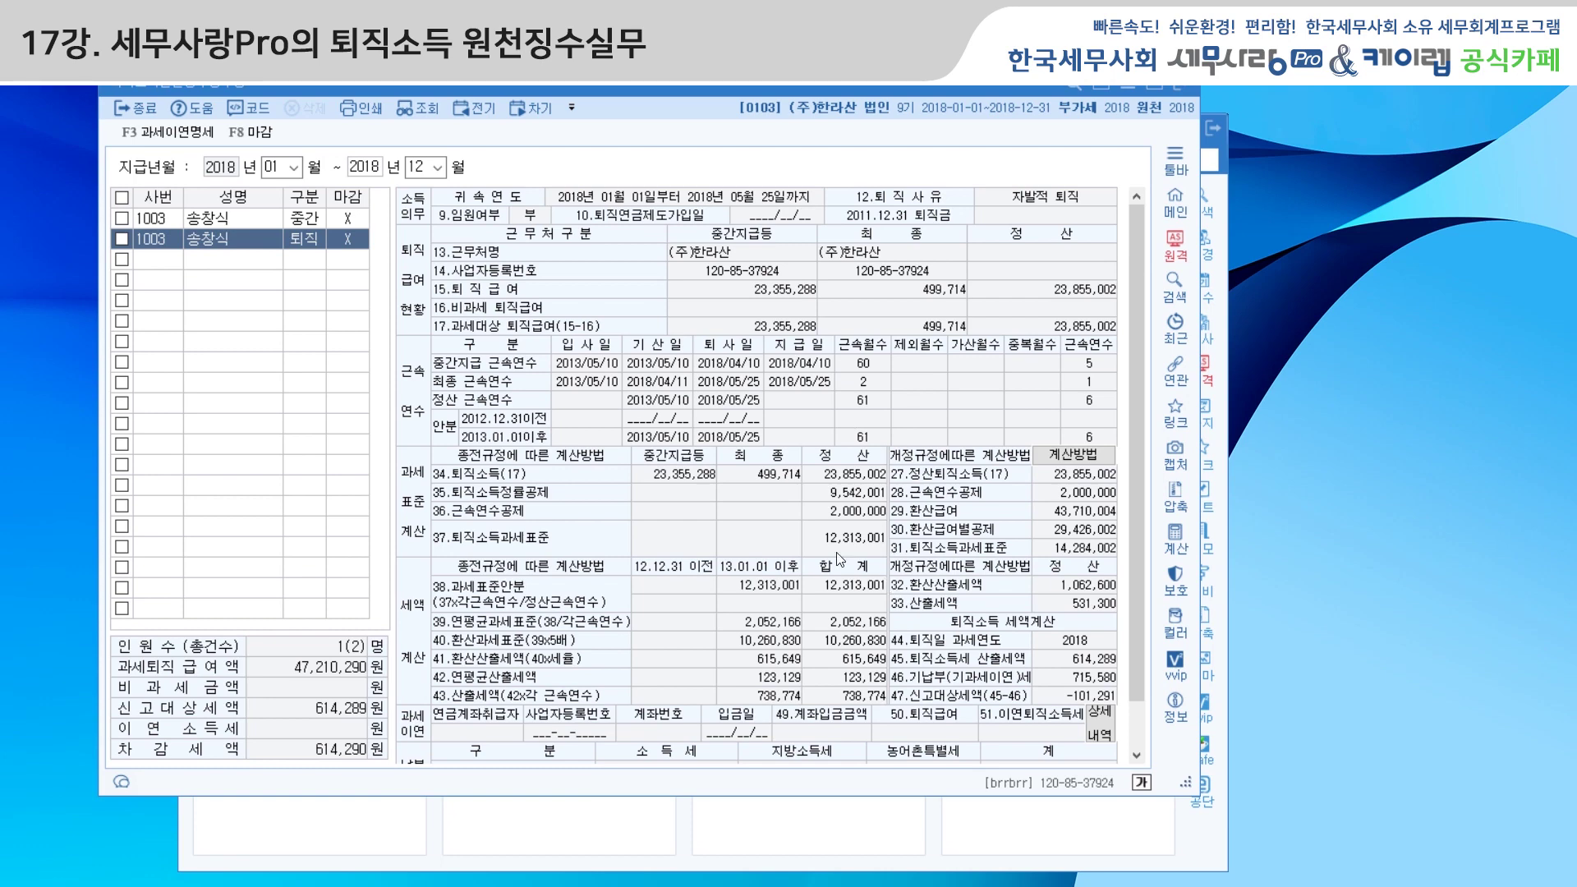
{"action": "left_click", "coordinate": [259, 133]}
{"action": "left_click", "coordinate": [474, 559]}
{"action": "left_click", "coordinate": [261, 132]}
{"action": "left_click", "coordinate": [711, 479]}
{"action": "left_click", "coordinate": [1185, 88]}
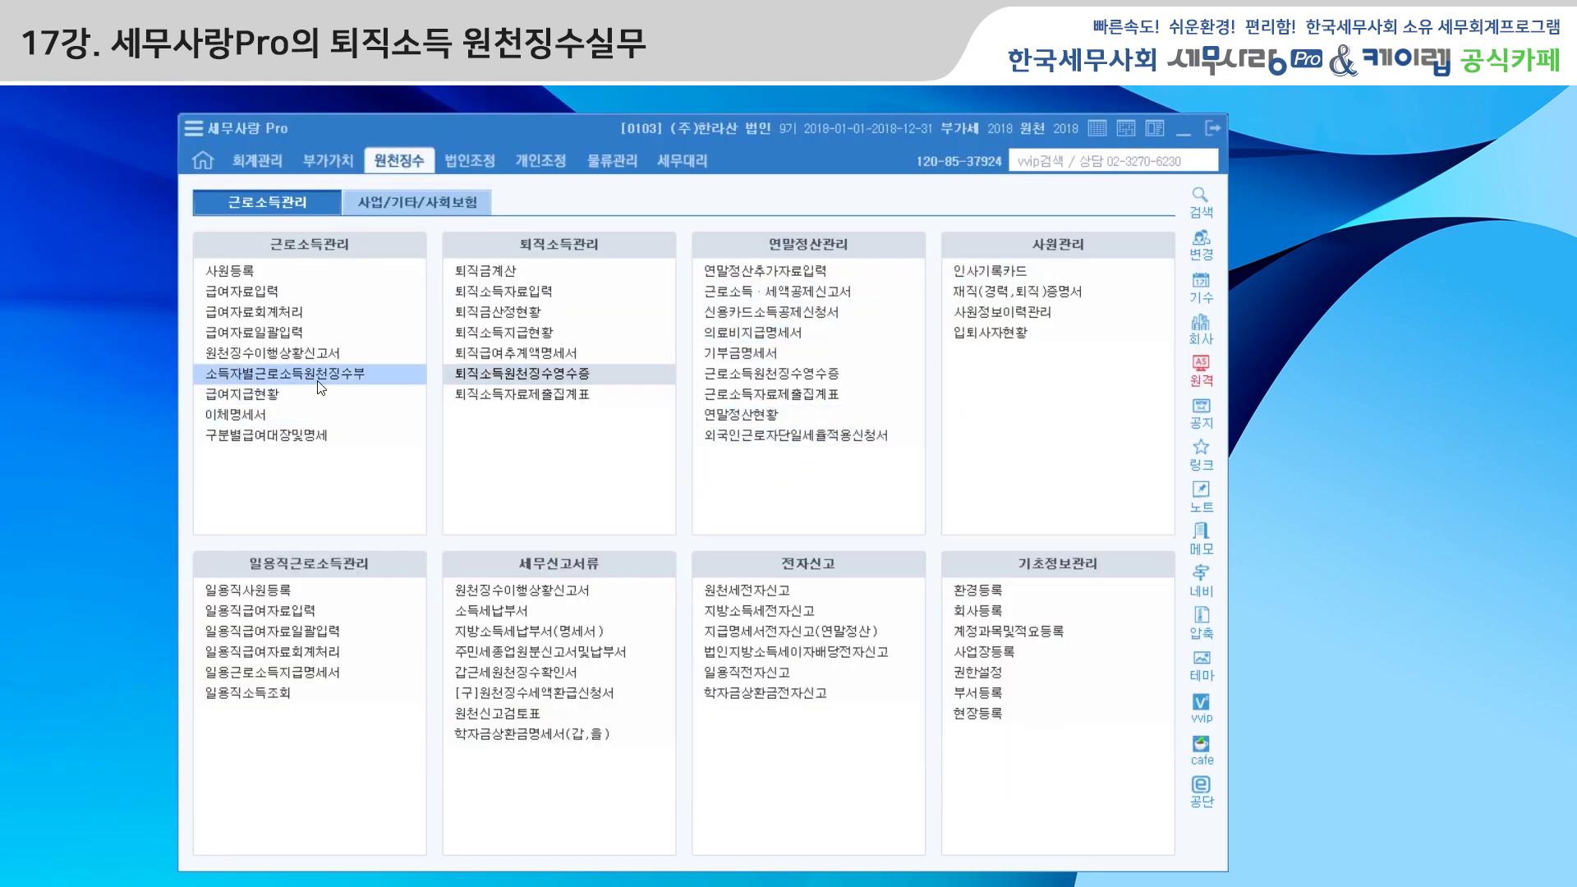
Review April's withholding report (23,355,288 retirement pay, 715,580 tax) and leave it unsaved
{"action": "left_click", "coordinate": [307, 354]}
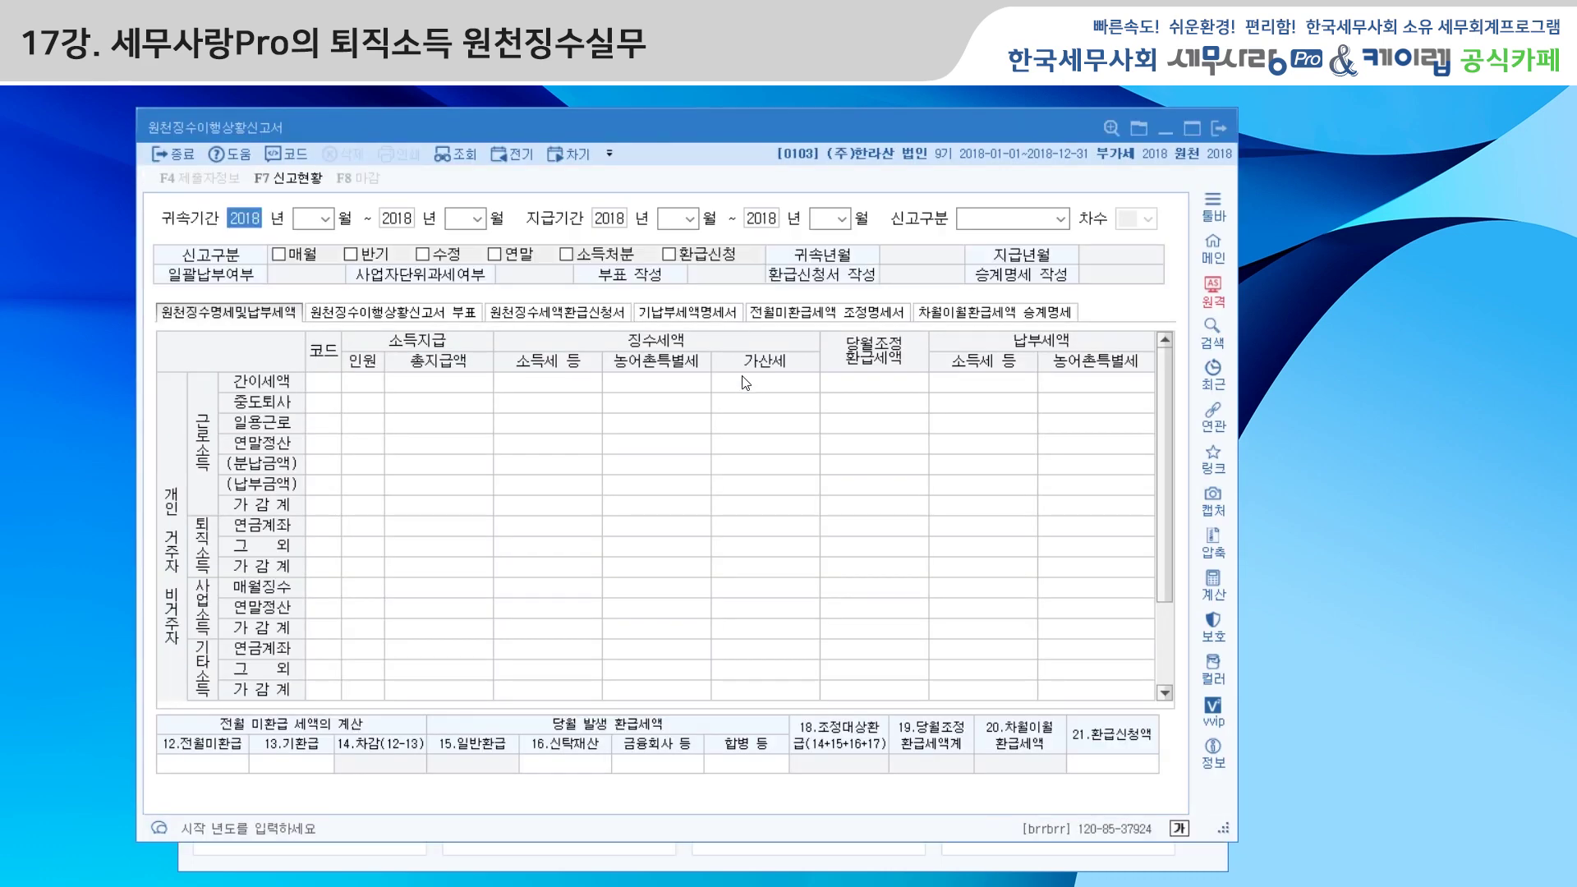
{"action": "key", "text": "Return"}
{"action": "type", "text": "4"}
{"action": "key", "text": "Return"}
{"action": "key", "text": "Return"}
{"action": "key", "text": "Return"}
{"action": "key", "text": "Return"}
{"action": "key", "text": "Return"}
{"action": "key", "text": "Return"}
{"action": "key", "text": "Return"}
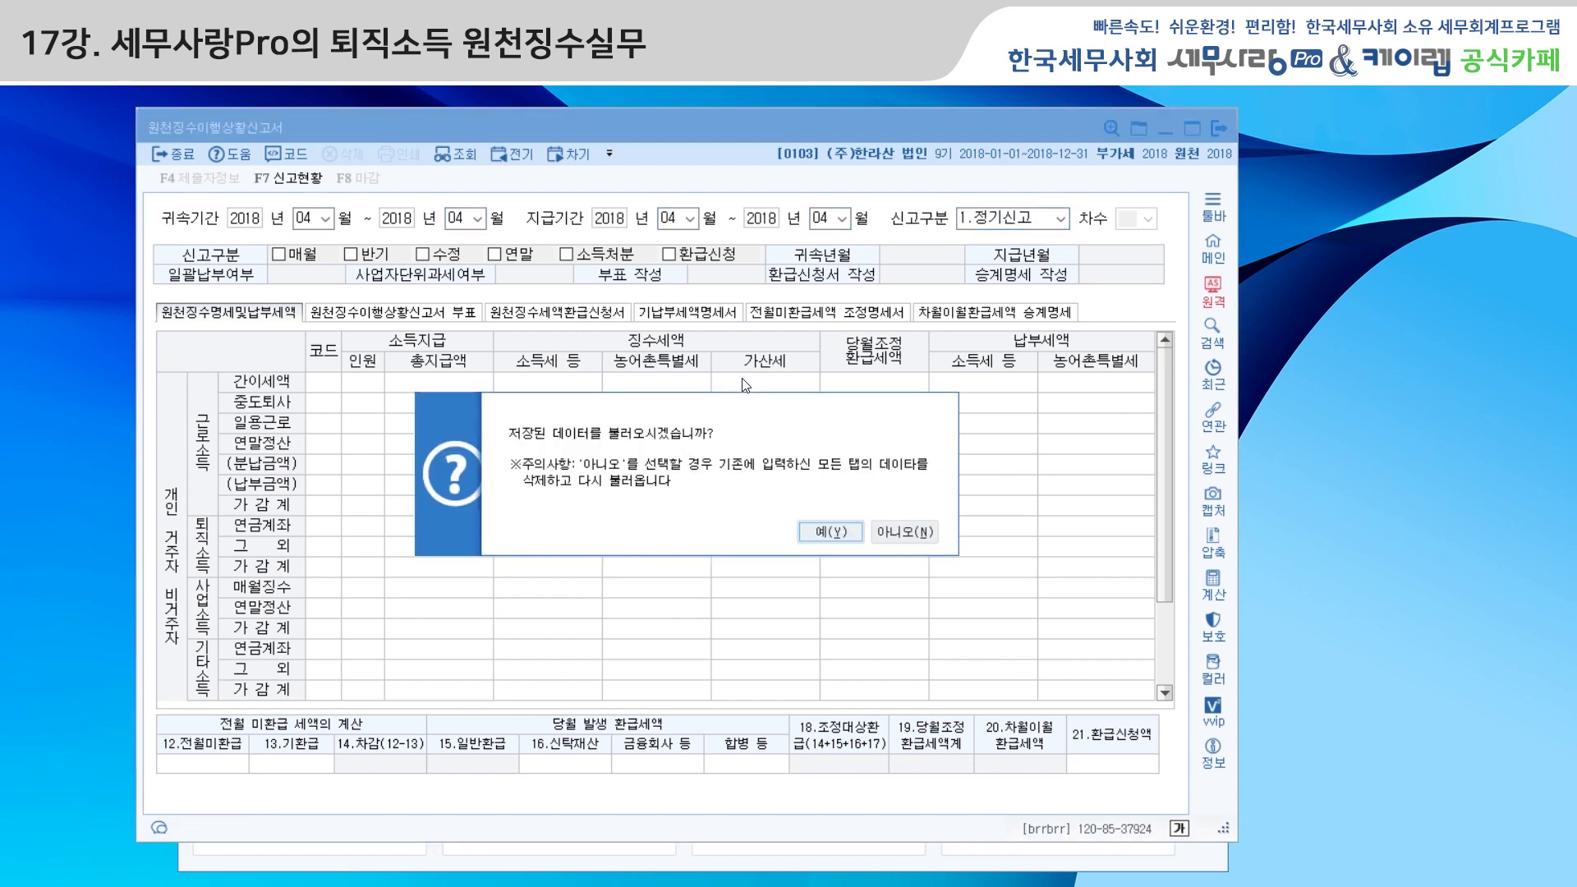
{"action": "left_click", "coordinate": [904, 532]}
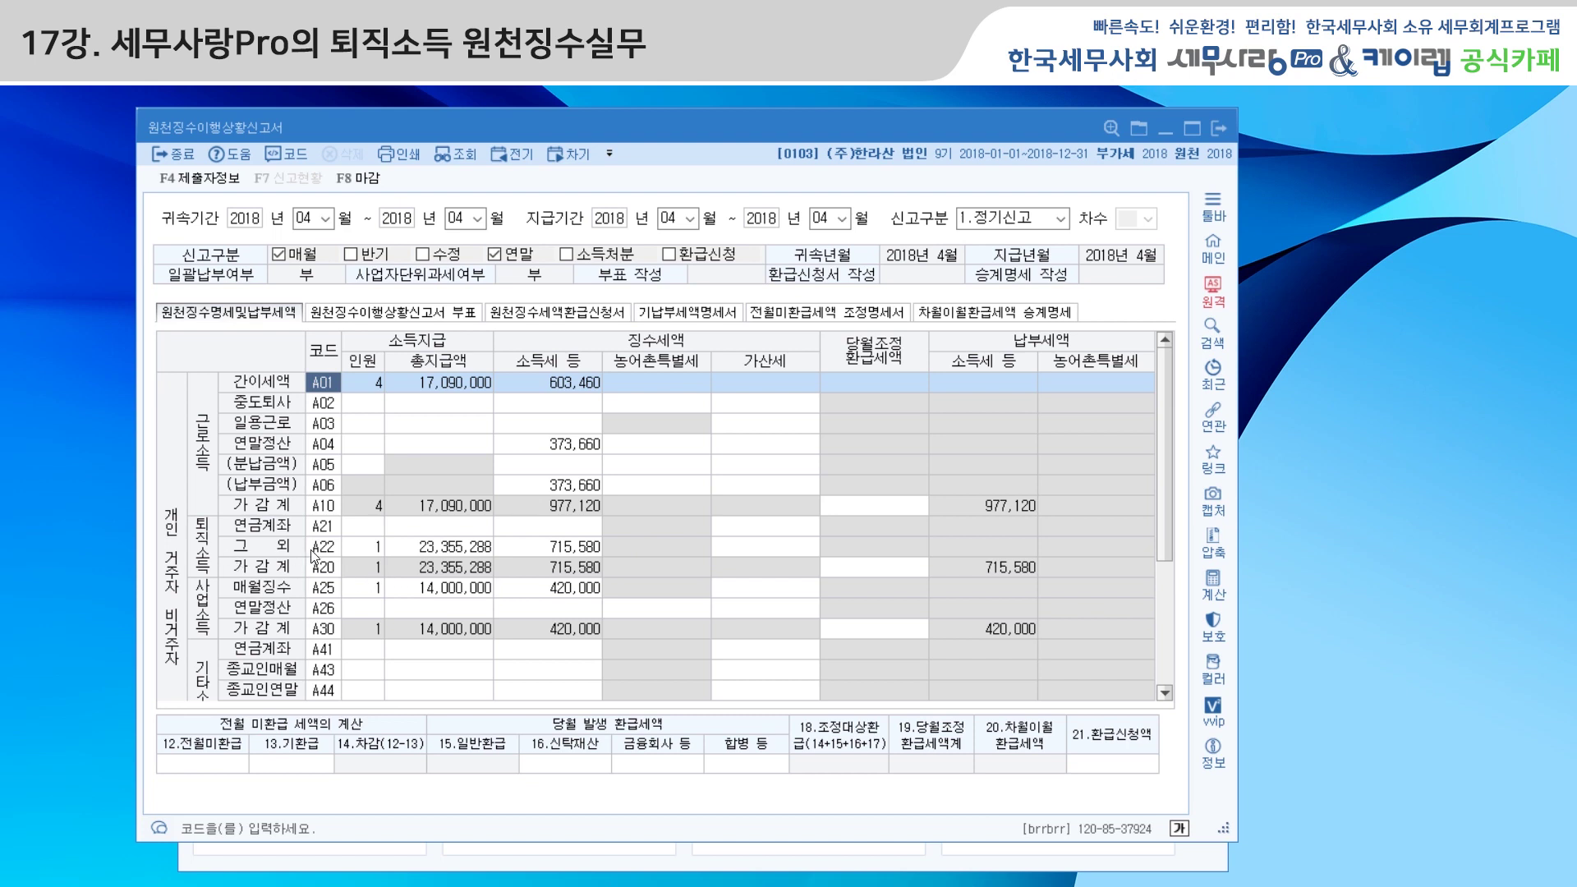
{"action": "left_click", "coordinate": [538, 552]}
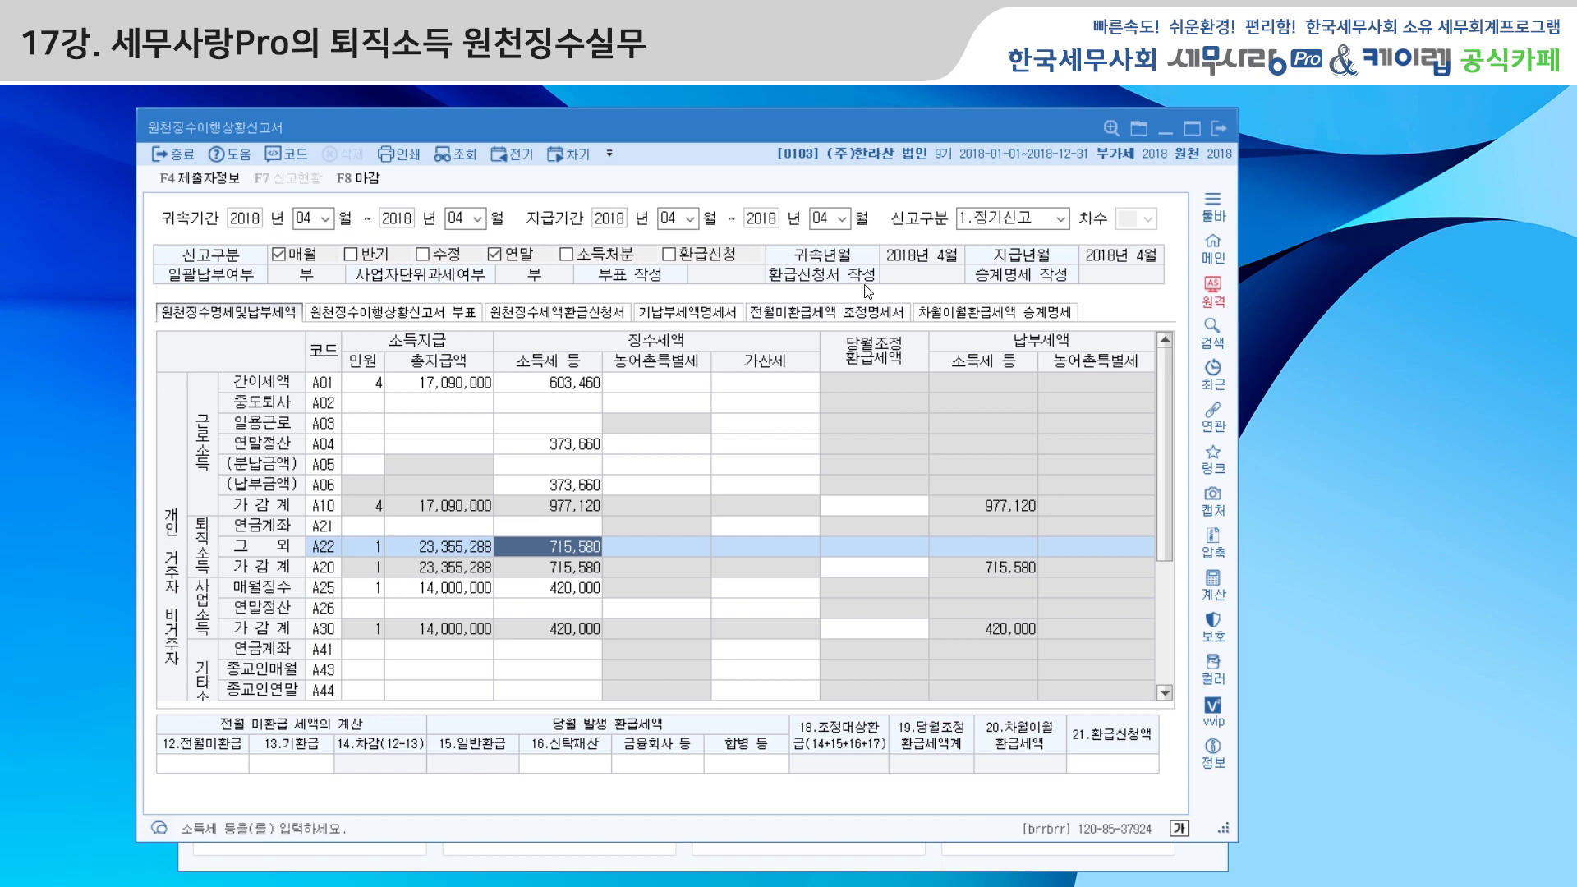
{"action": "left_click", "coordinate": [841, 218]}
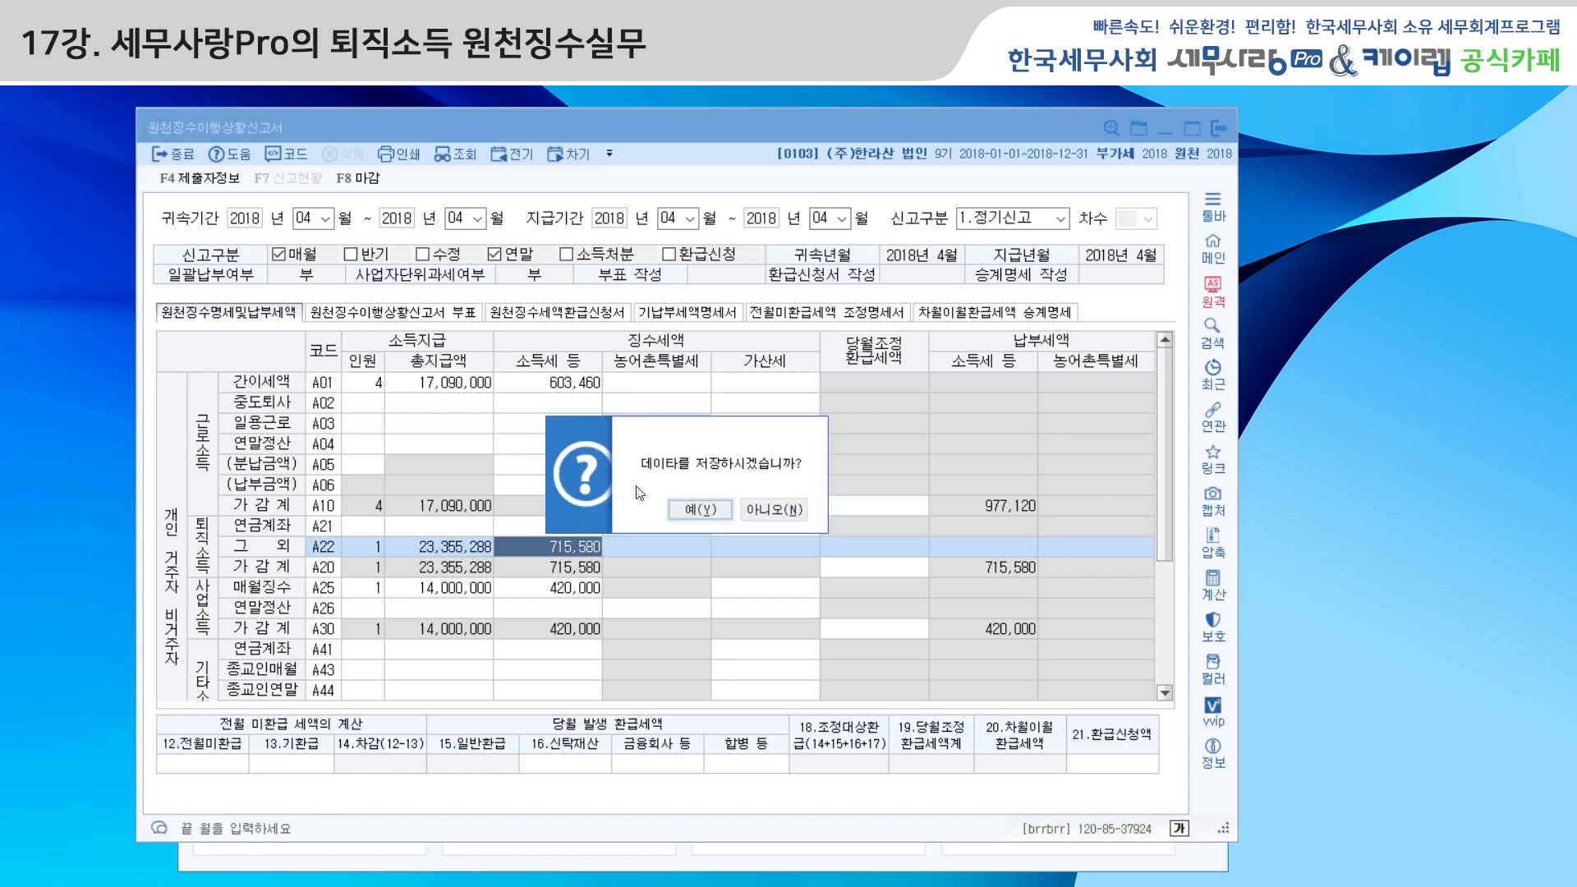
{"action": "left_click", "coordinate": [770, 509]}
Change the attribution and payment months of the report period to 05
{"action": "left_click", "coordinate": [315, 218]}
{"action": "type", "text": "05"}
{"action": "key", "text": "Return"}
{"action": "type", "text": "05"}
{"action": "key", "text": "Return"}
{"action": "key", "text": "Return"}
{"action": "type", "text": "05"}
{"action": "key", "text": "Return"}
{"action": "key", "text": "Return"}
{"action": "type", "text": "05"}
{"action": "key", "text": "Return"}
{"action": "key", "text": "Return"}
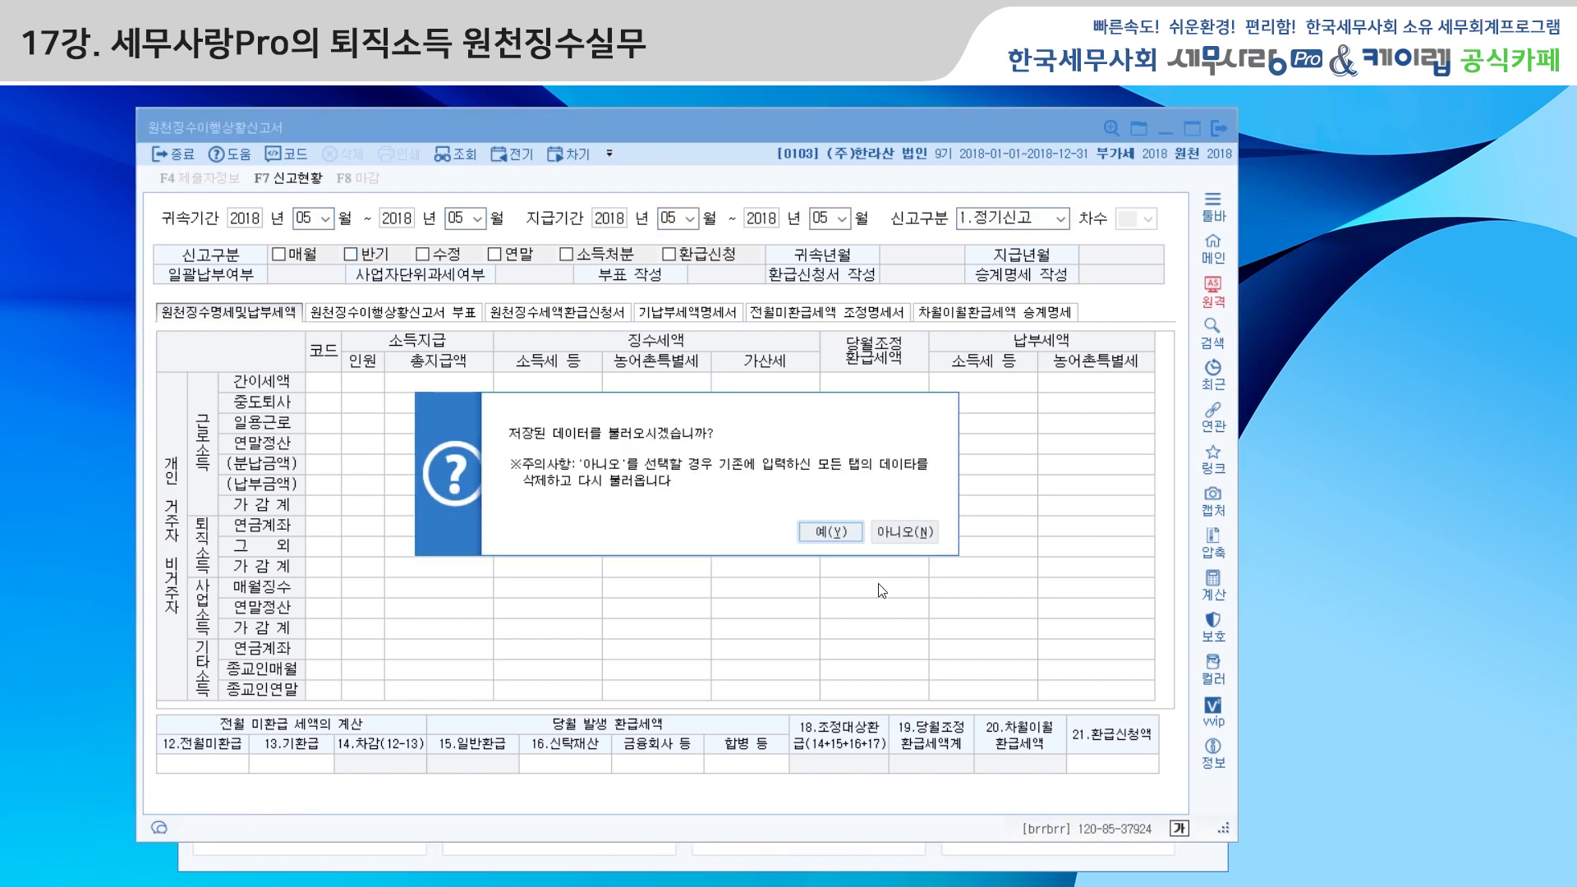
Recalculate the May report (23,855,002 retirement pay, -101,290 tax) and save it on closing
{"action": "left_click", "coordinate": [928, 532]}
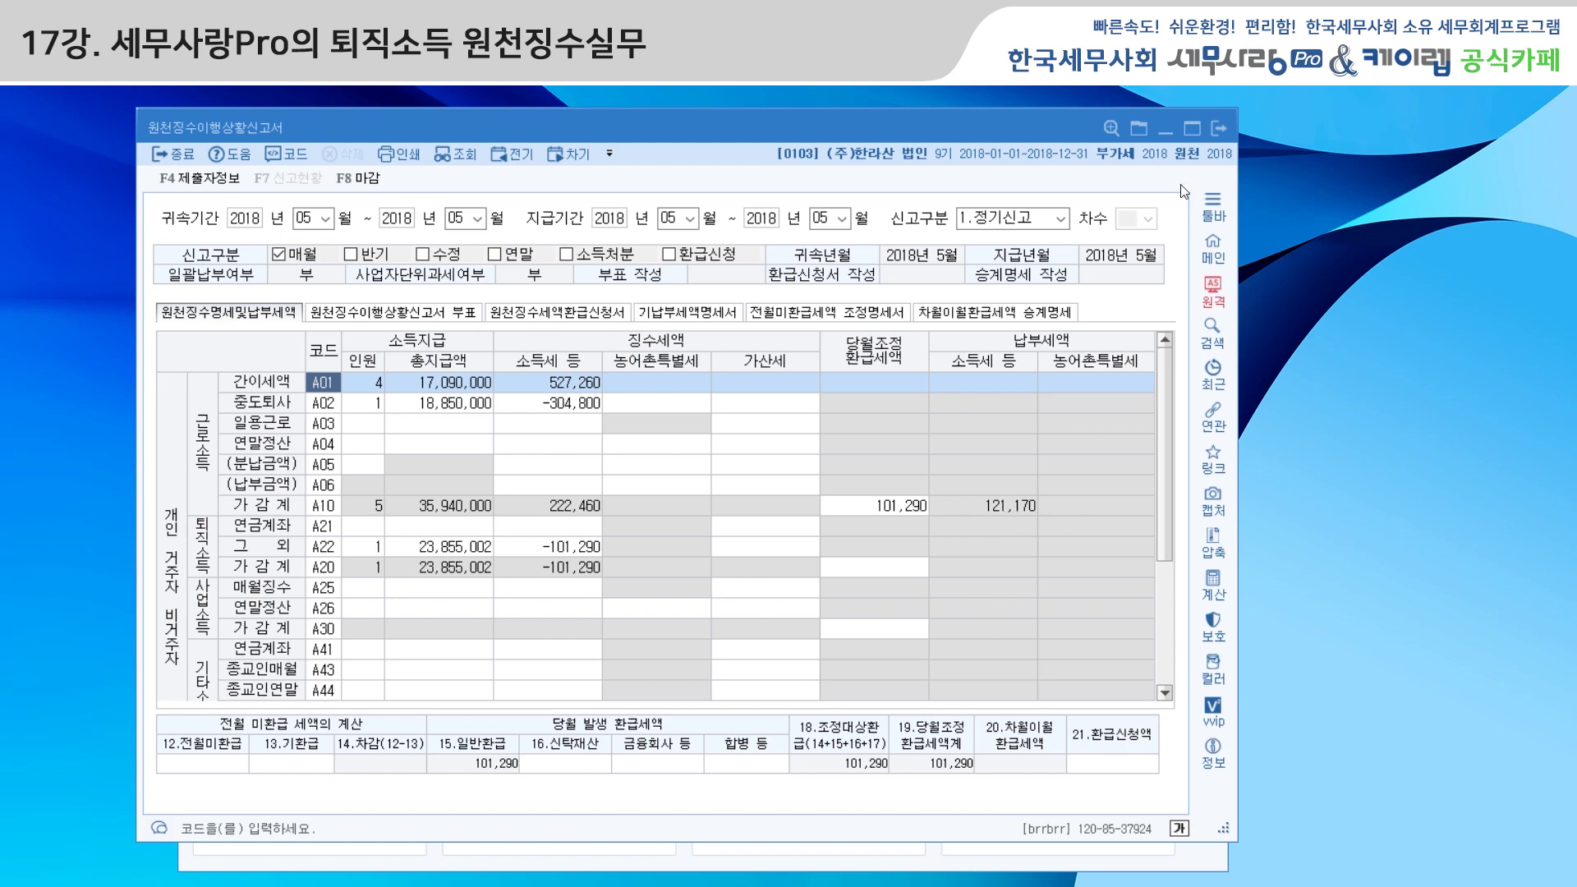
{"action": "left_click", "coordinate": [1219, 130]}
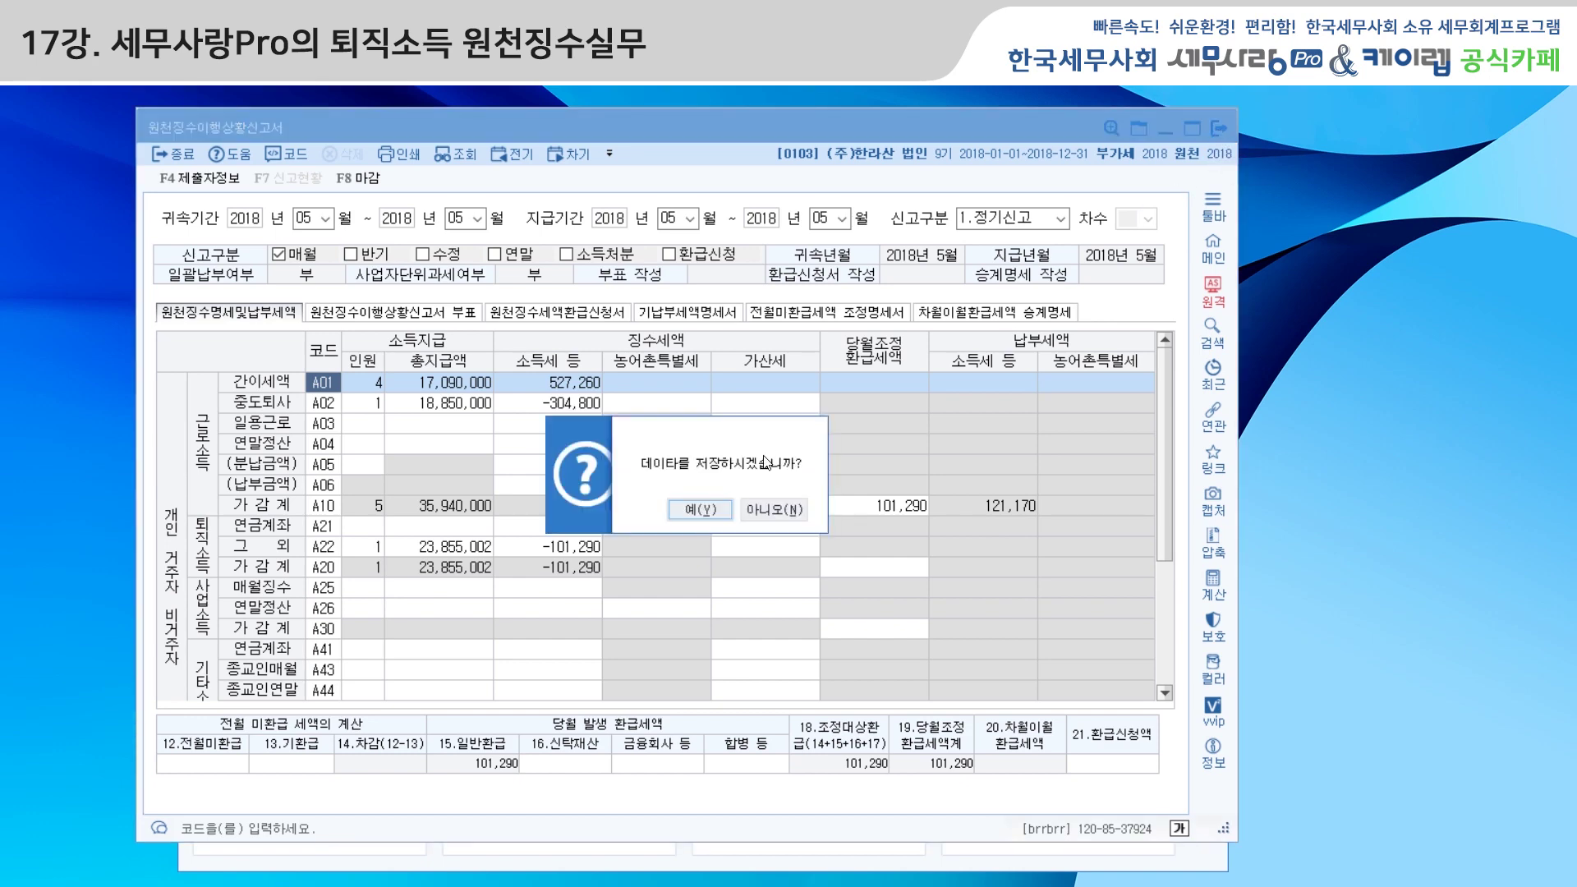
{"action": "left_click", "coordinate": [691, 511]}
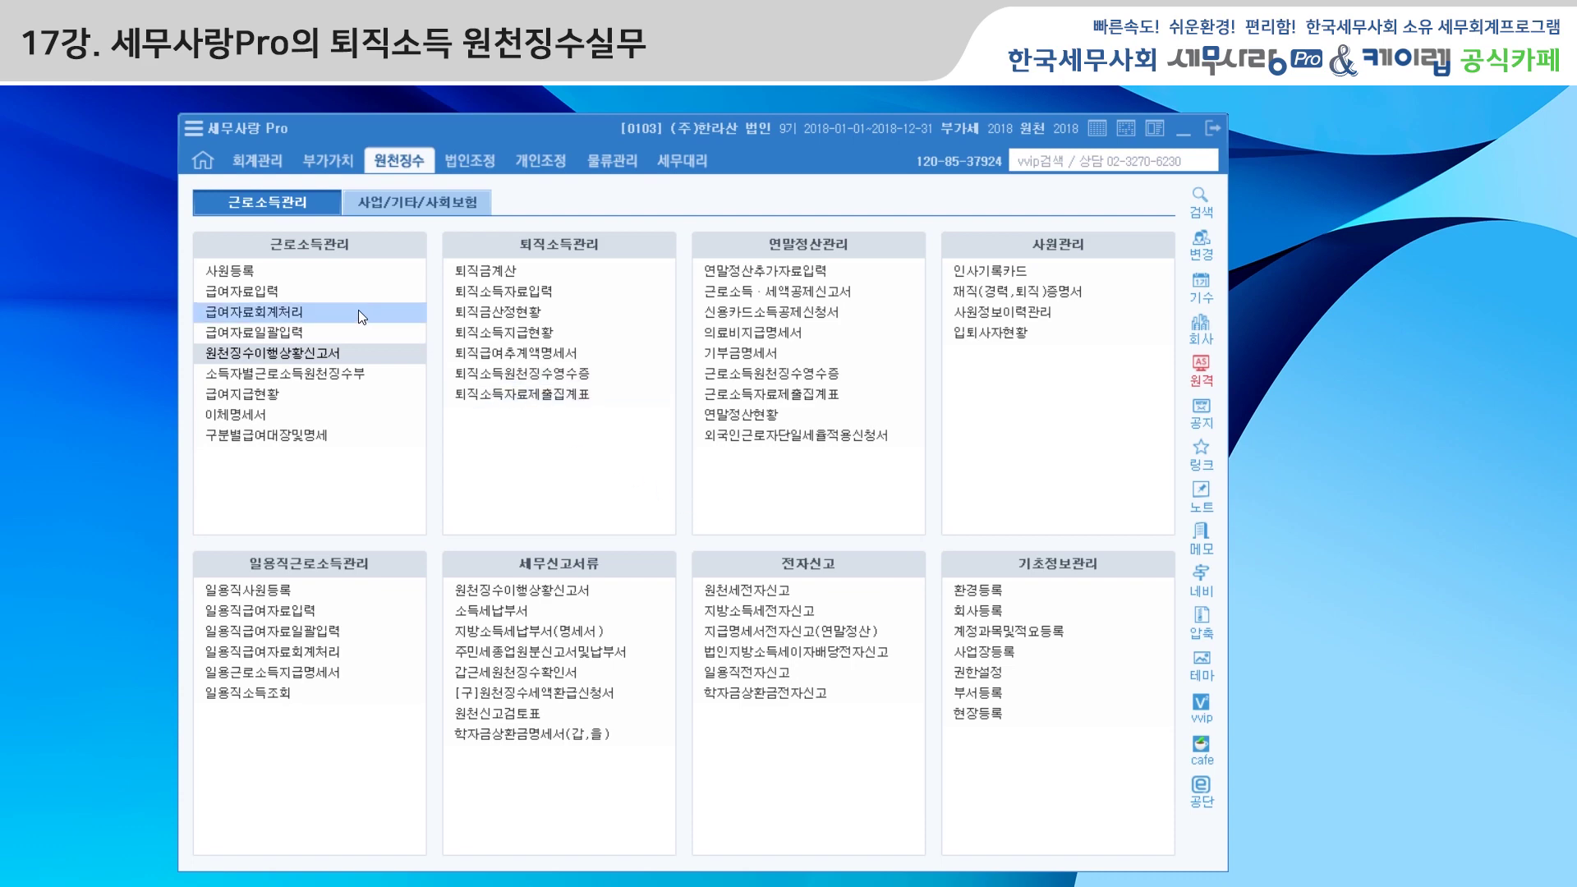
{"action": "left_click", "coordinate": [238, 271]}
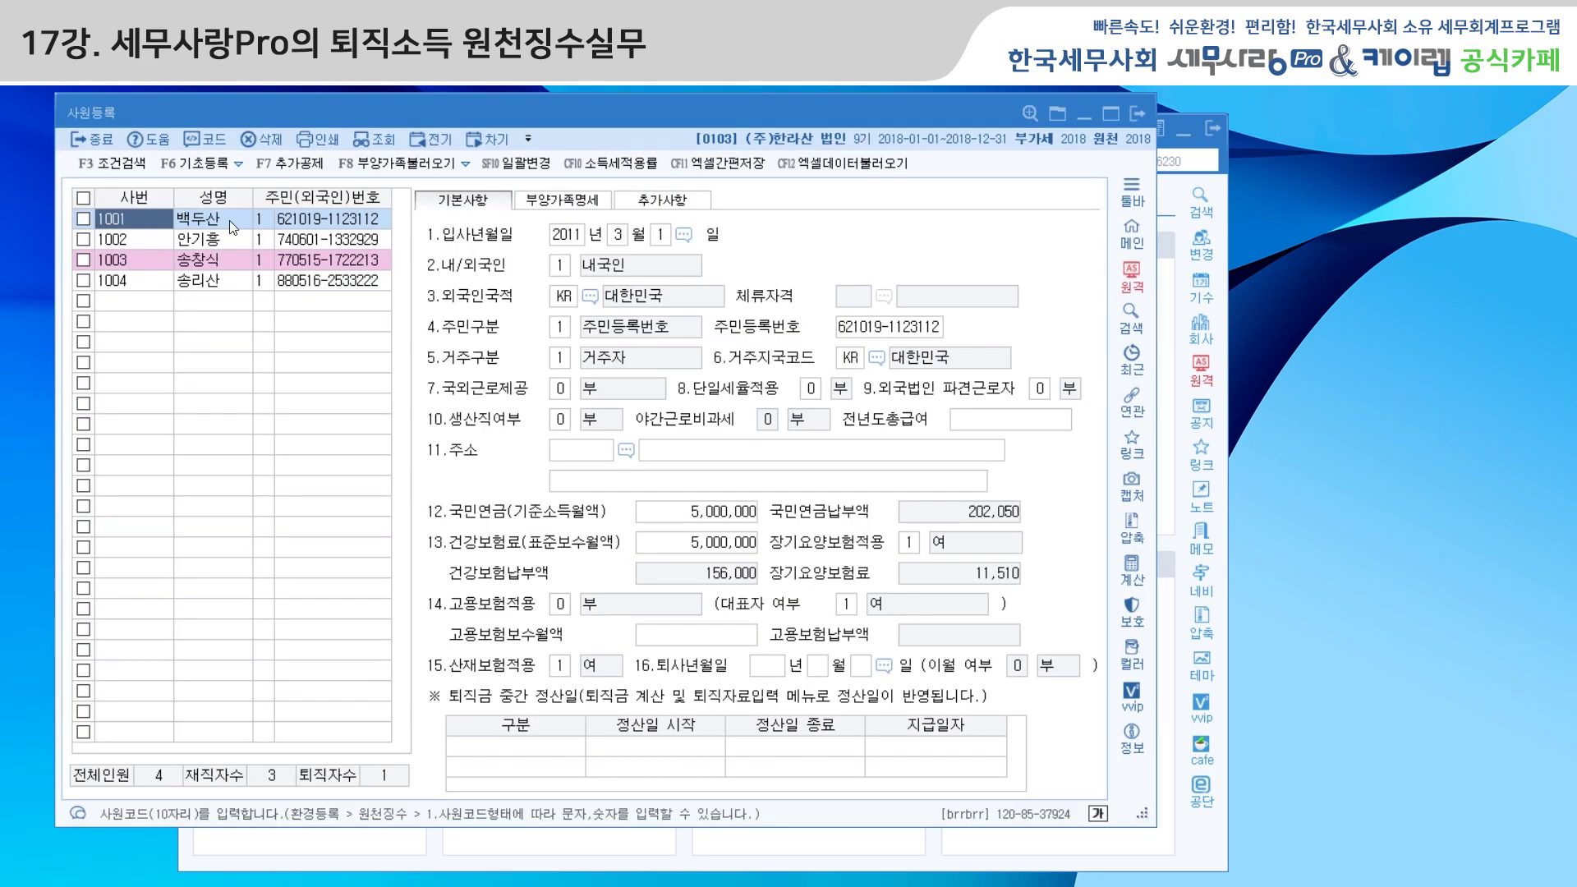
Enter 2018-12-31 as employee 1001's resignation date in 16.퇴사년월일
{"action": "left_click", "coordinate": [773, 670]}
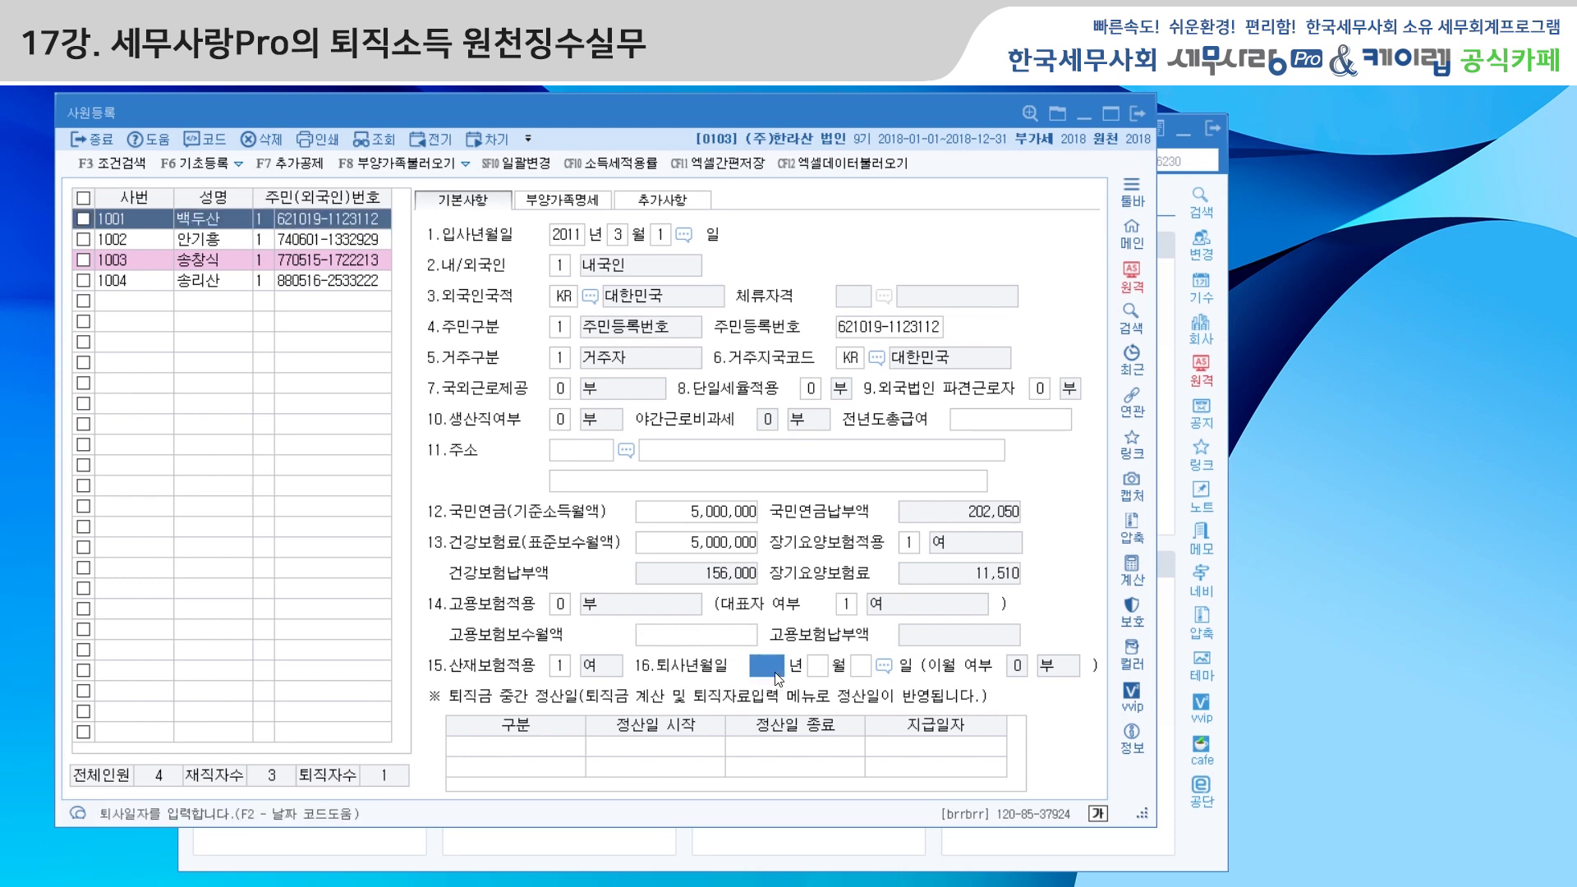
{"action": "type", "text": "2018 년 12 월 31"}
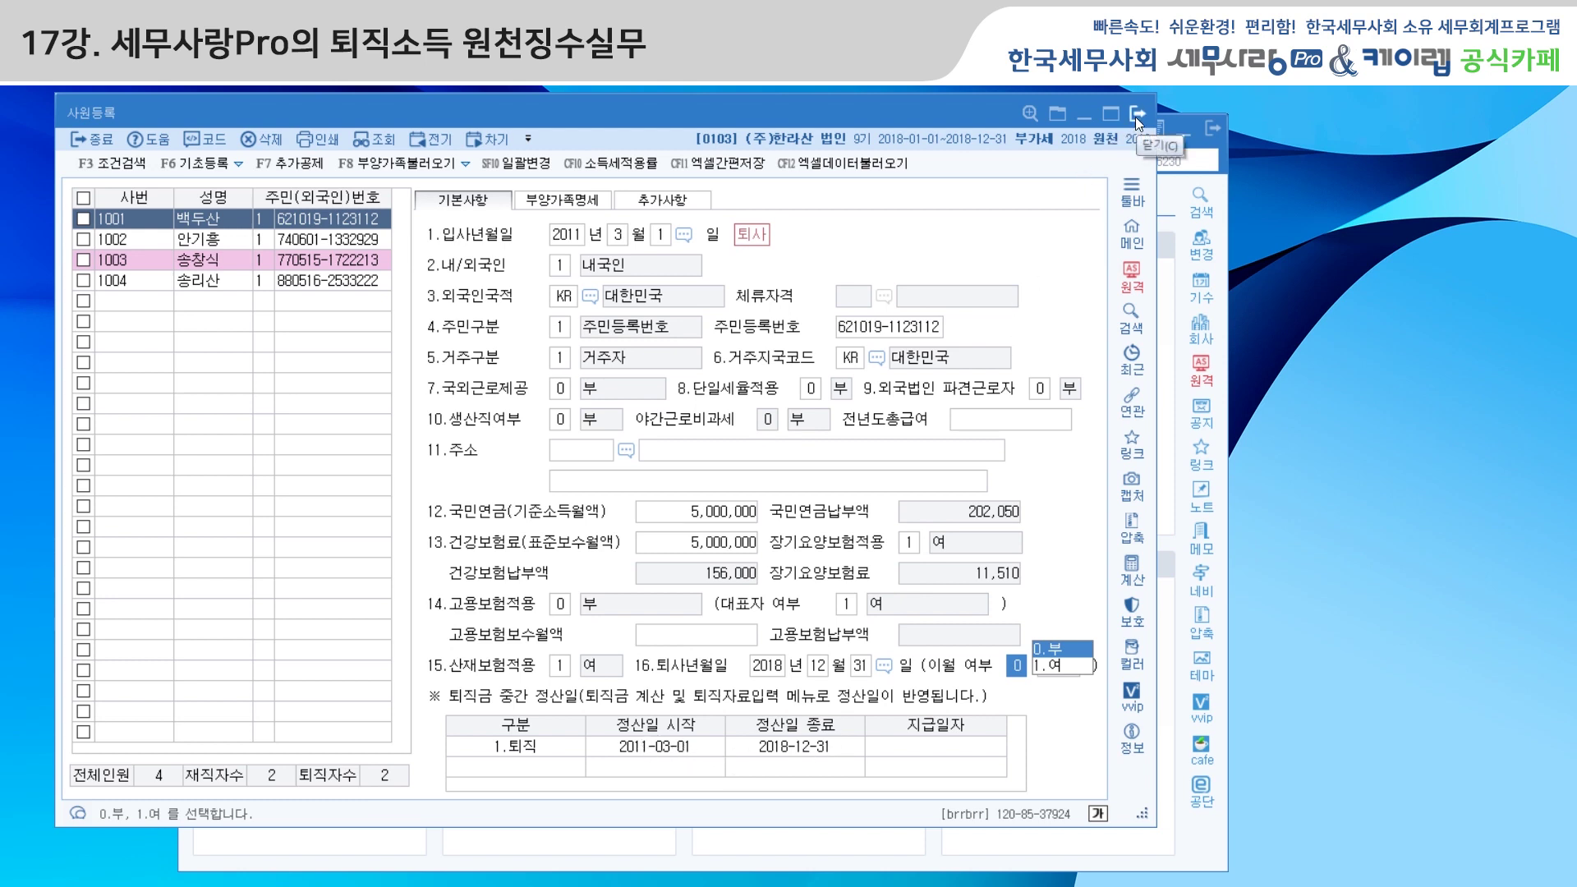
{"action": "left_click", "coordinate": [1135, 117]}
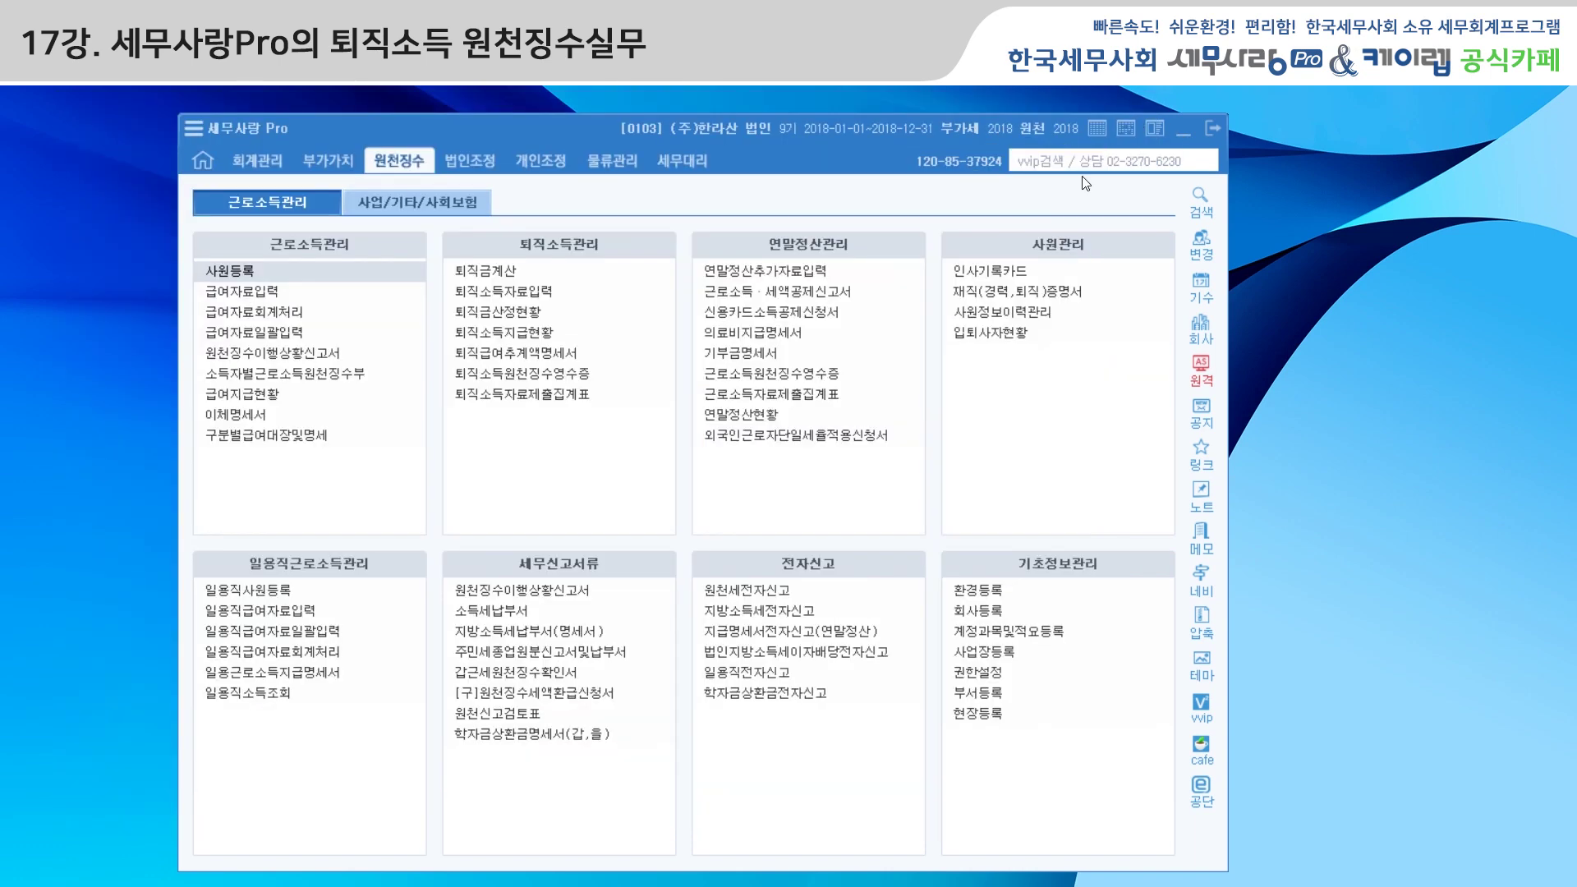
Calculate employee 1001's retirement pay by 5.노동부: 48,597,503 with 1,833,190 income tax
{"action": "left_click", "coordinate": [501, 272]}
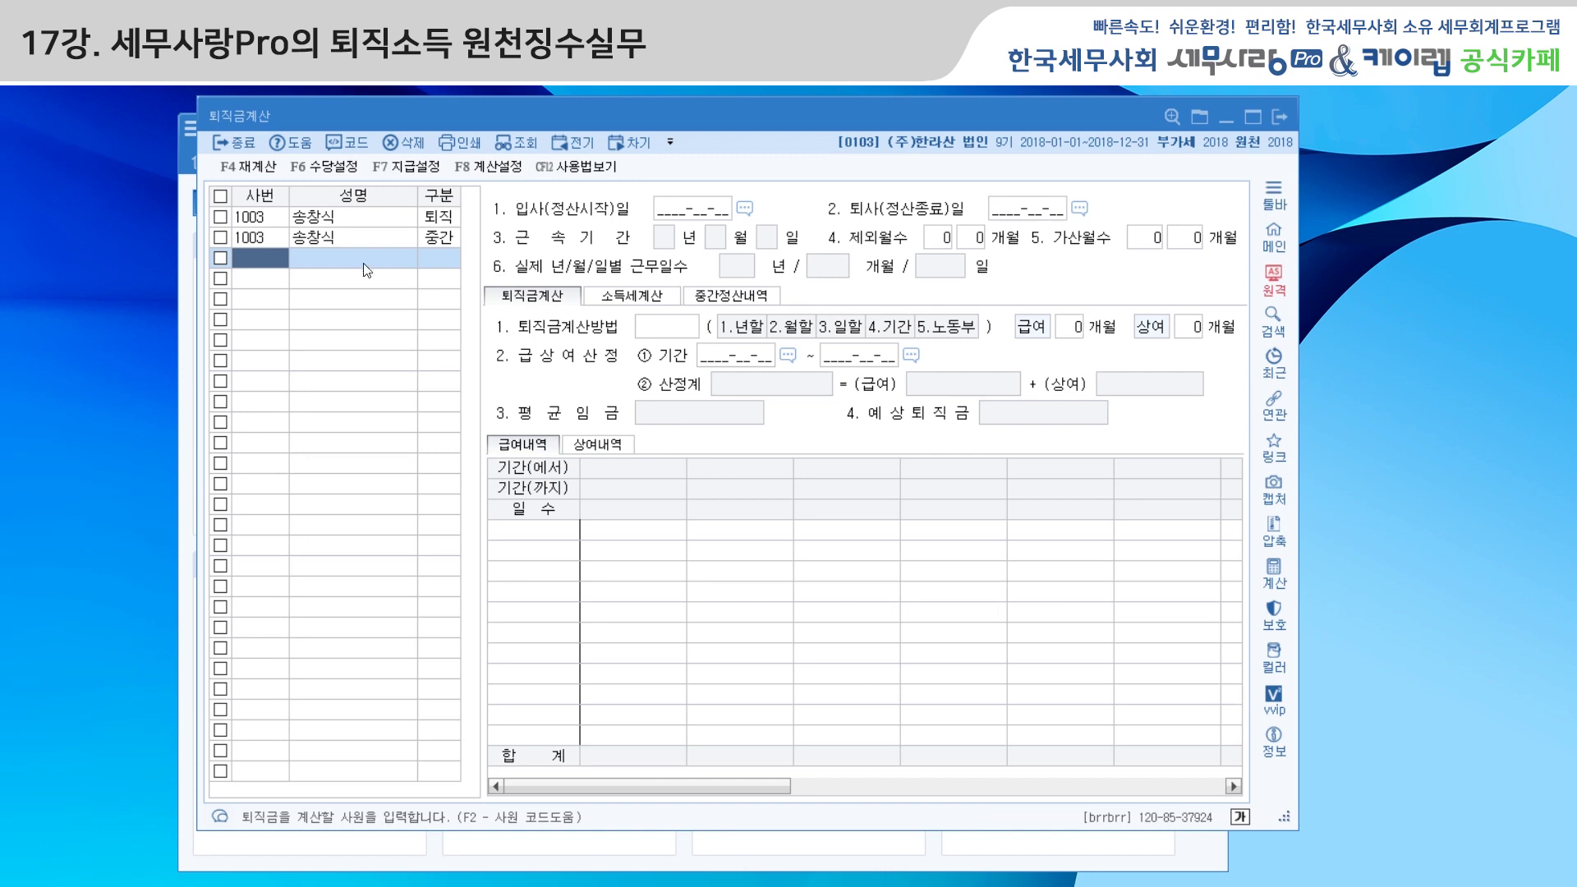
{"action": "left_click", "coordinate": [343, 144]}
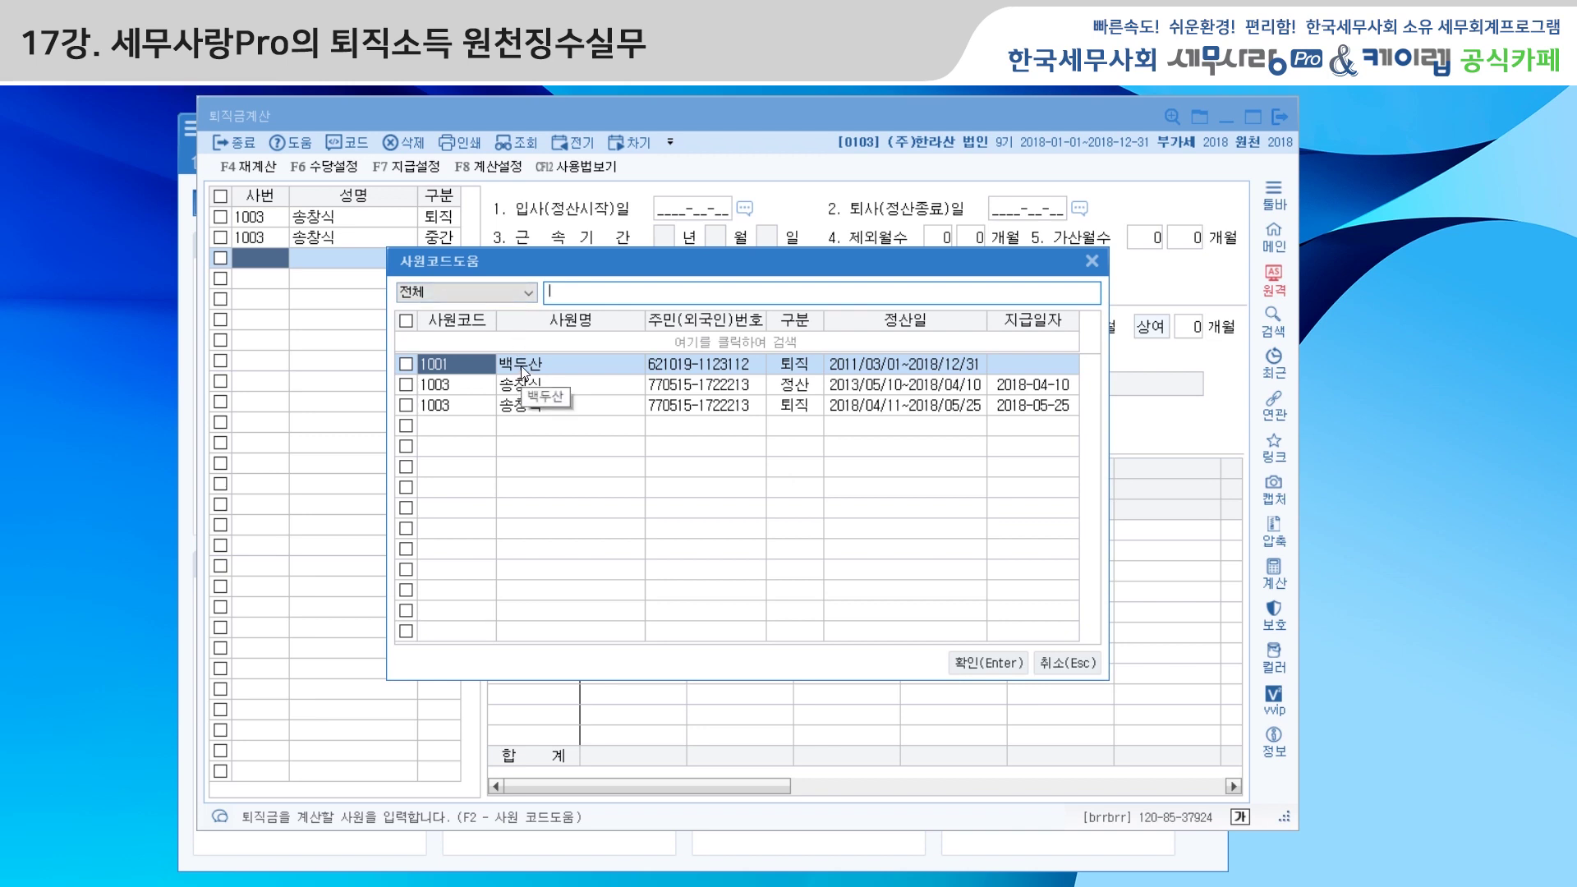
{"action": "left_click", "coordinate": [521, 365]}
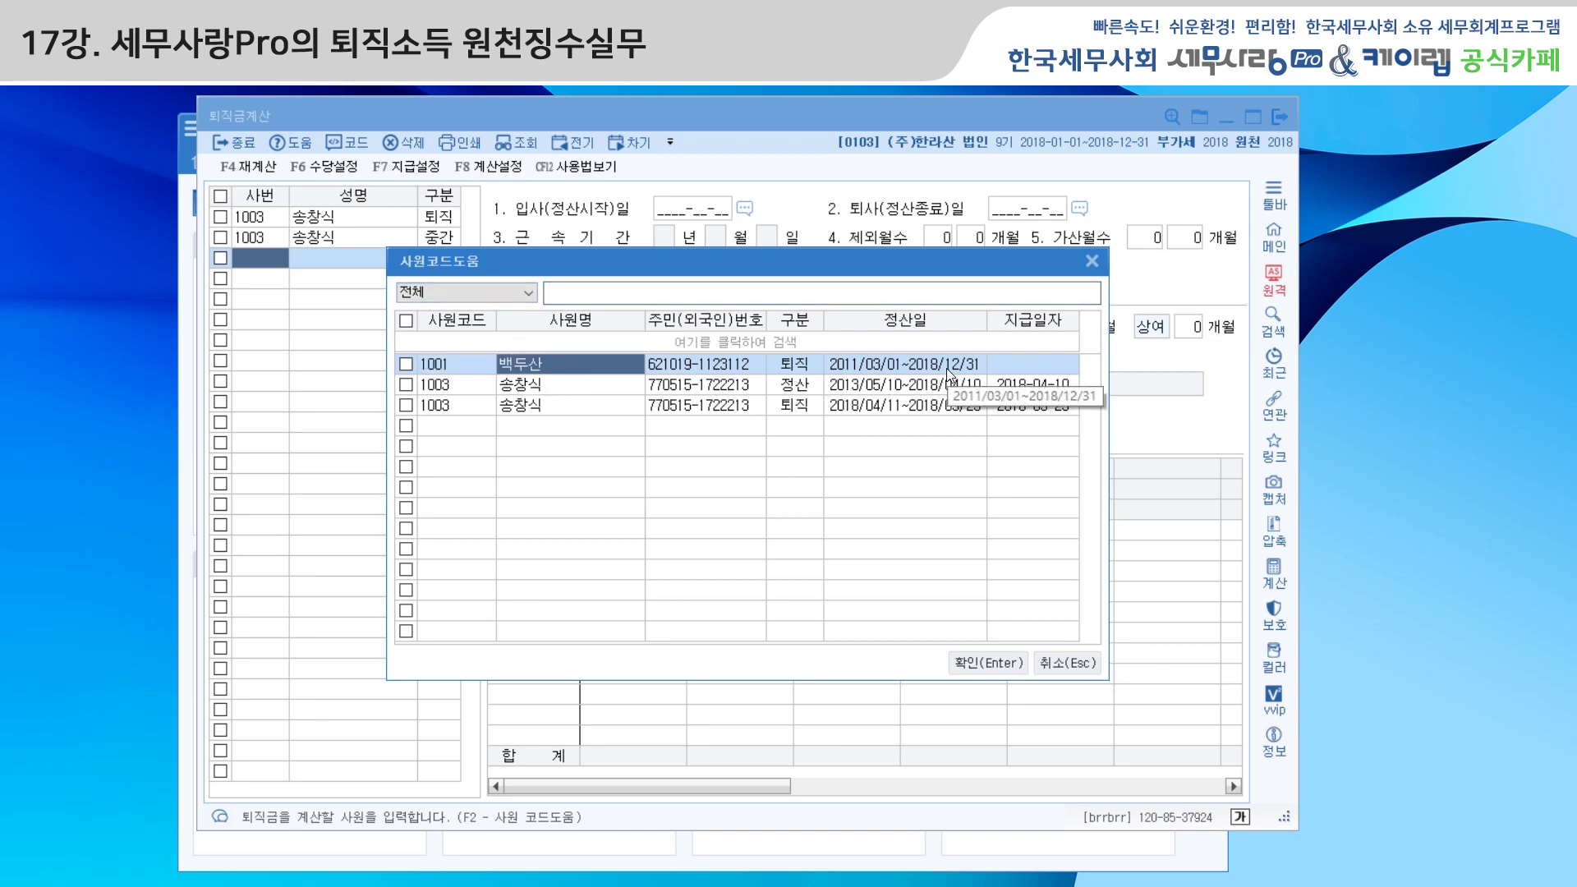
{"action": "left_click", "coordinate": [988, 663]}
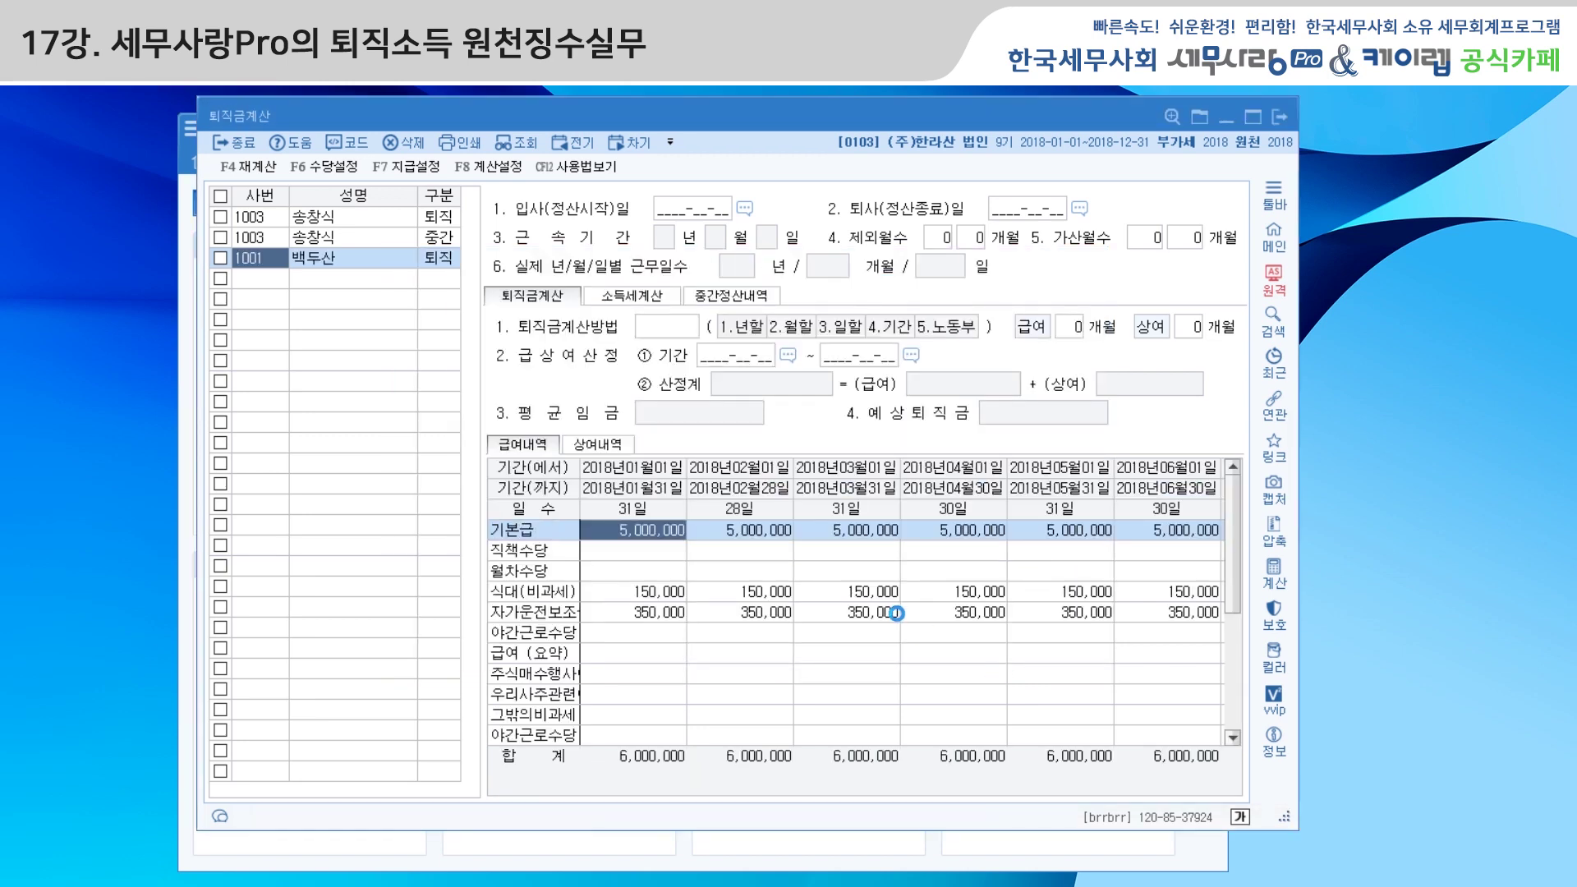
{"action": "left_click", "coordinate": [949, 327]}
{"action": "left_click", "coordinate": [885, 327]}
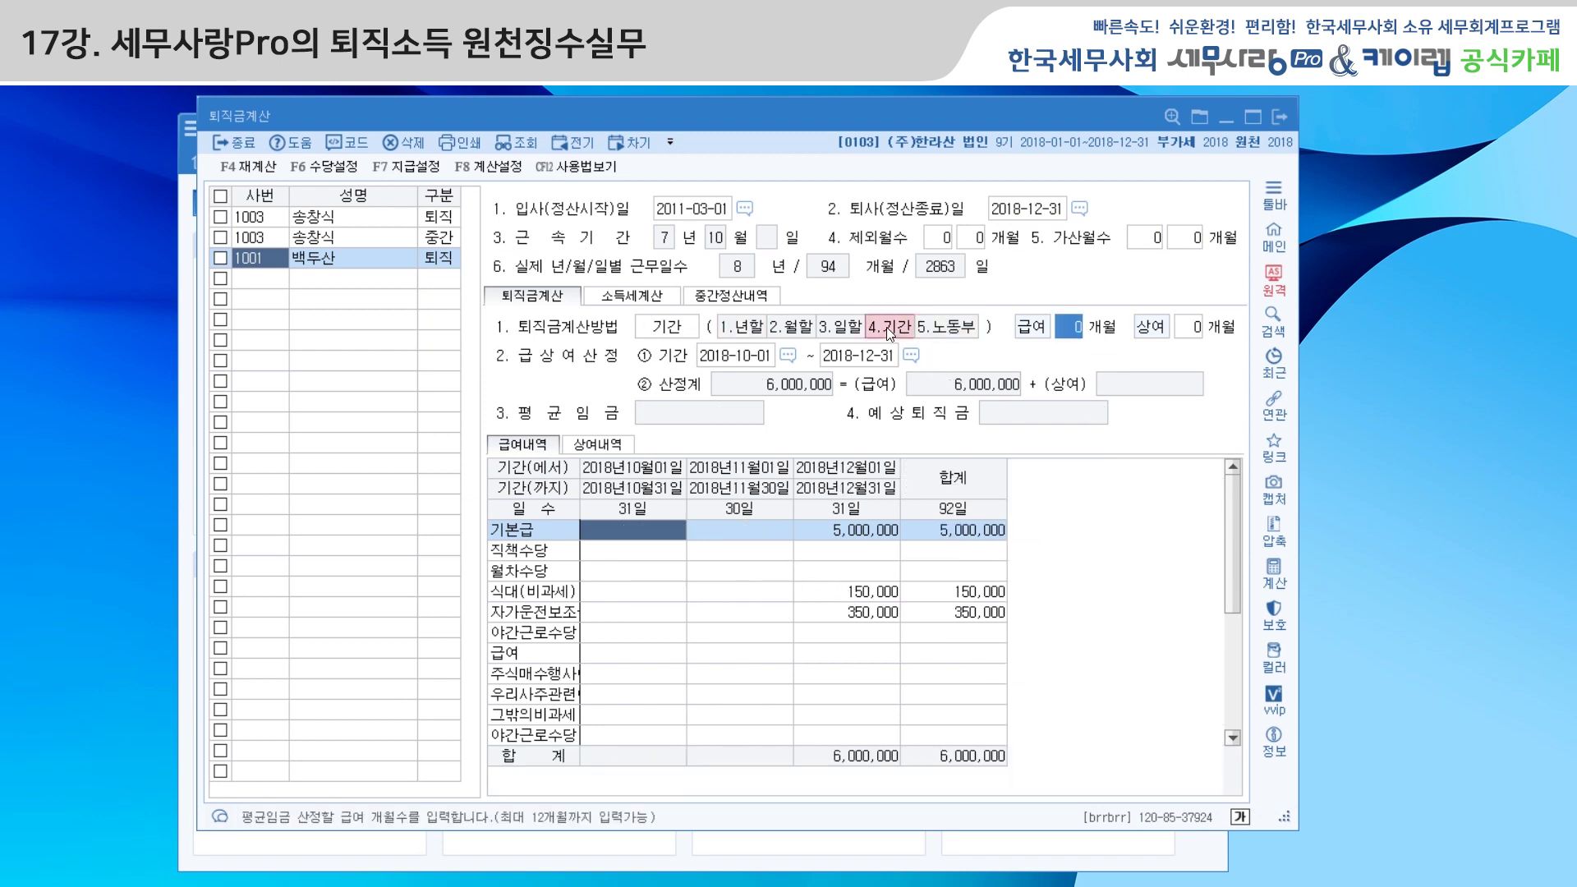
{"action": "left_click", "coordinate": [840, 327]}
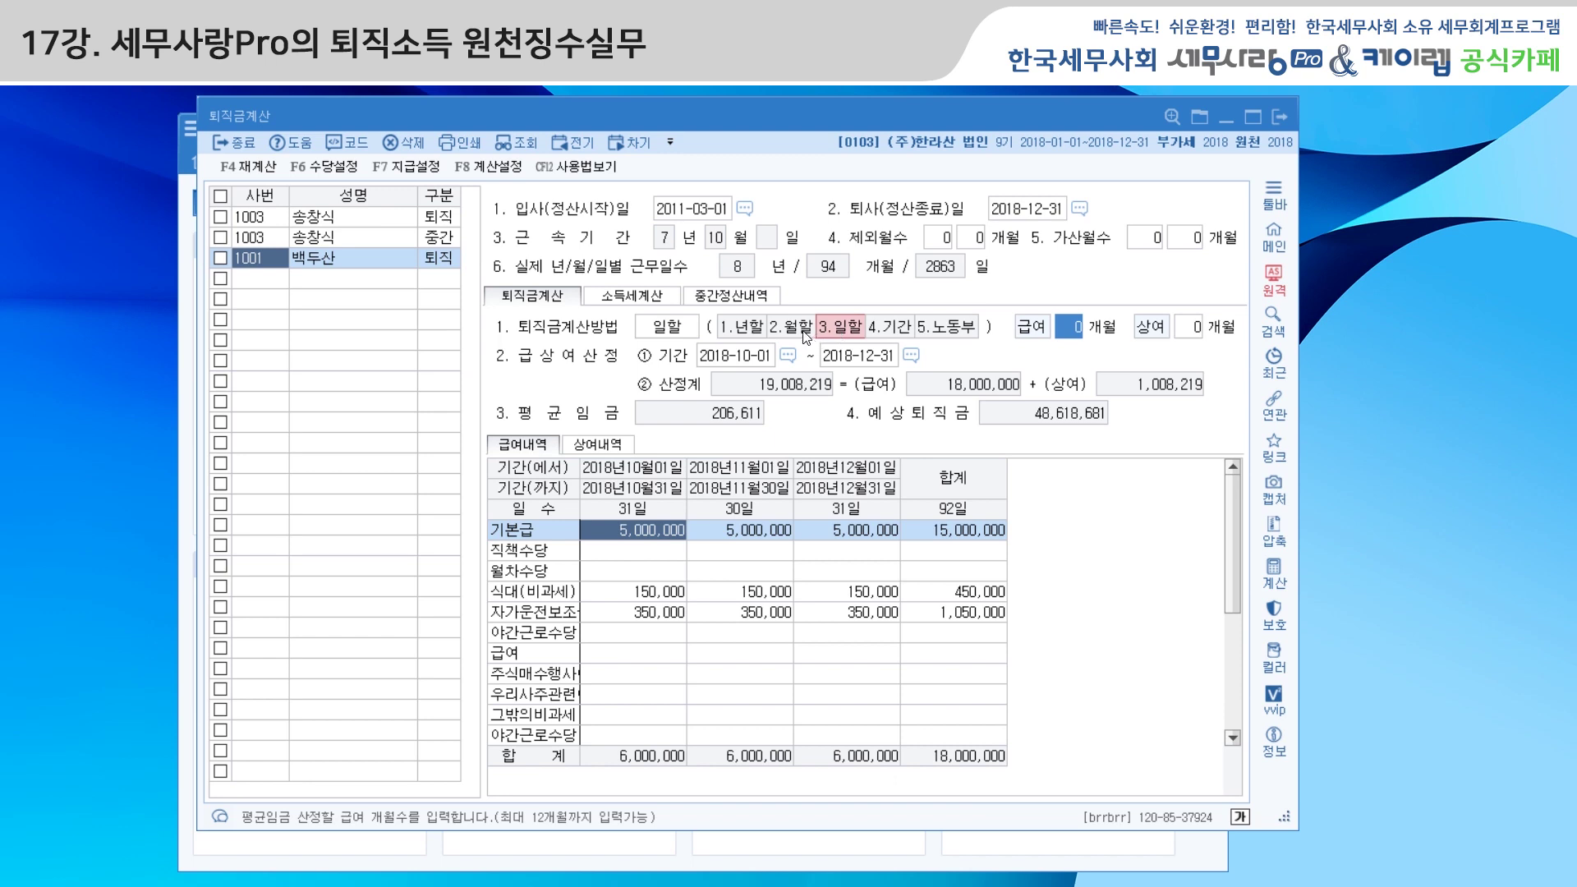
{"action": "left_click", "coordinate": [944, 328]}
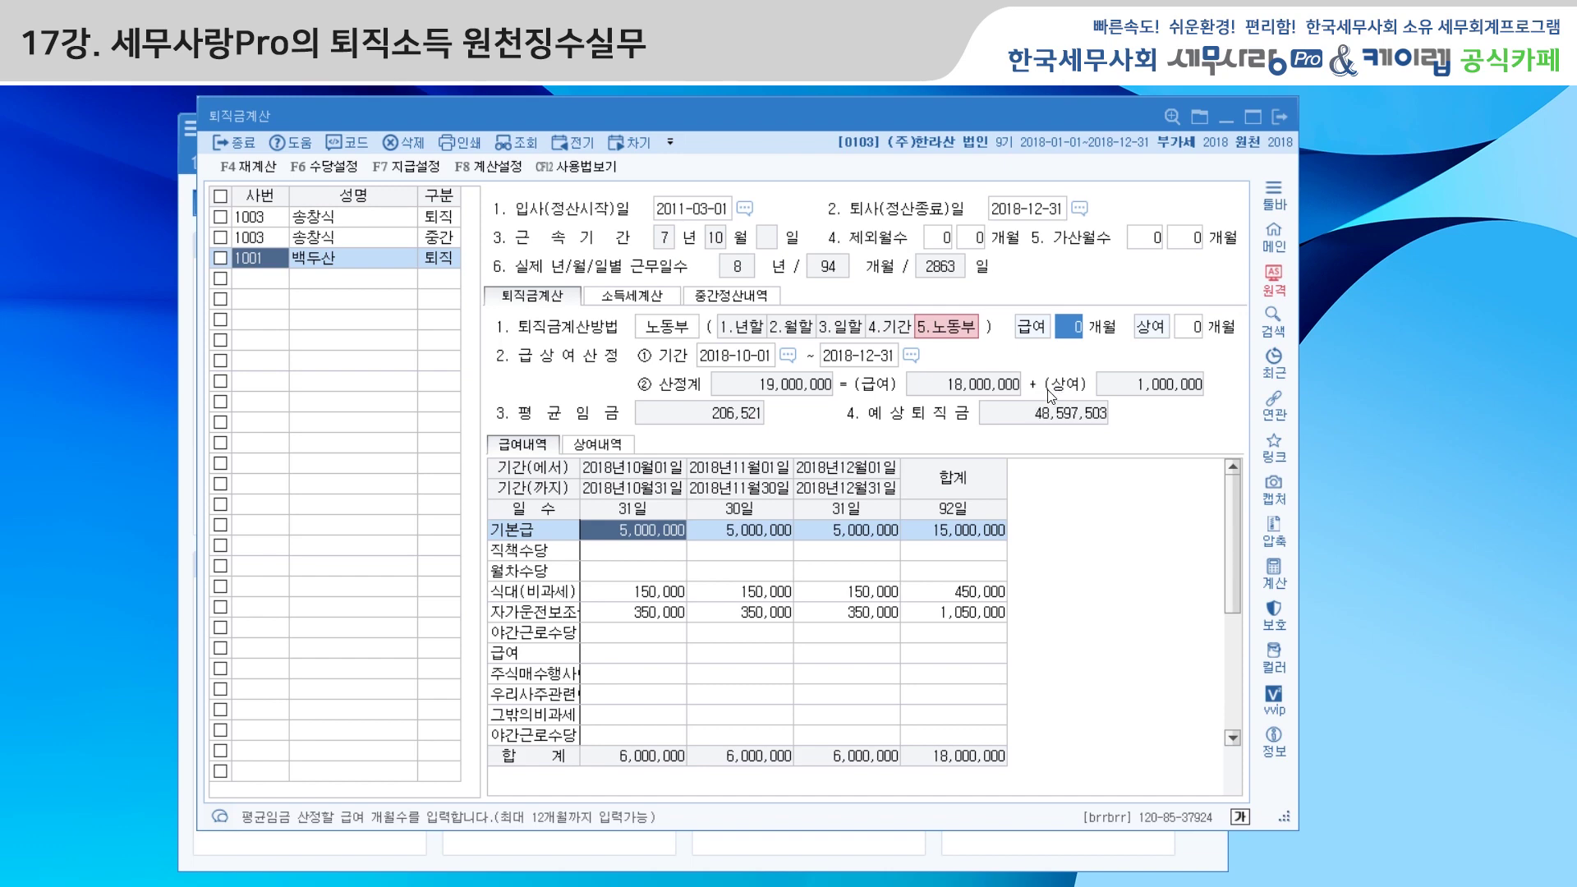
{"action": "left_click", "coordinate": [651, 302]}
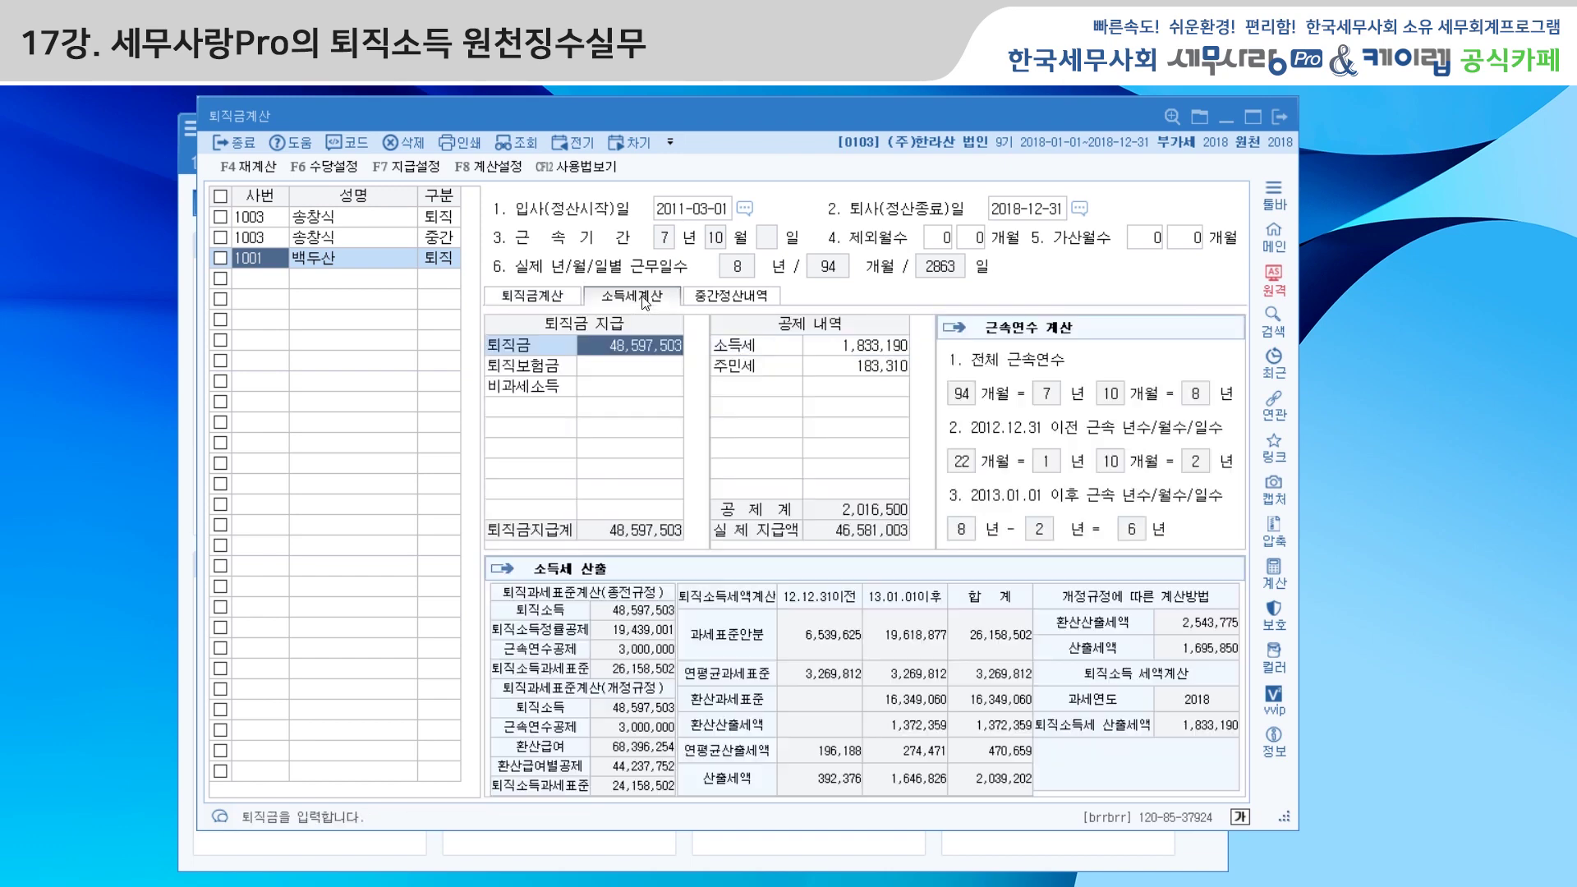
{"action": "left_click", "coordinate": [730, 298]}
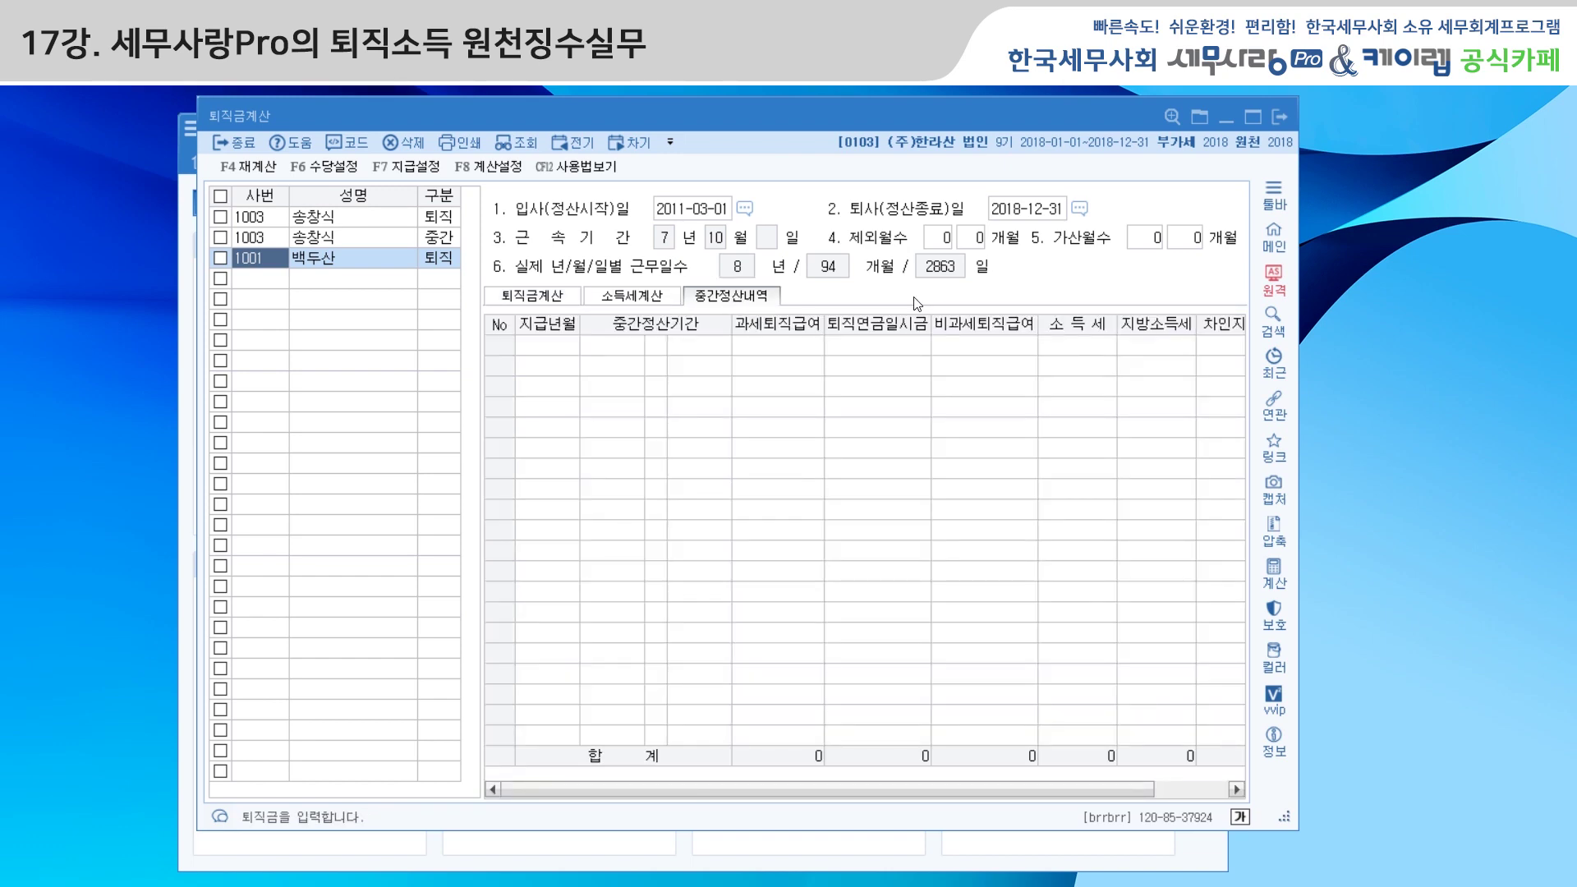
{"action": "left_click", "coordinate": [1284, 120]}
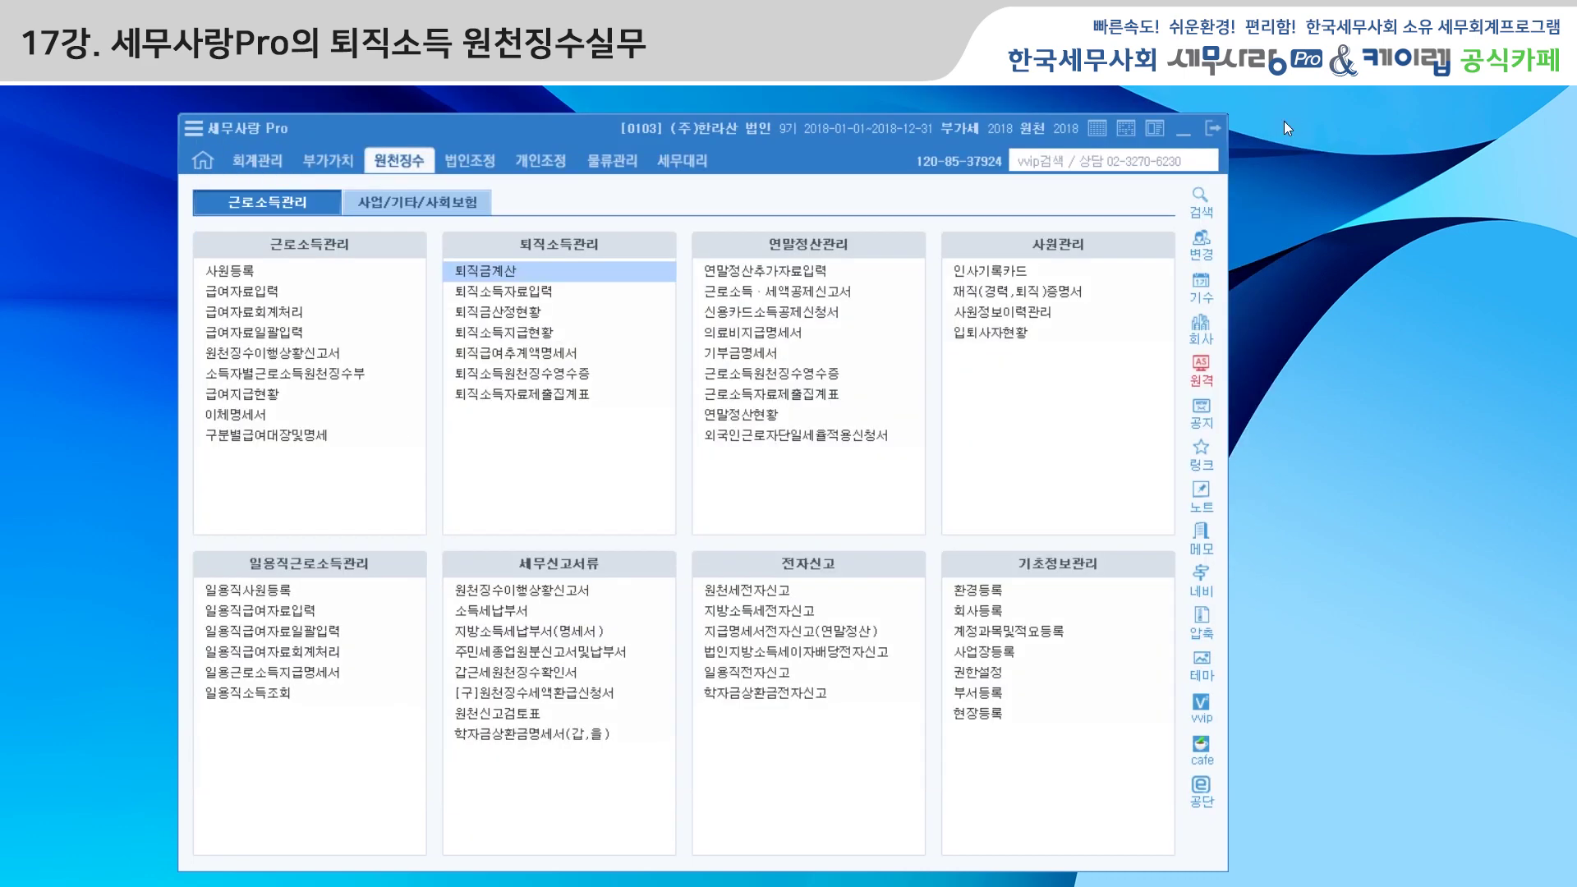
Load employee 1001's retirement calculation (48,597,503) into the December 2018 retirement income entry
{"action": "left_click", "coordinate": [553, 292]}
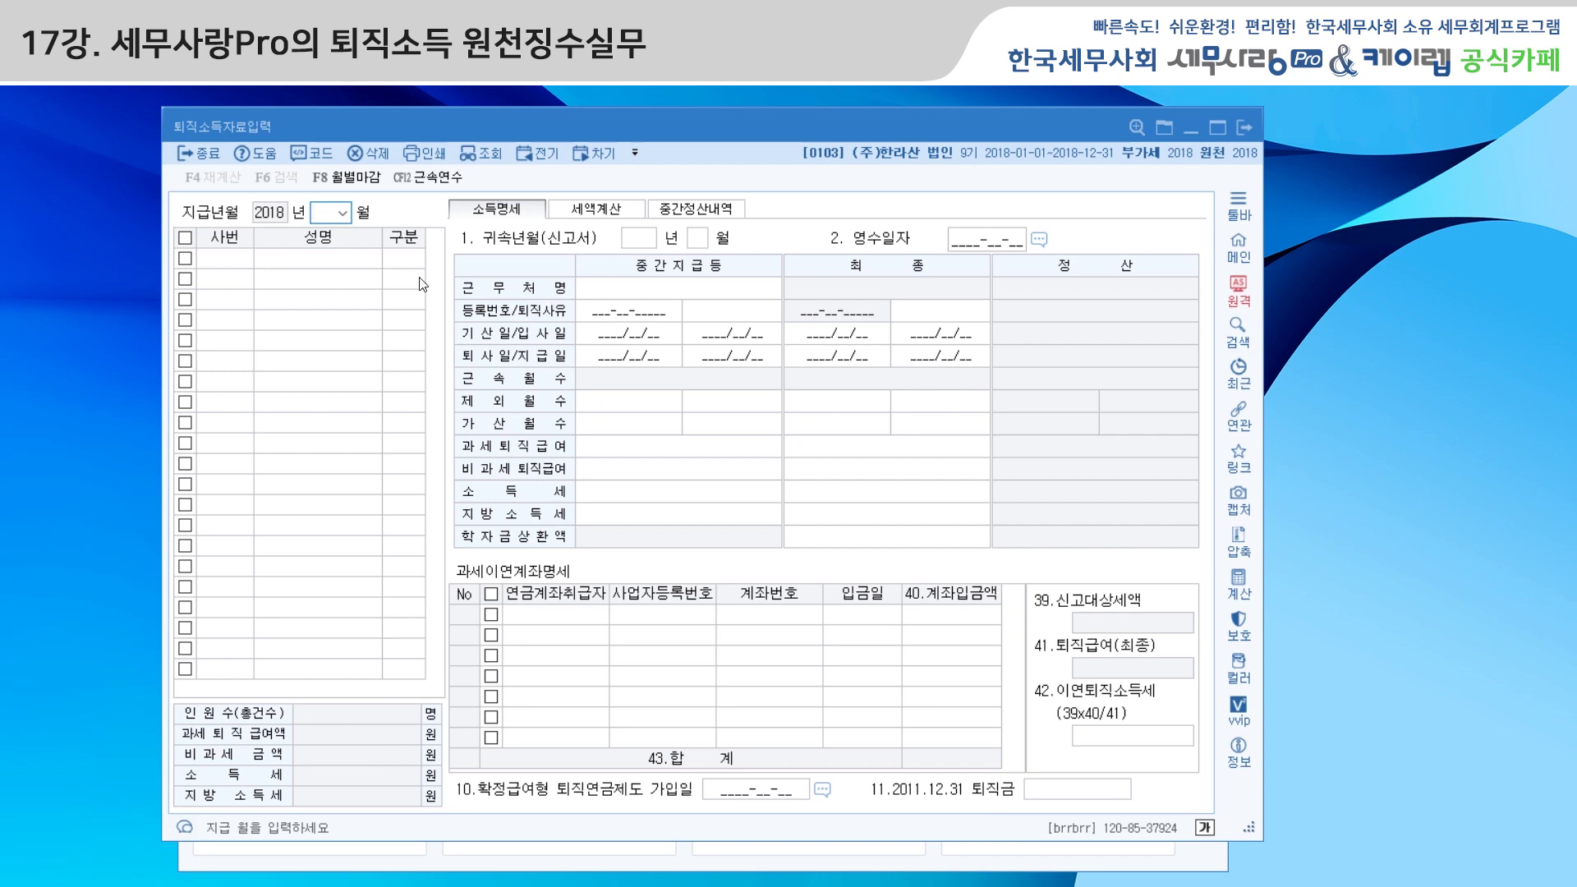
{"action": "type", "text": "12"}
{"action": "key", "text": "Return"}
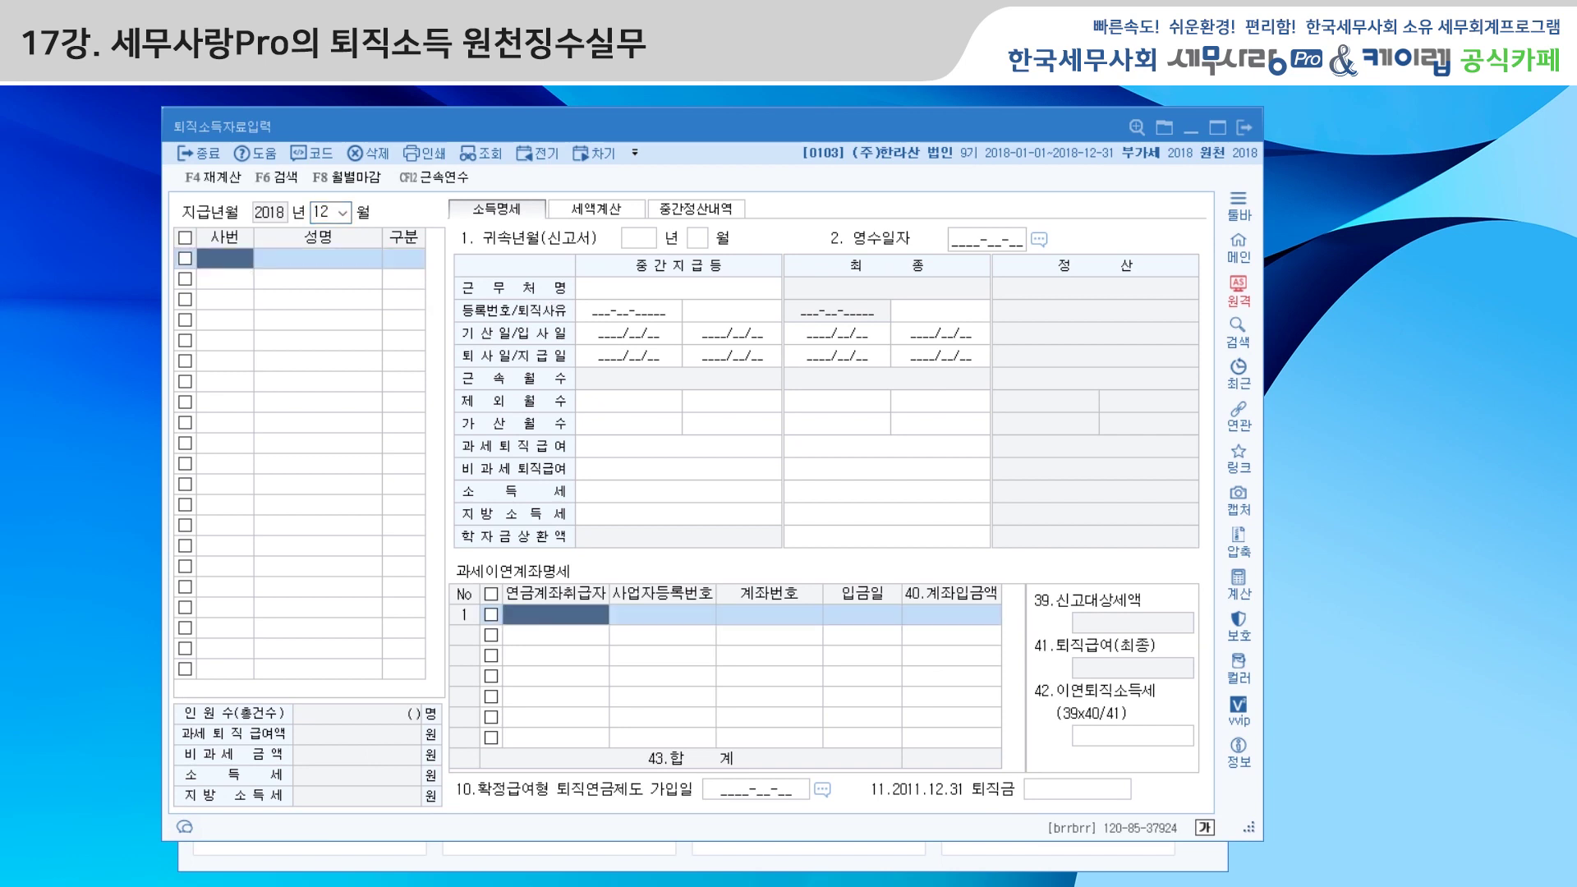
{"action": "left_click", "coordinate": [316, 153]}
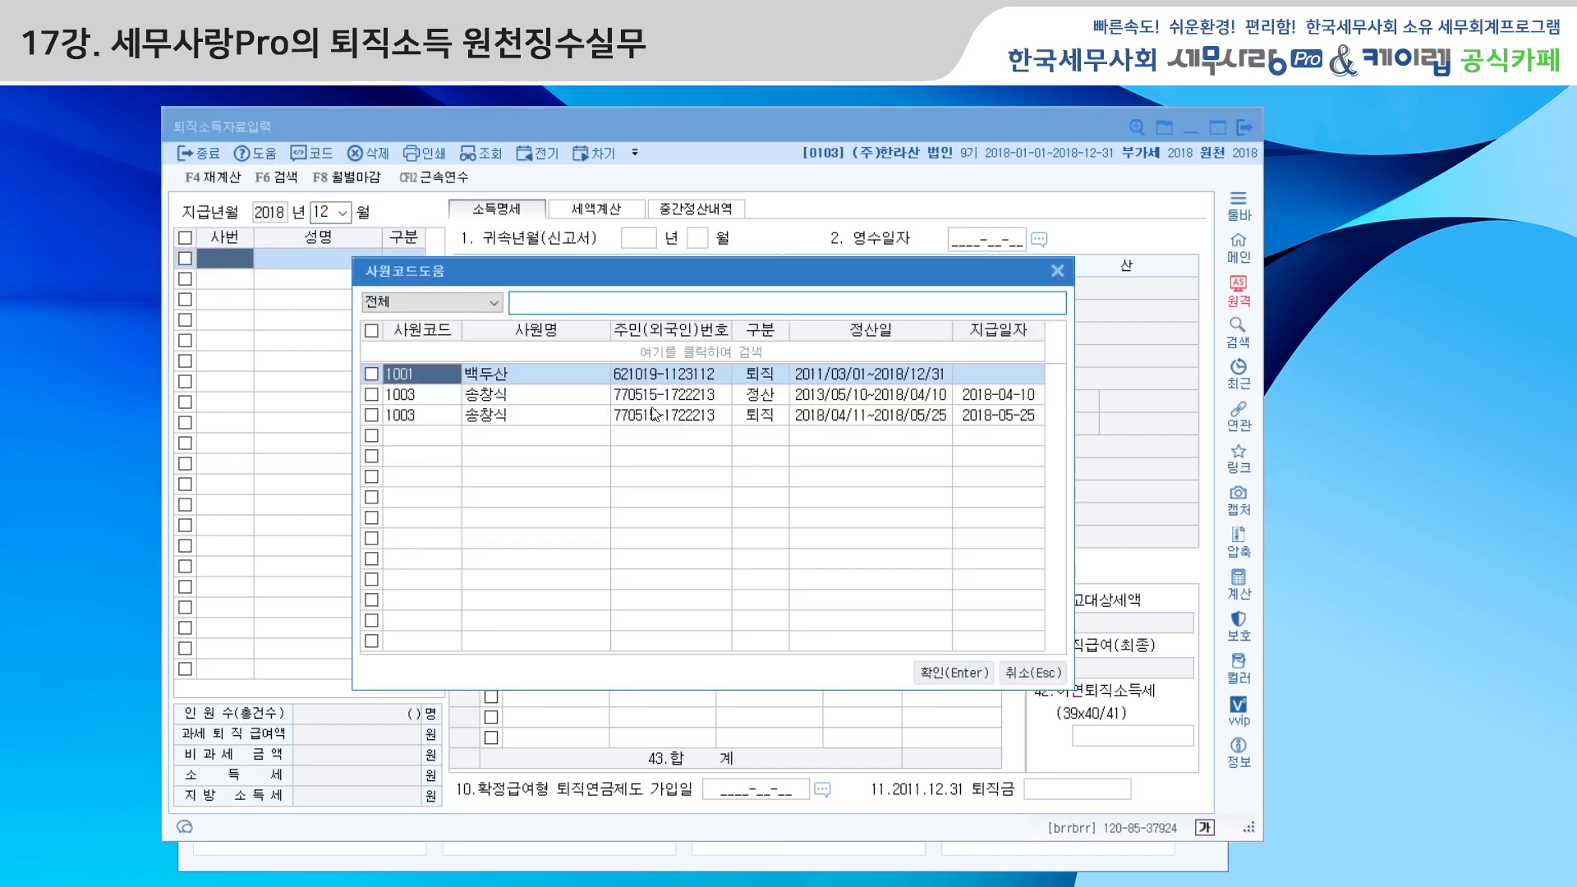
{"action": "left_click", "coordinate": [940, 674]}
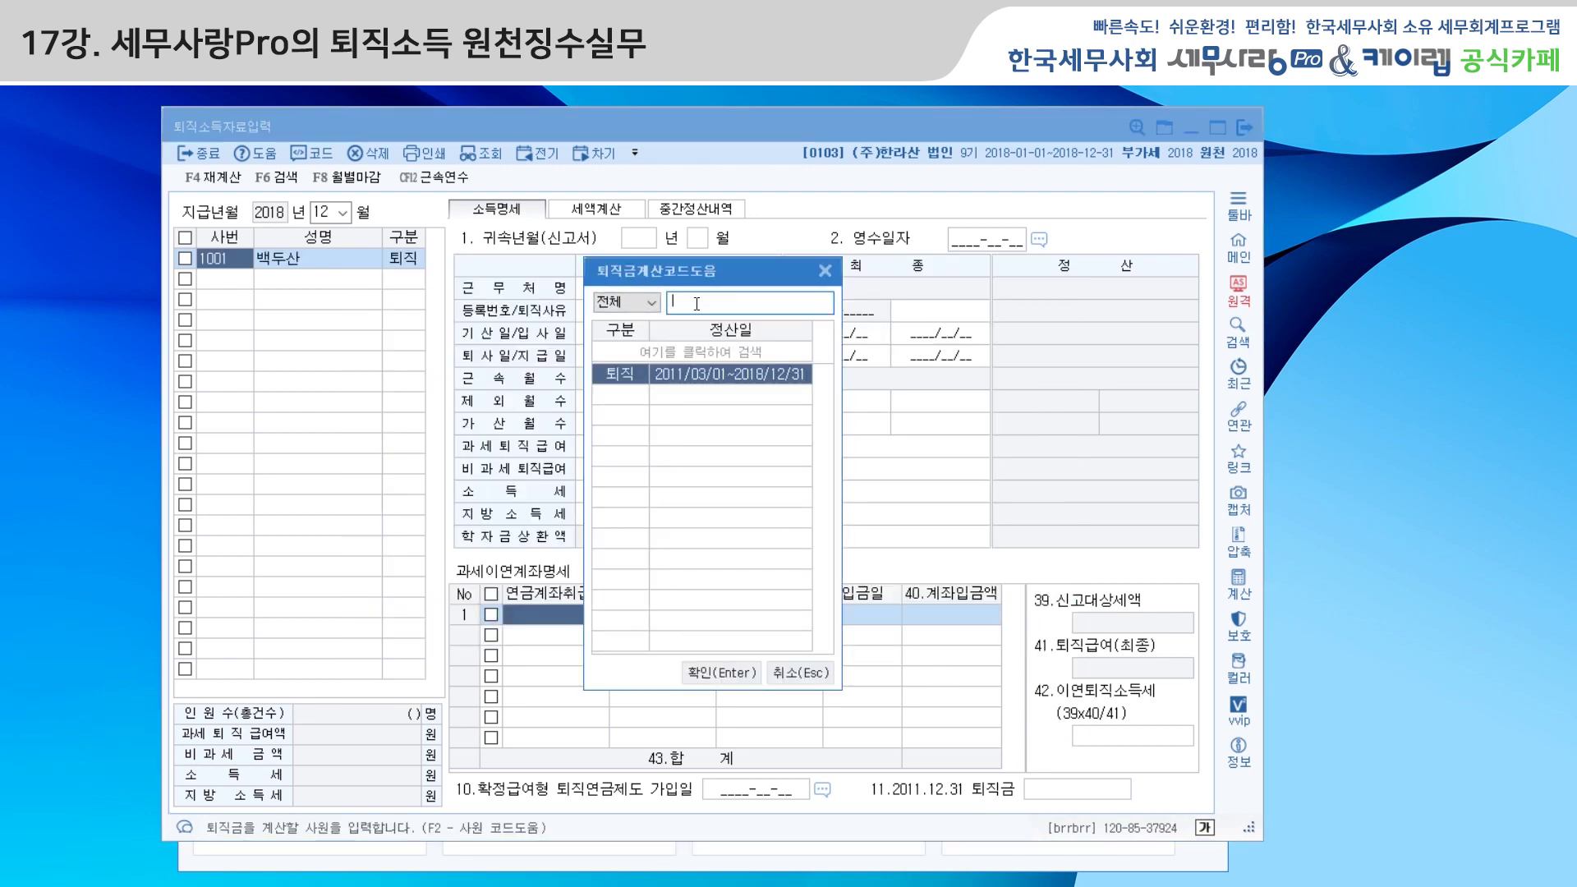
{"action": "left_click", "coordinate": [718, 674]}
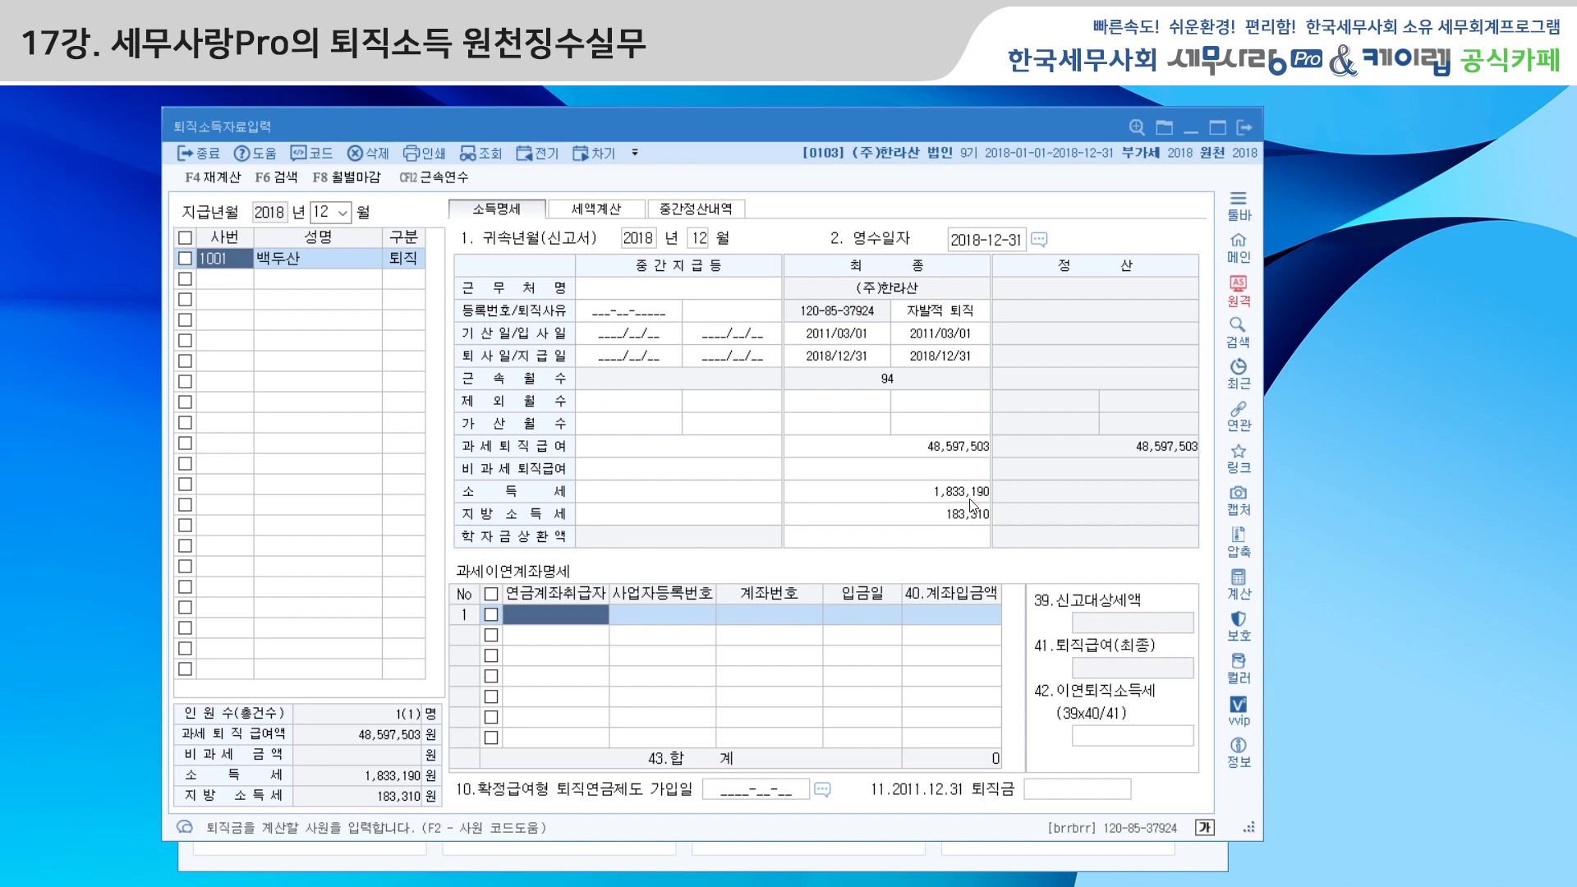
Set the retirement reason to 4.임원퇴직
{"action": "left_click", "coordinate": [957, 316]}
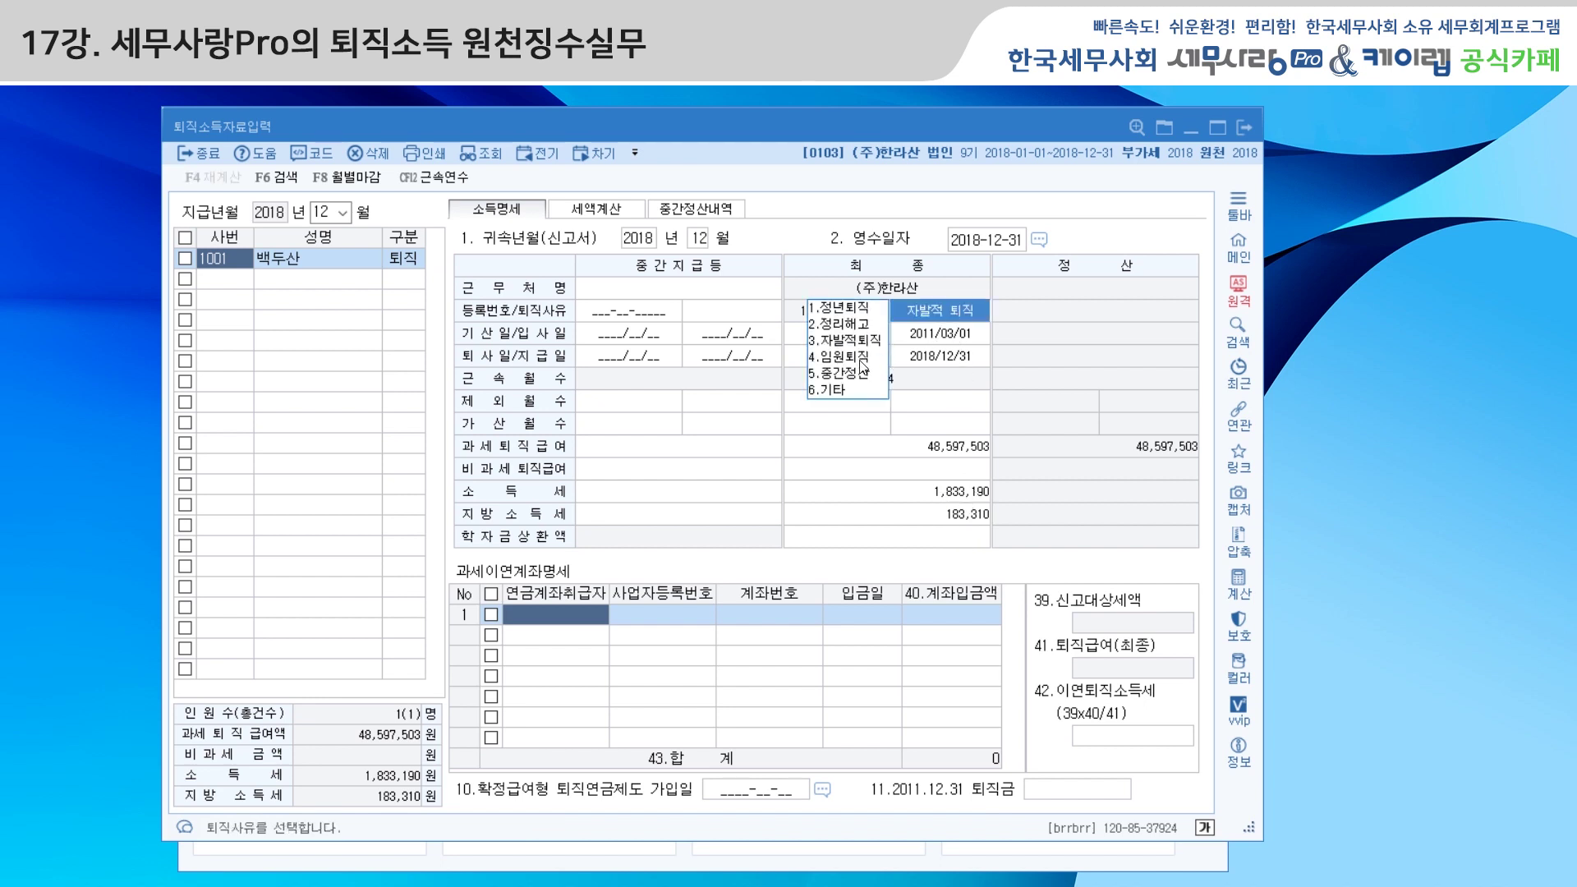
{"action": "left_click", "coordinate": [860, 357]}
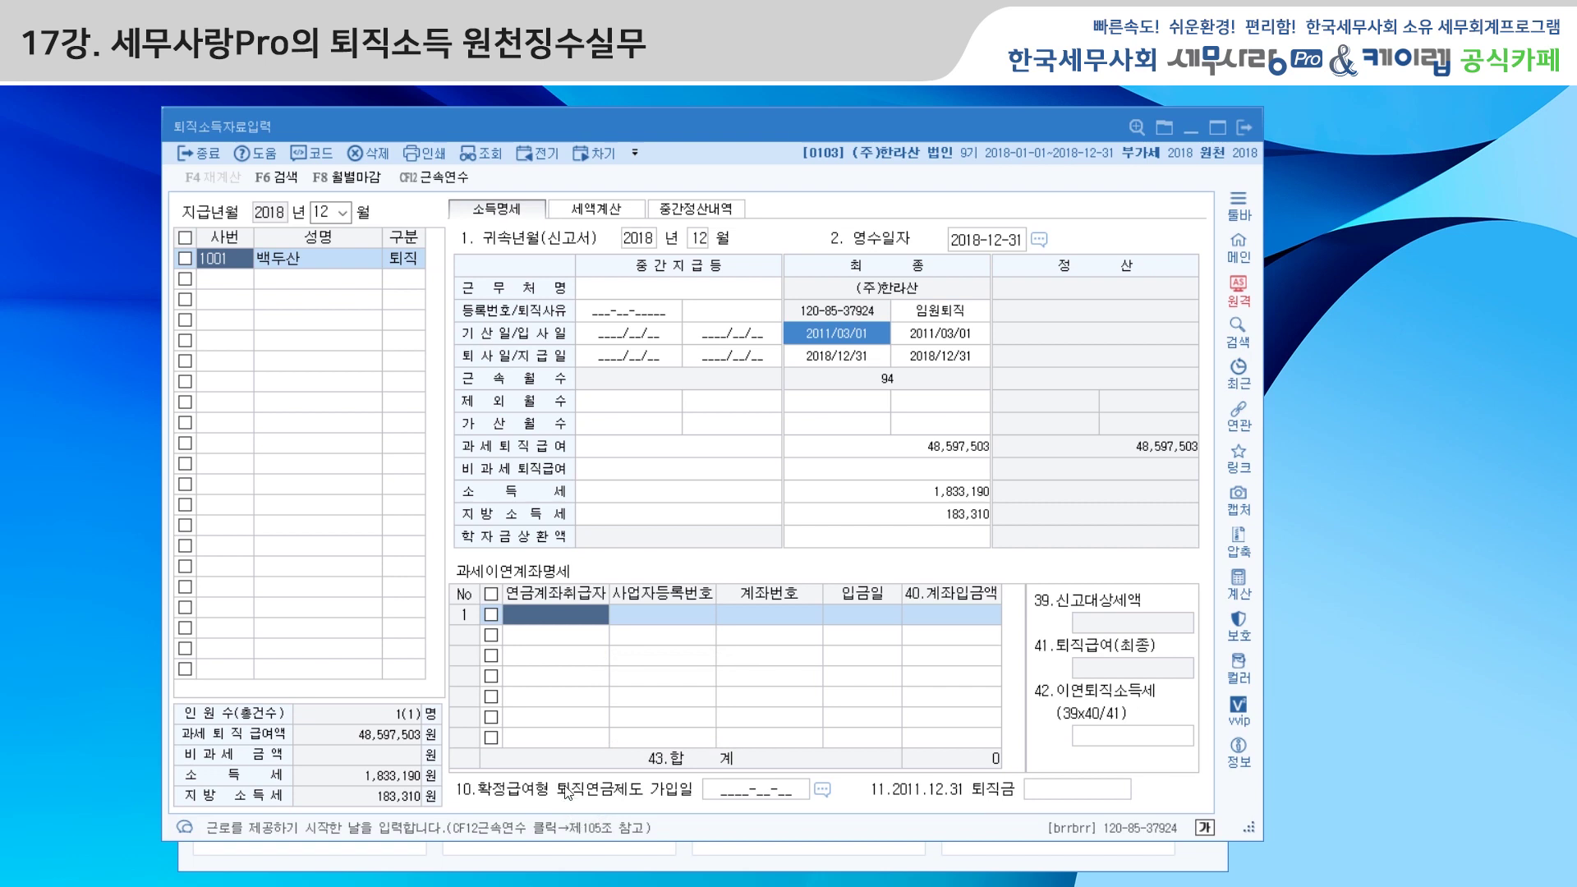
{"action": "key", "text": "Return"}
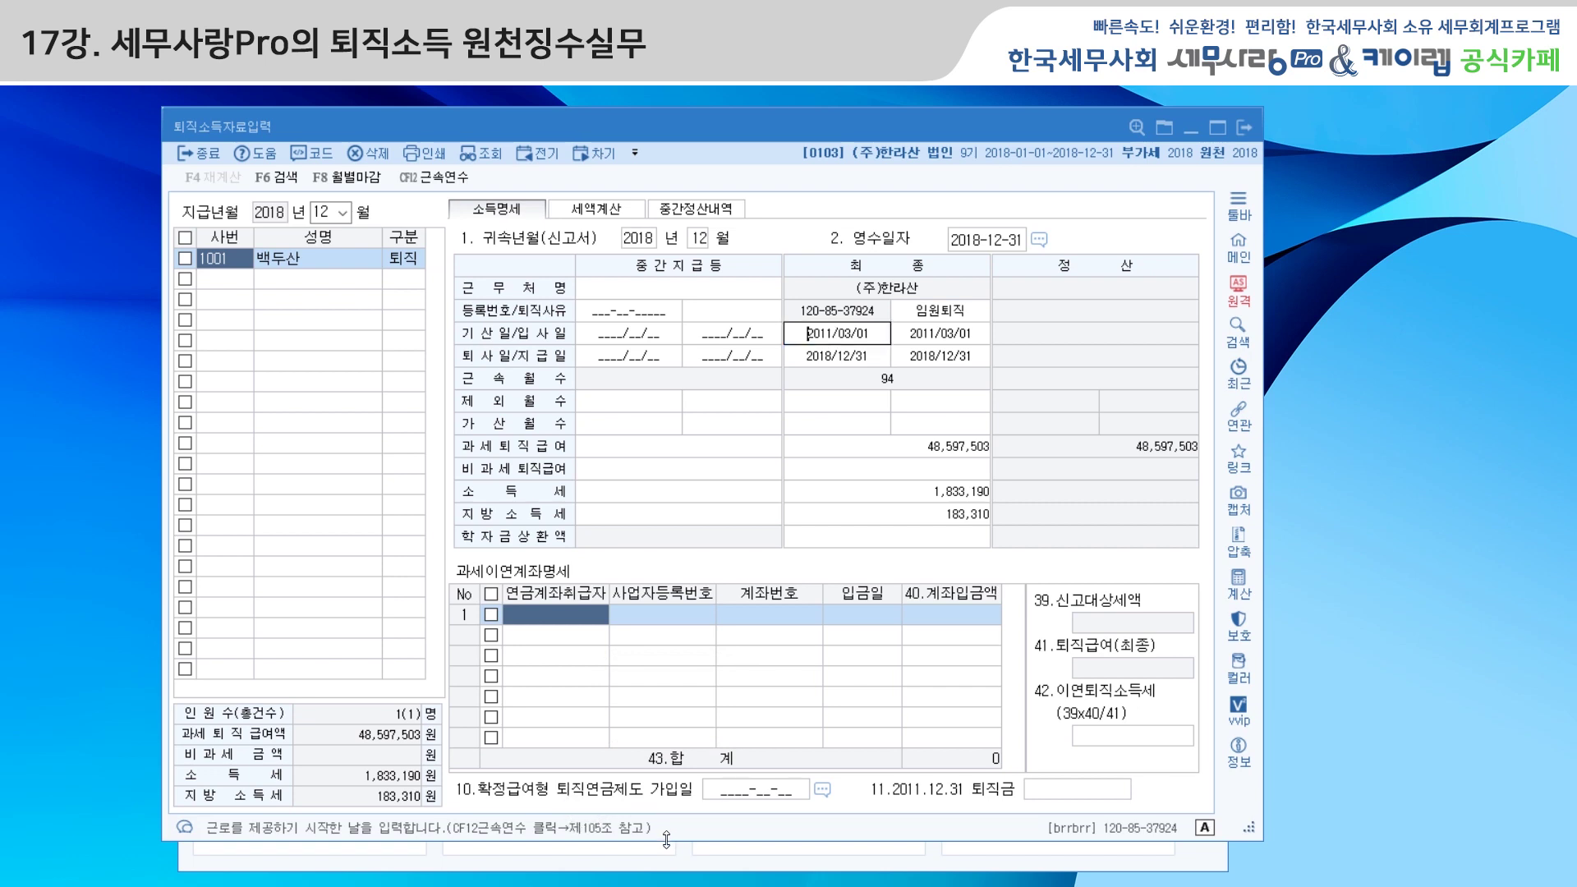
Record a 삼성생명 tax-deferred account with its business and account numbers, 20,000,000 deposited 2018-12-31
{"action": "left_click", "coordinate": [534, 617]}
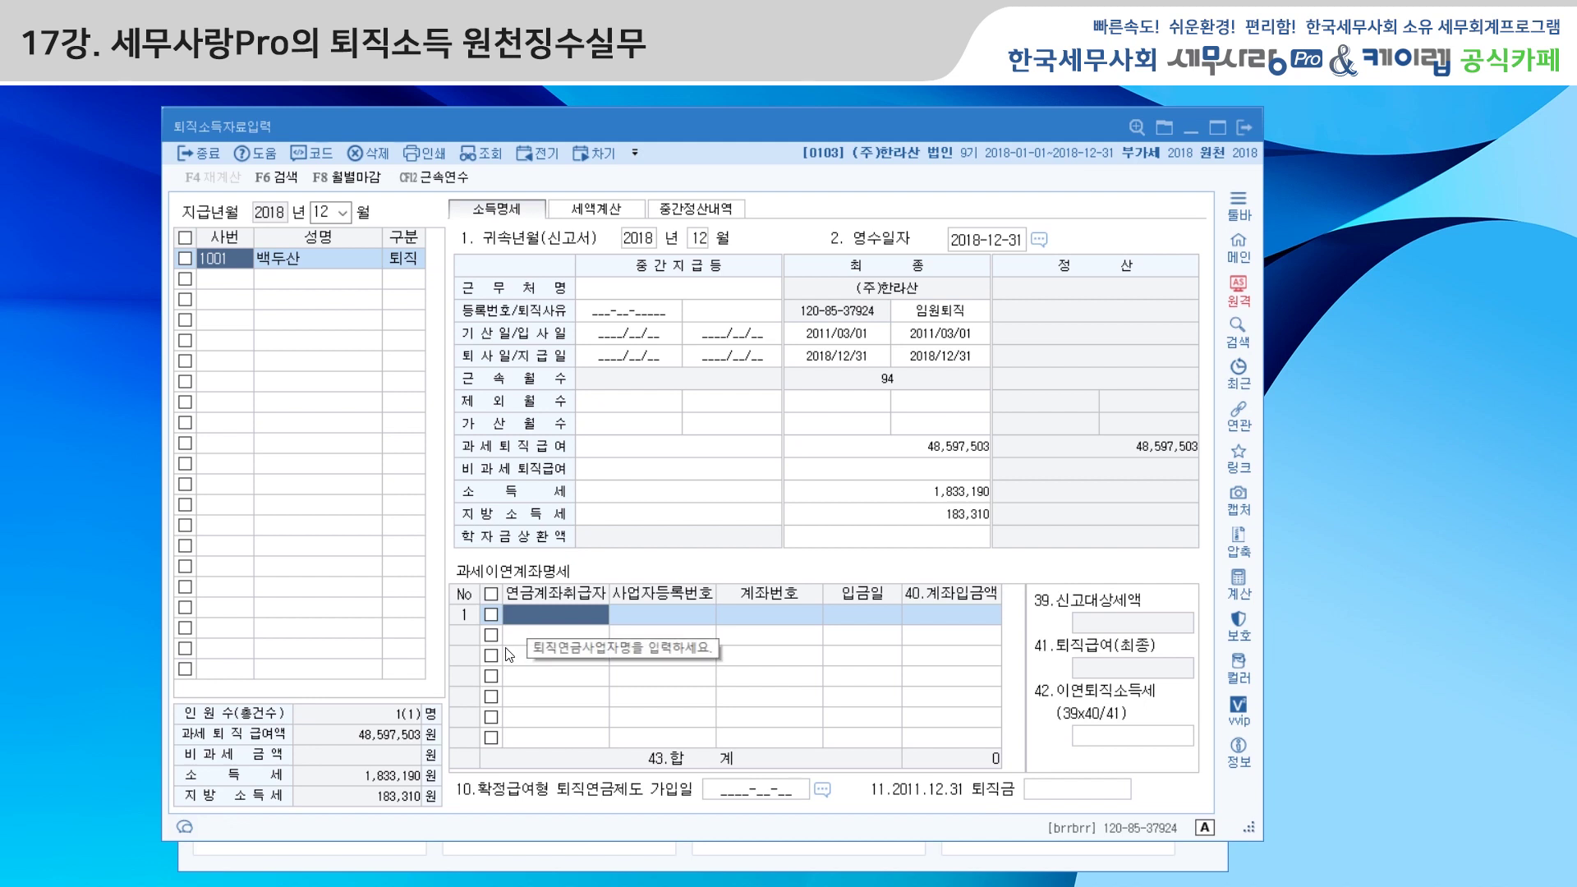
{"action": "type", "text": "삼ㅅ생"}
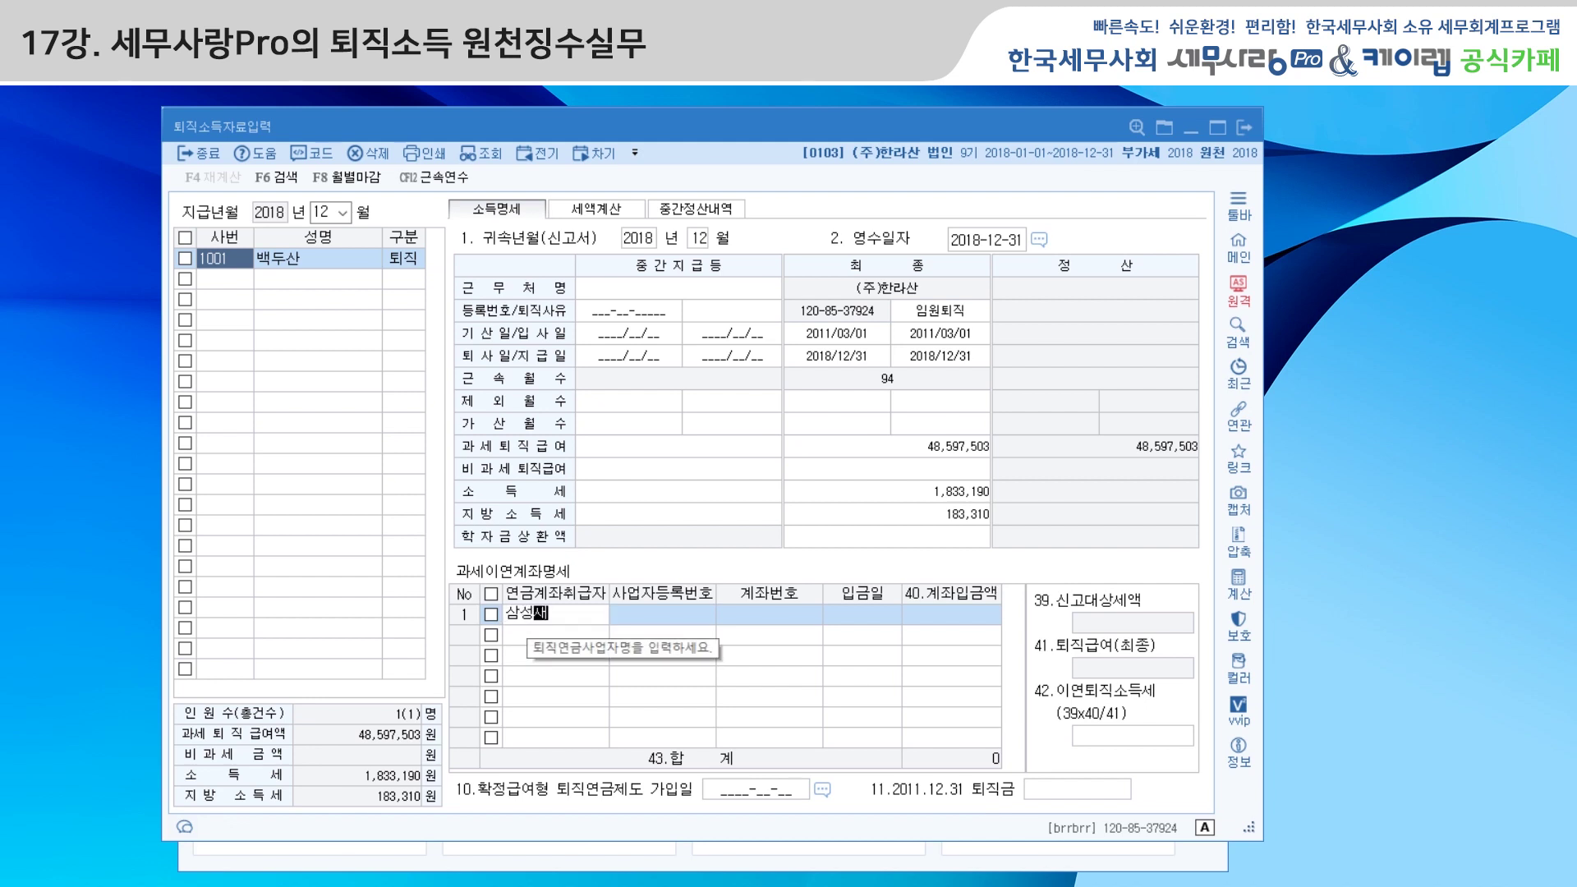
{"action": "type", "text": "명"}
{"action": "key", "text": "Return"}
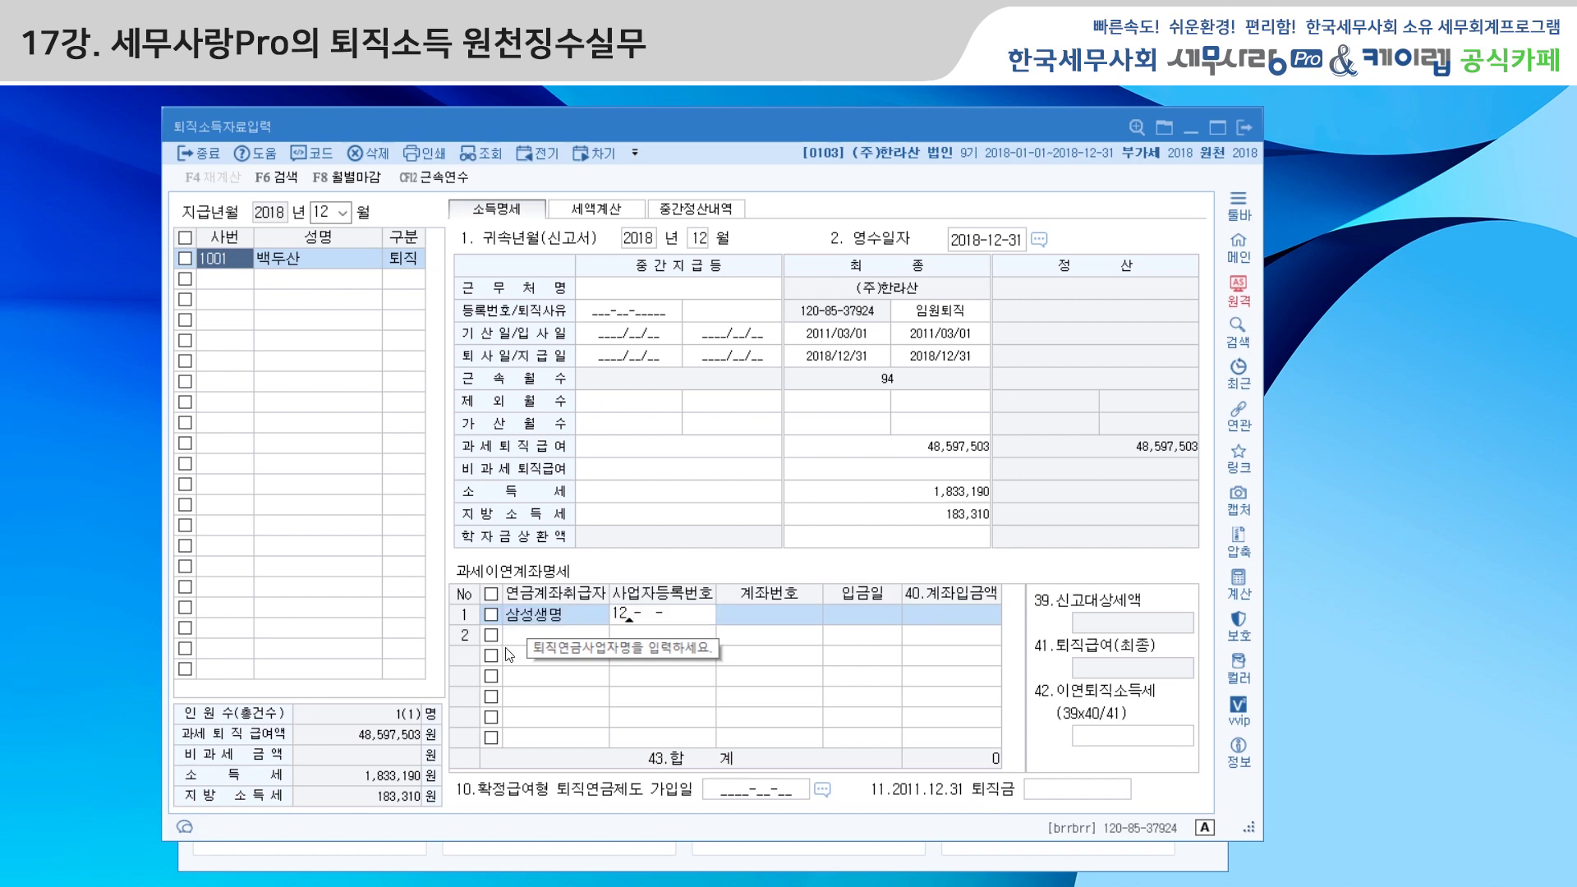
{"action": "key", "text": "Return"}
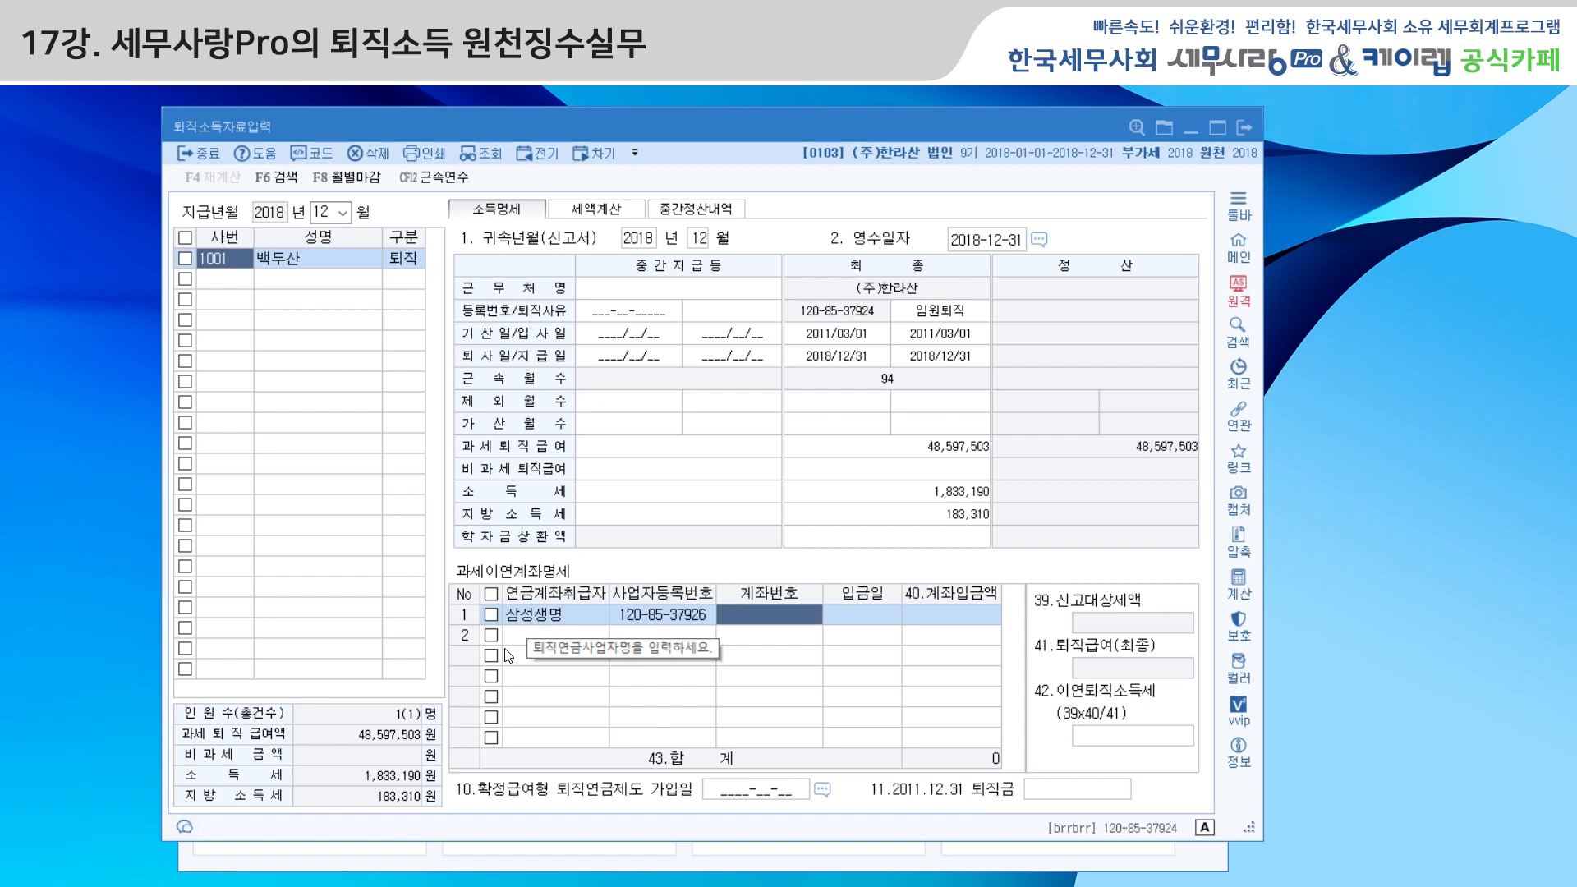
{"action": "type", "text": "12"}
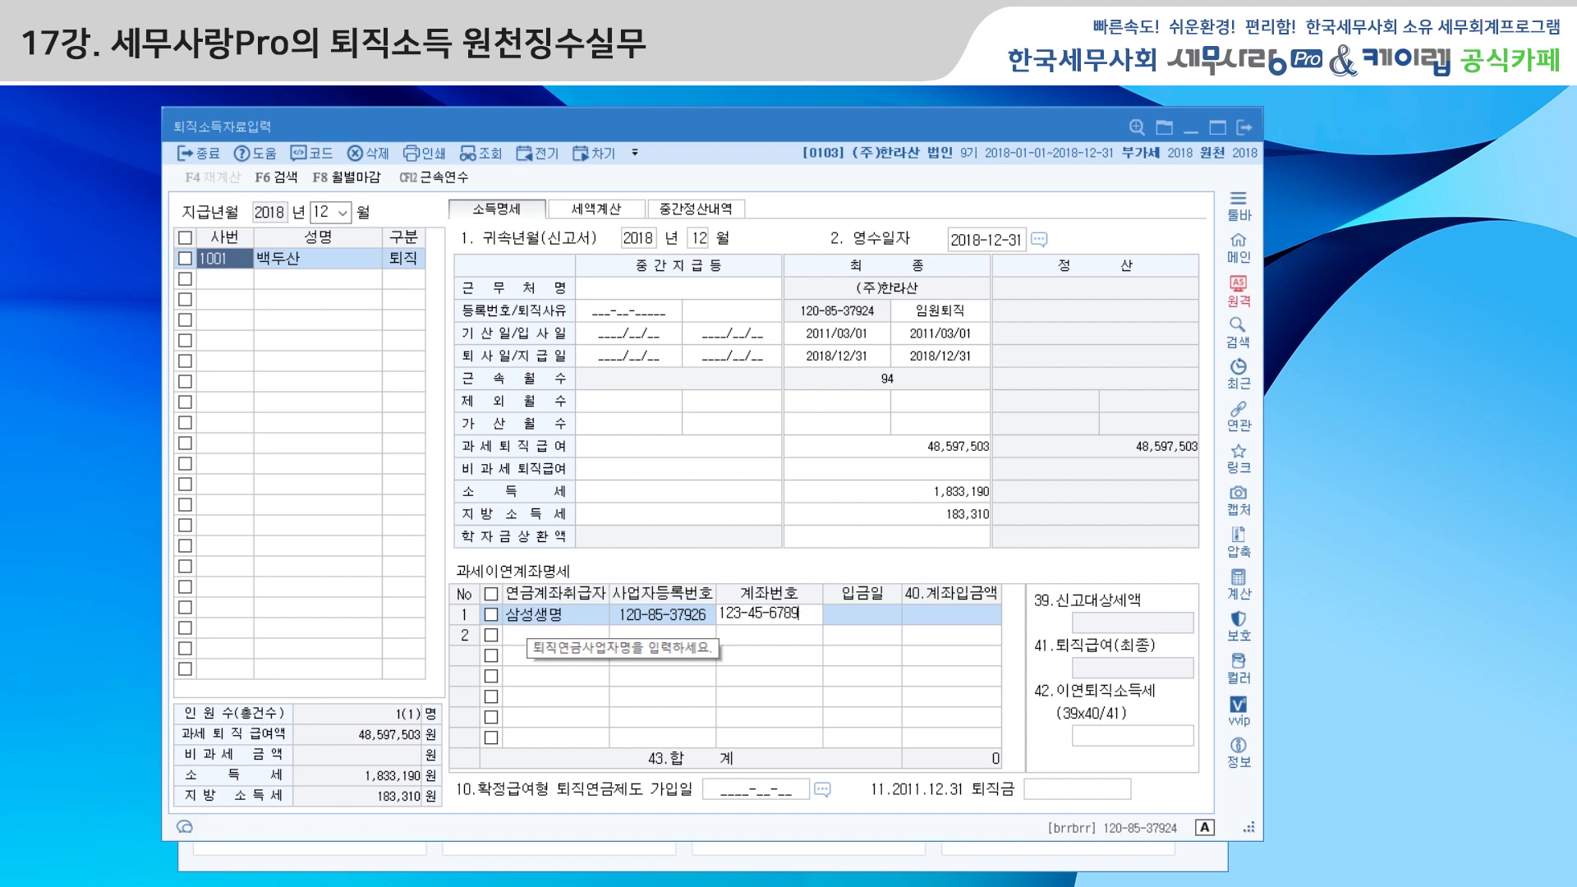
{"action": "type", "text": "3-45-6789"}
{"action": "key", "text": "Return"}
{"action": "type", "text": "2018-12-31"}
{"action": "key", "text": "Return"}
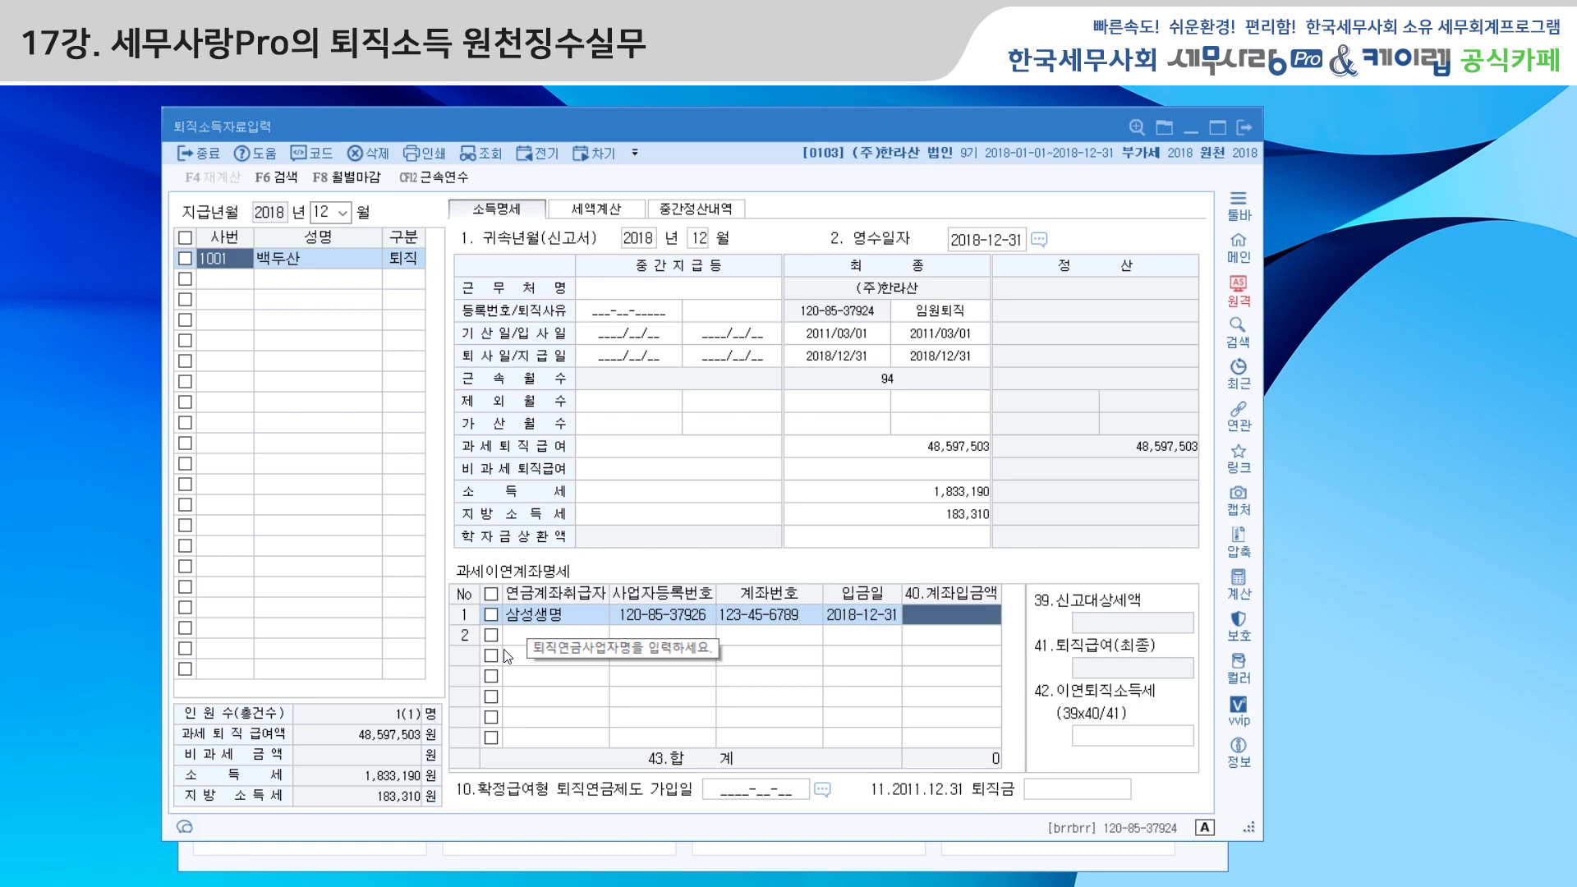
{"action": "type", "text": "20,000,000"}
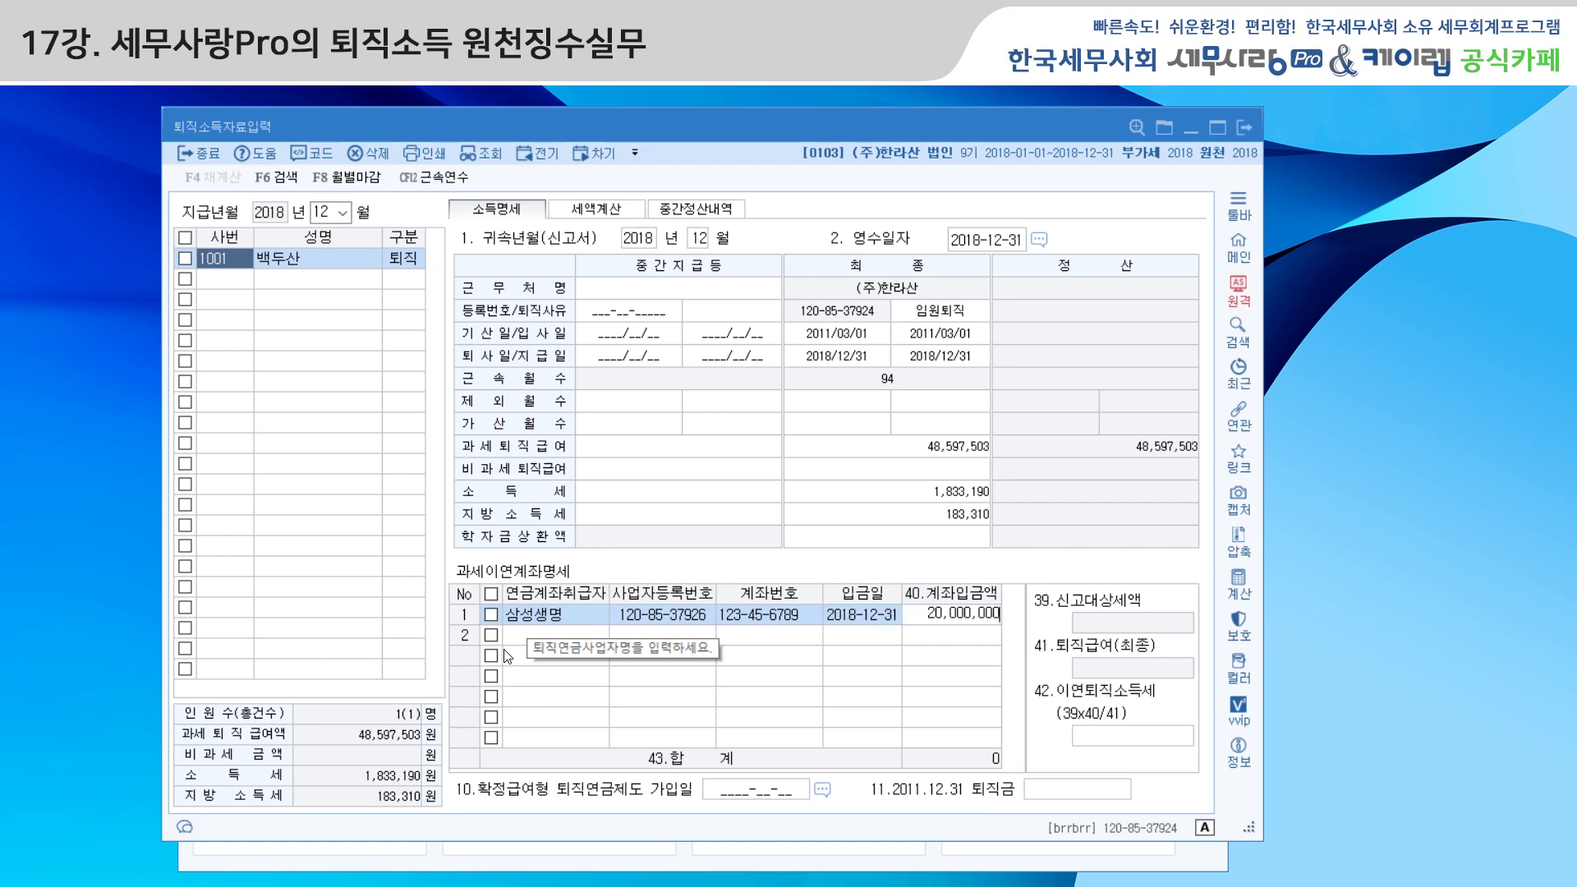
{"action": "key", "text": "Return"}
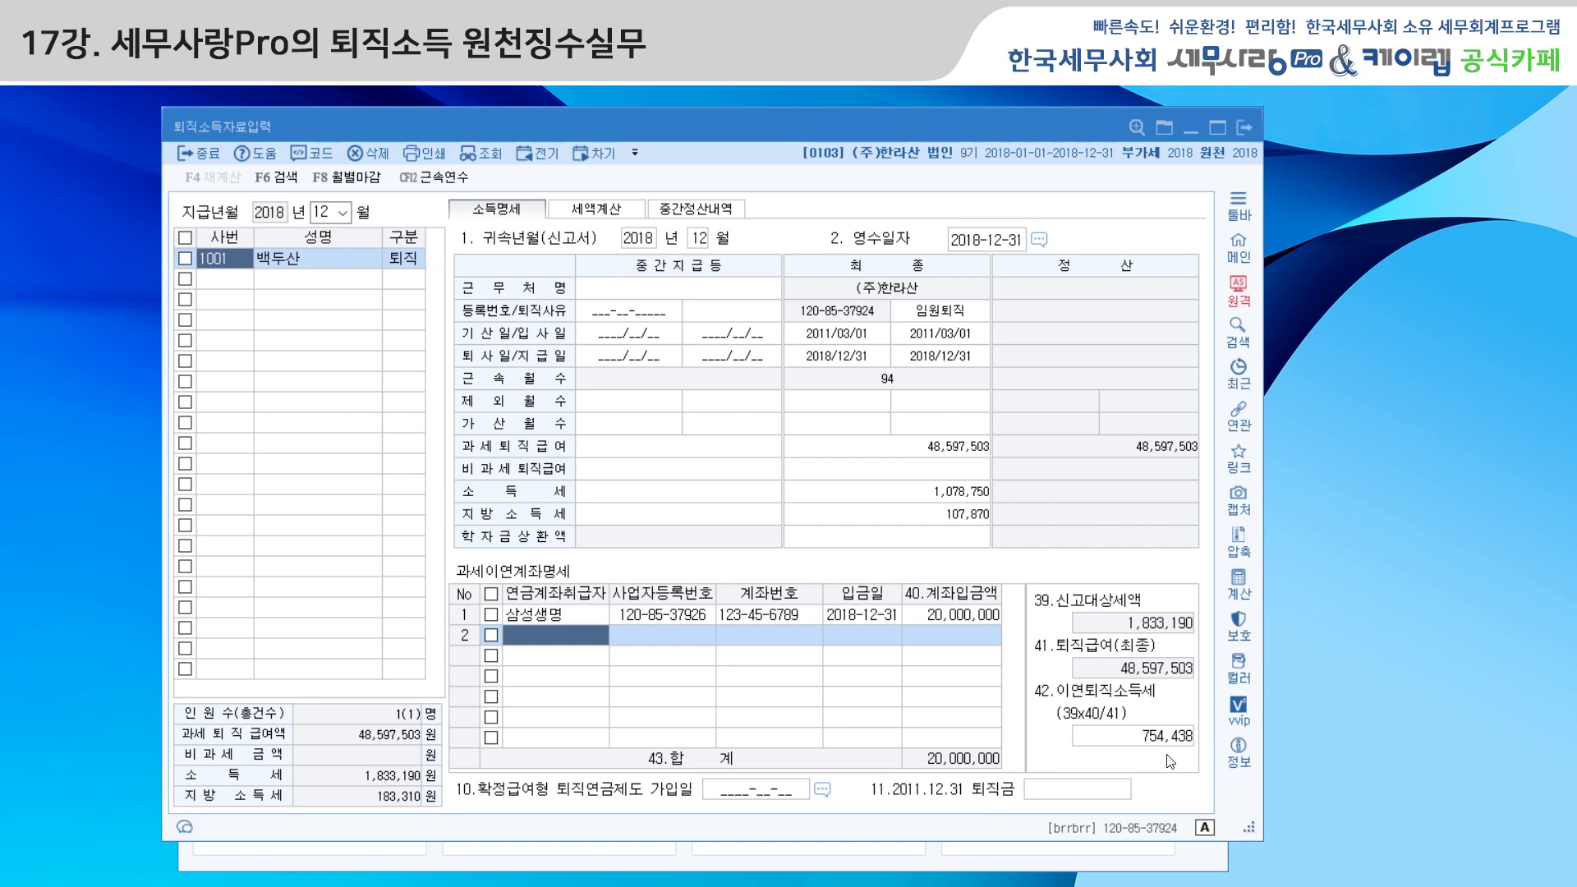
Check the tax calculation (1,078,750 withheld), interim settlement and income detail tabs, then close retirement income entry
{"action": "left_click", "coordinate": [606, 212]}
{"action": "left_click", "coordinate": [707, 212]}
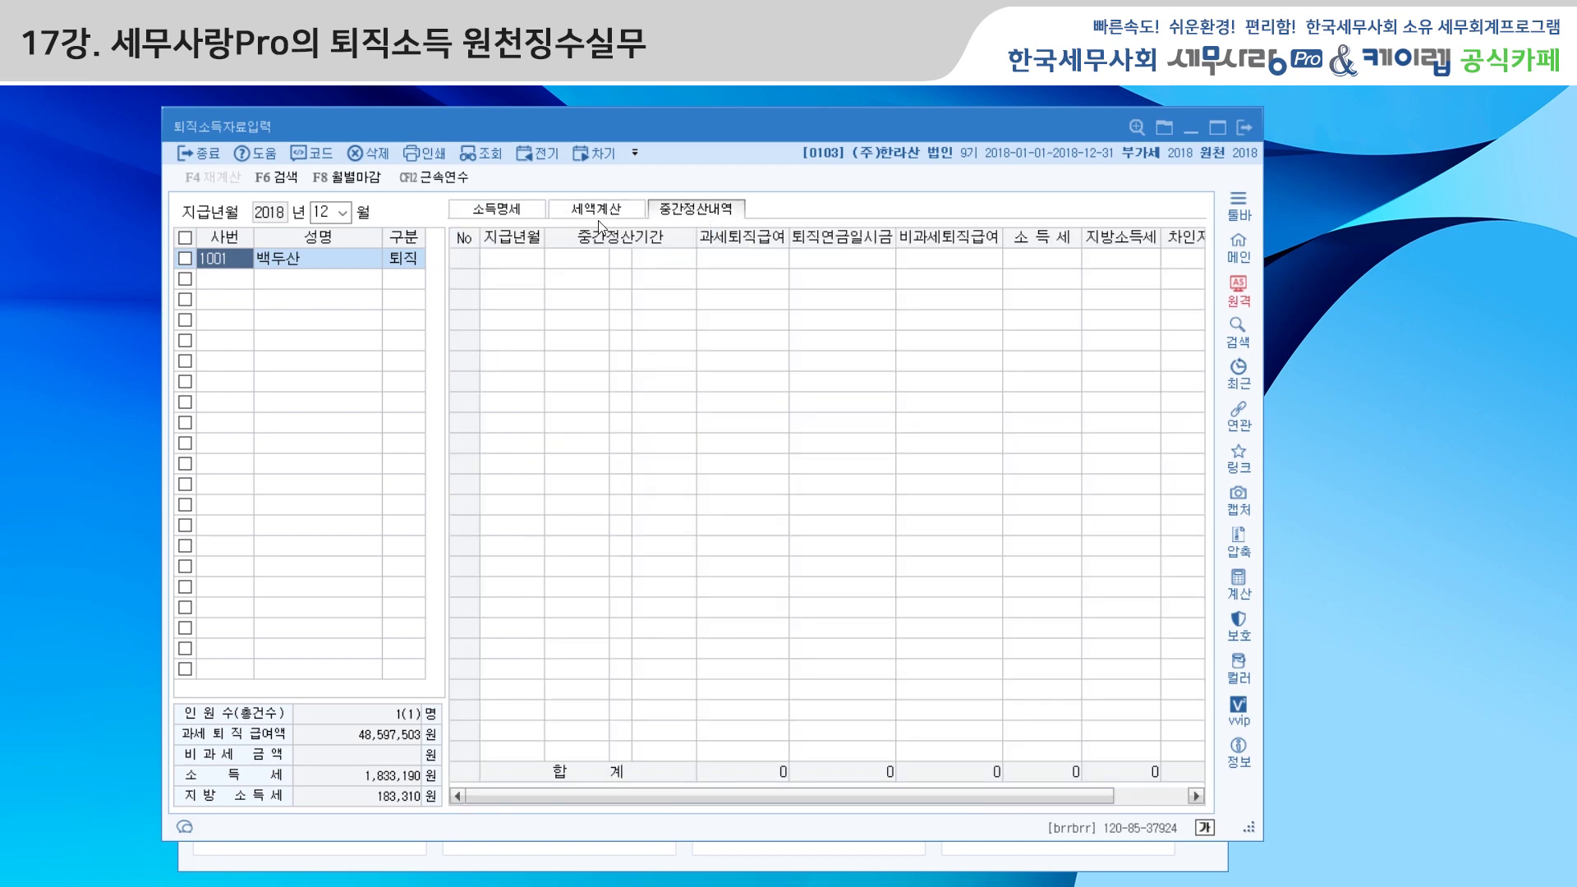
{"action": "left_click", "coordinate": [525, 215]}
{"action": "left_click", "coordinate": [611, 210]}
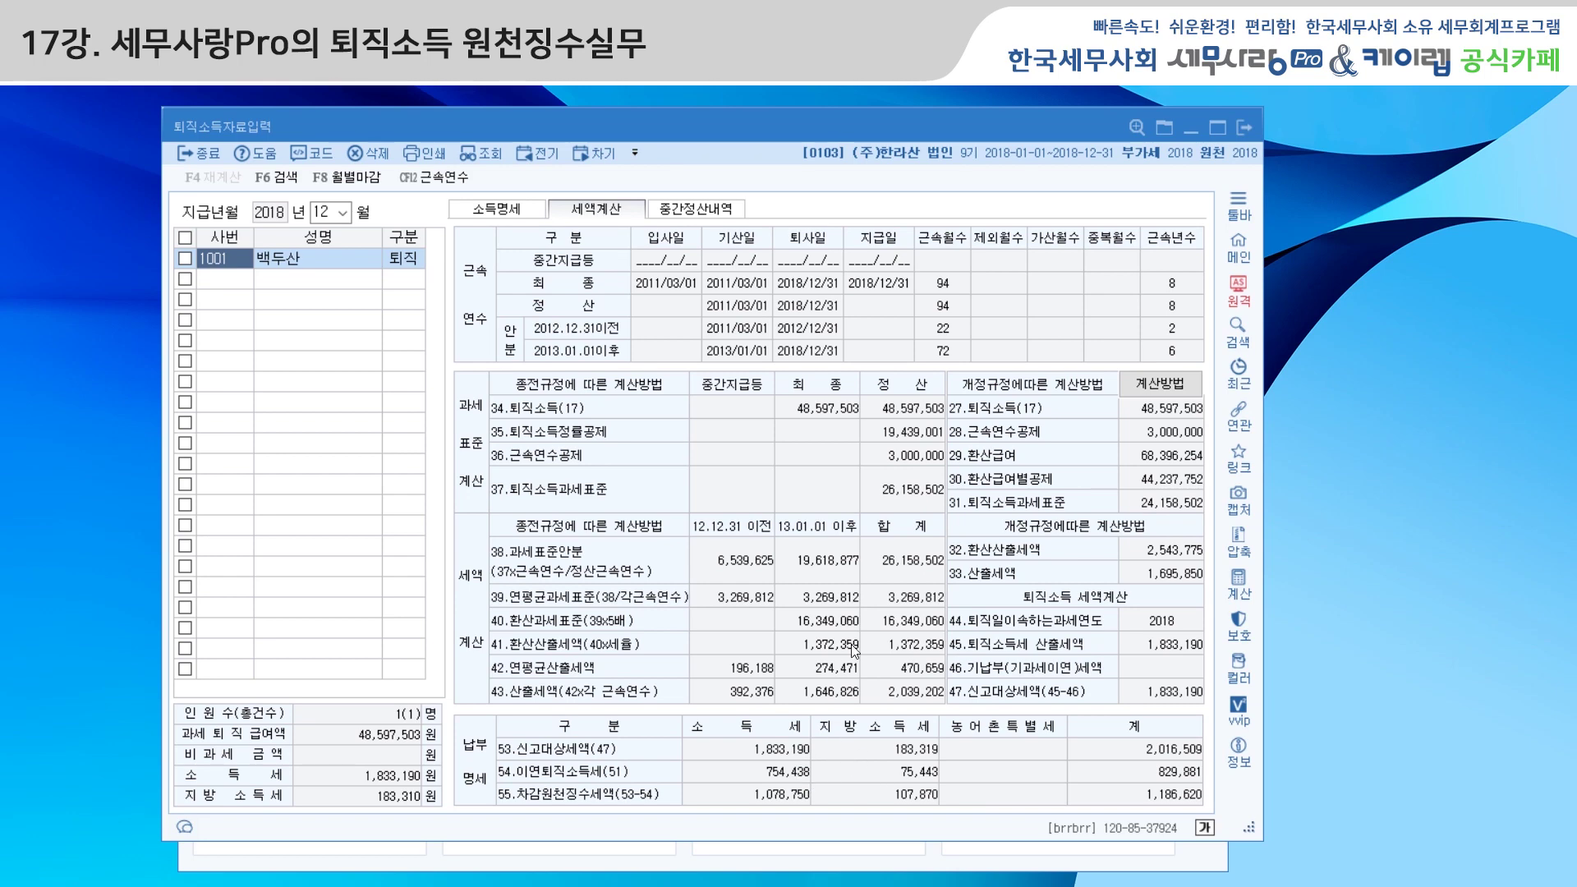
{"action": "left_click", "coordinate": [1244, 127]}
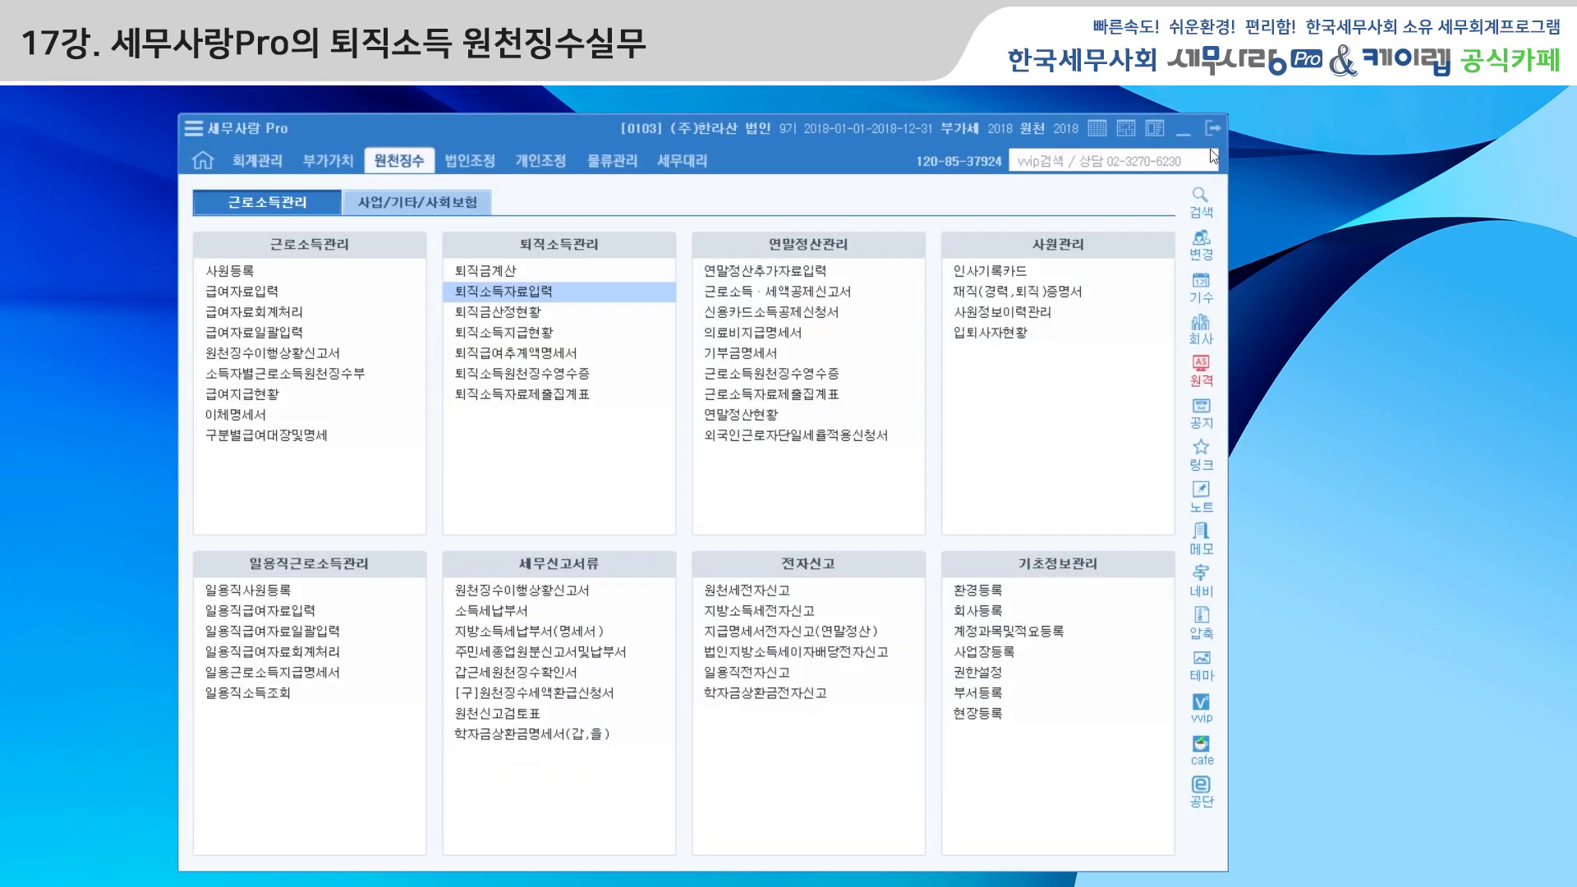
{"action": "left_click", "coordinate": [581, 377]}
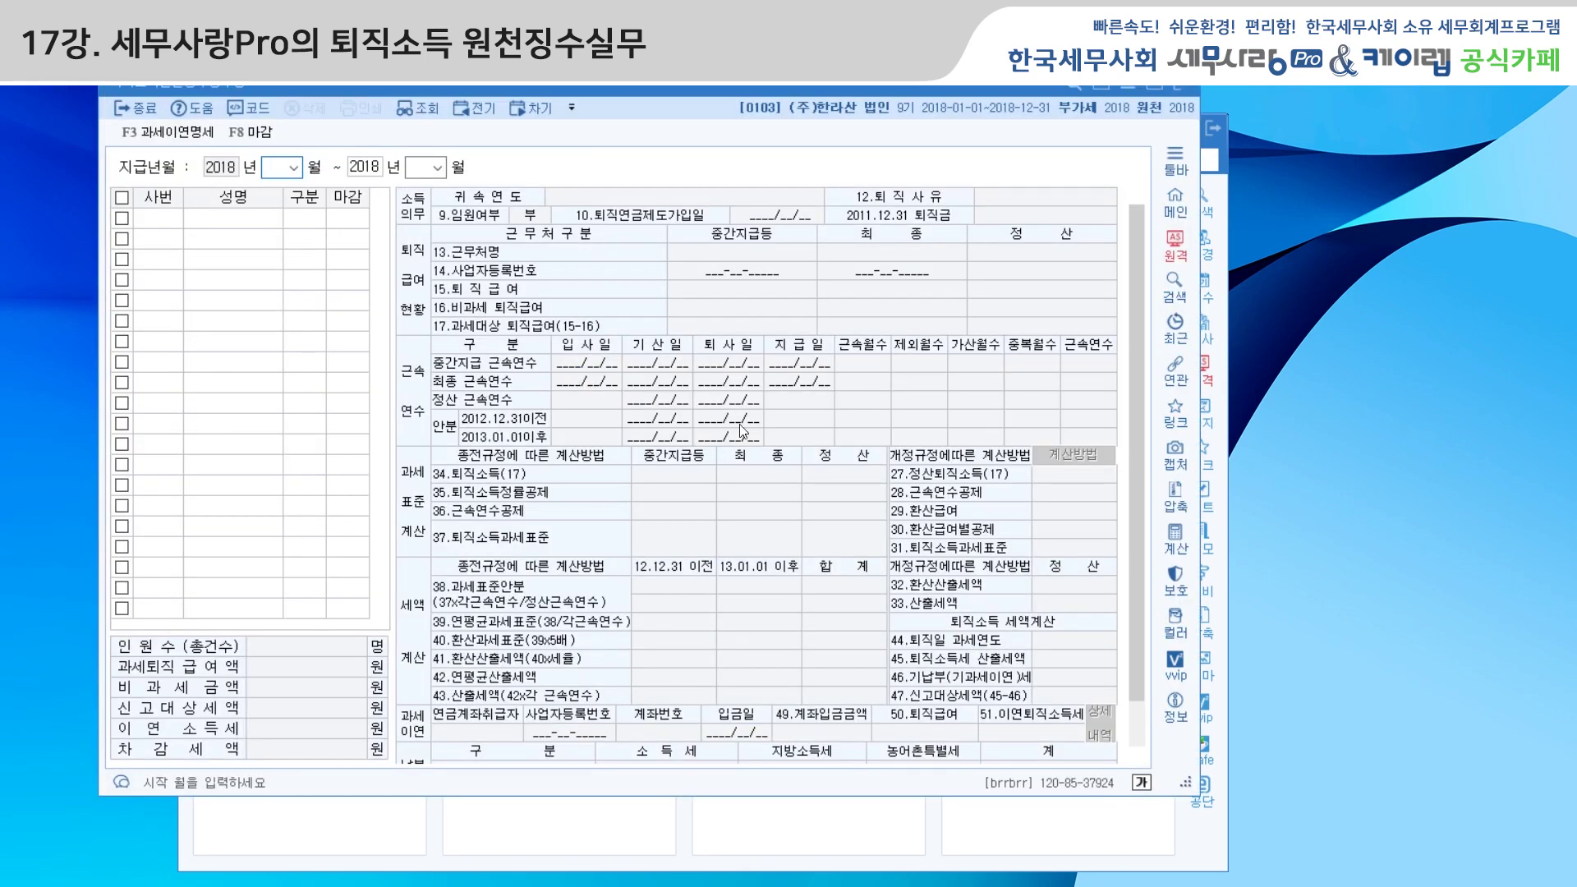
{"action": "type", "text": "12"}
{"action": "key", "text": "Return"}
{"action": "key", "text": "Return"}
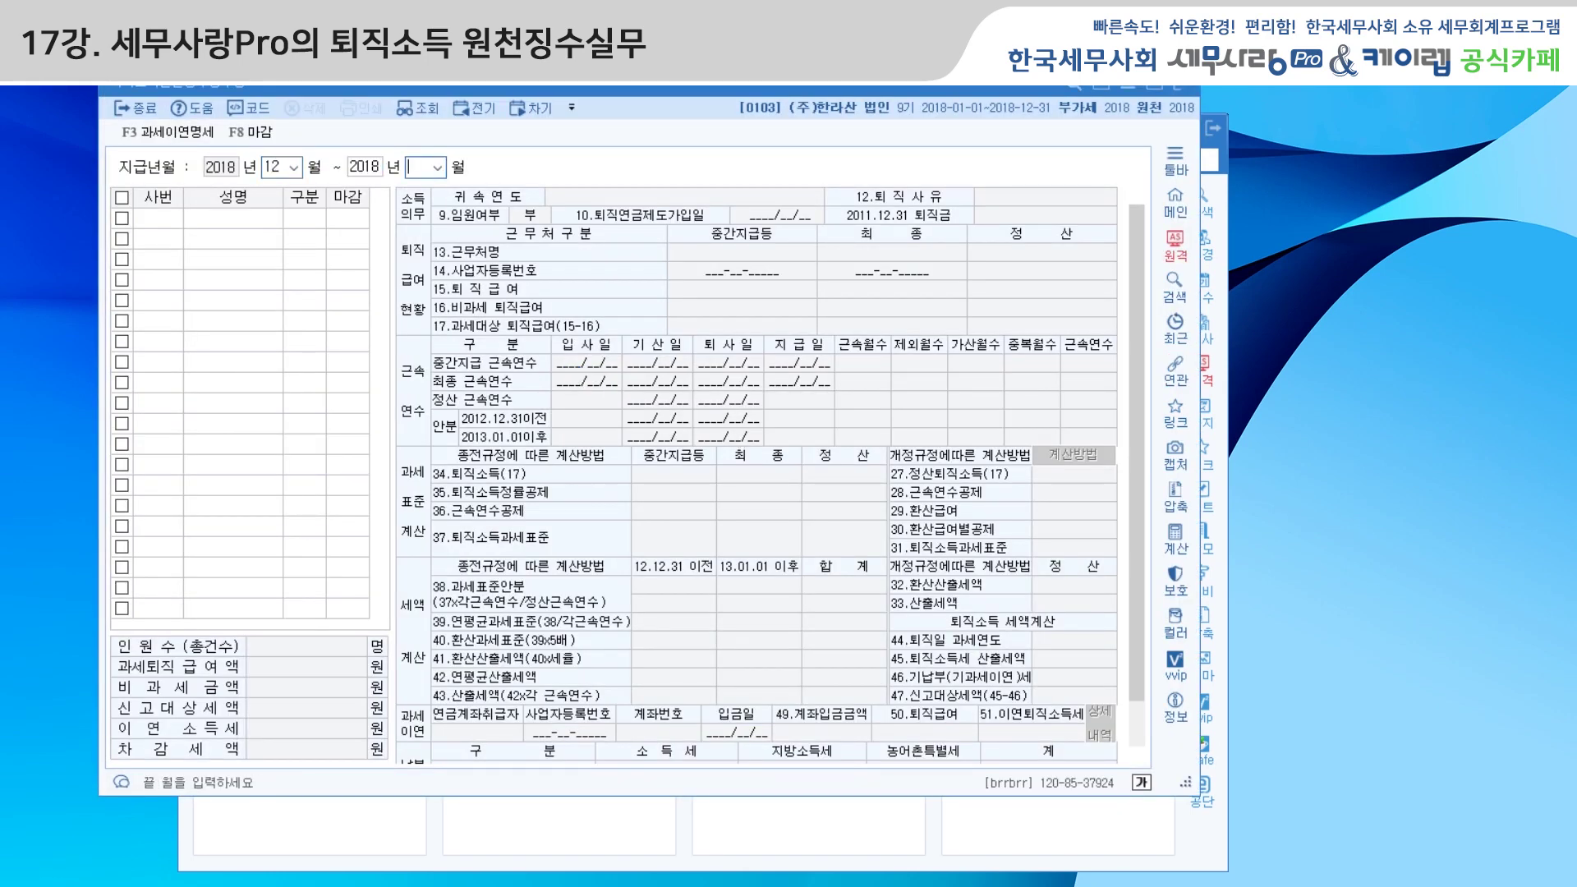
{"action": "type", "text": "12"}
{"action": "key", "text": "Return"}
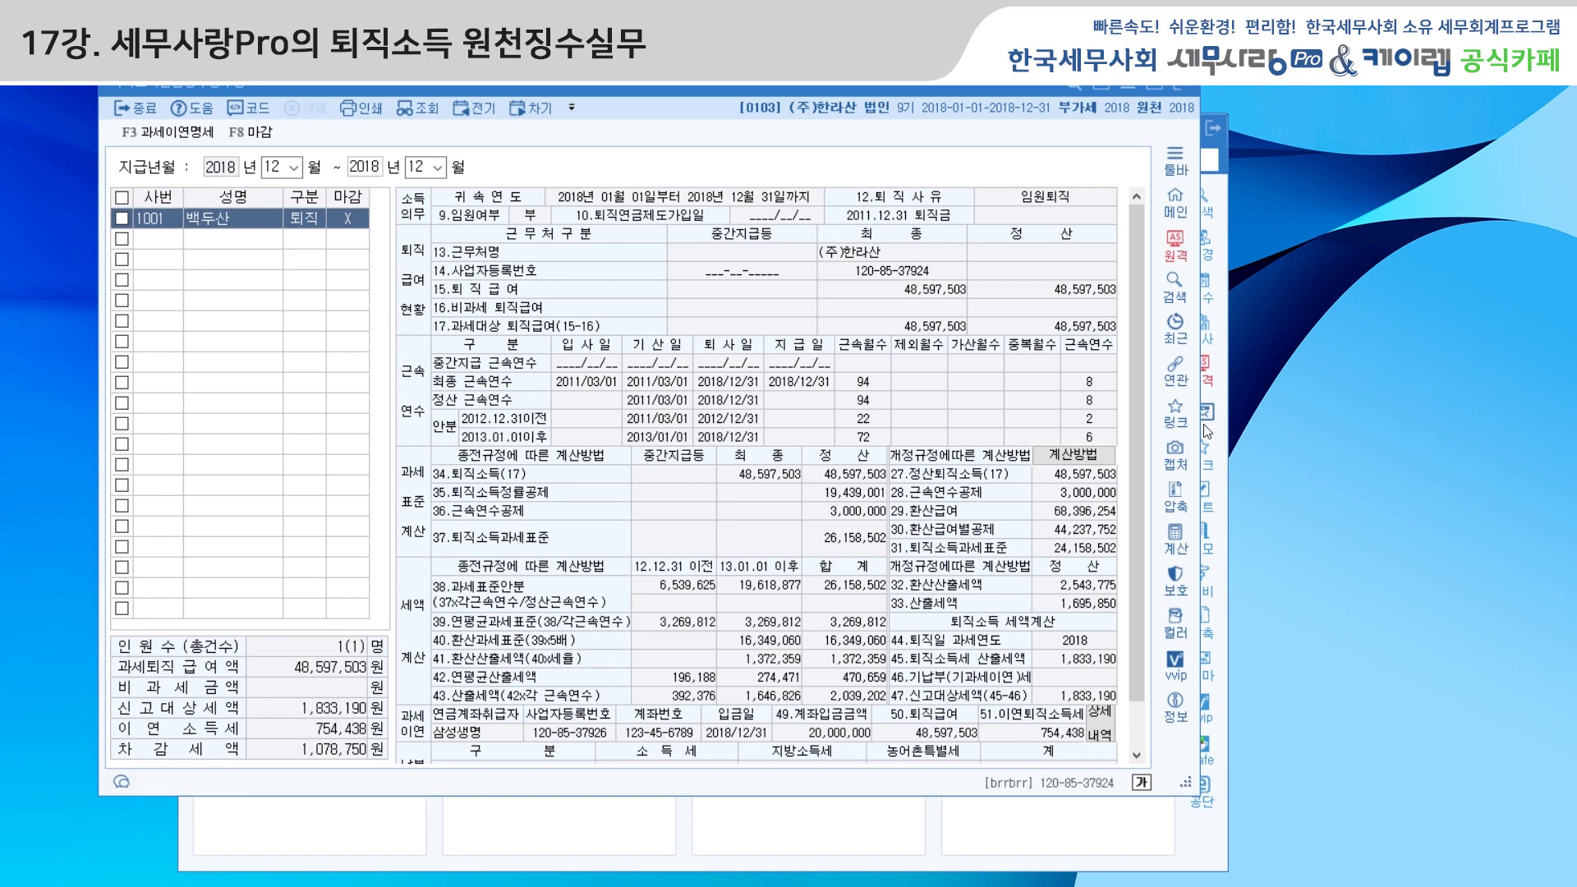
{"action": "left_click_drag", "start_coordinate": [1137, 434], "coordinate": [1136, 483]}
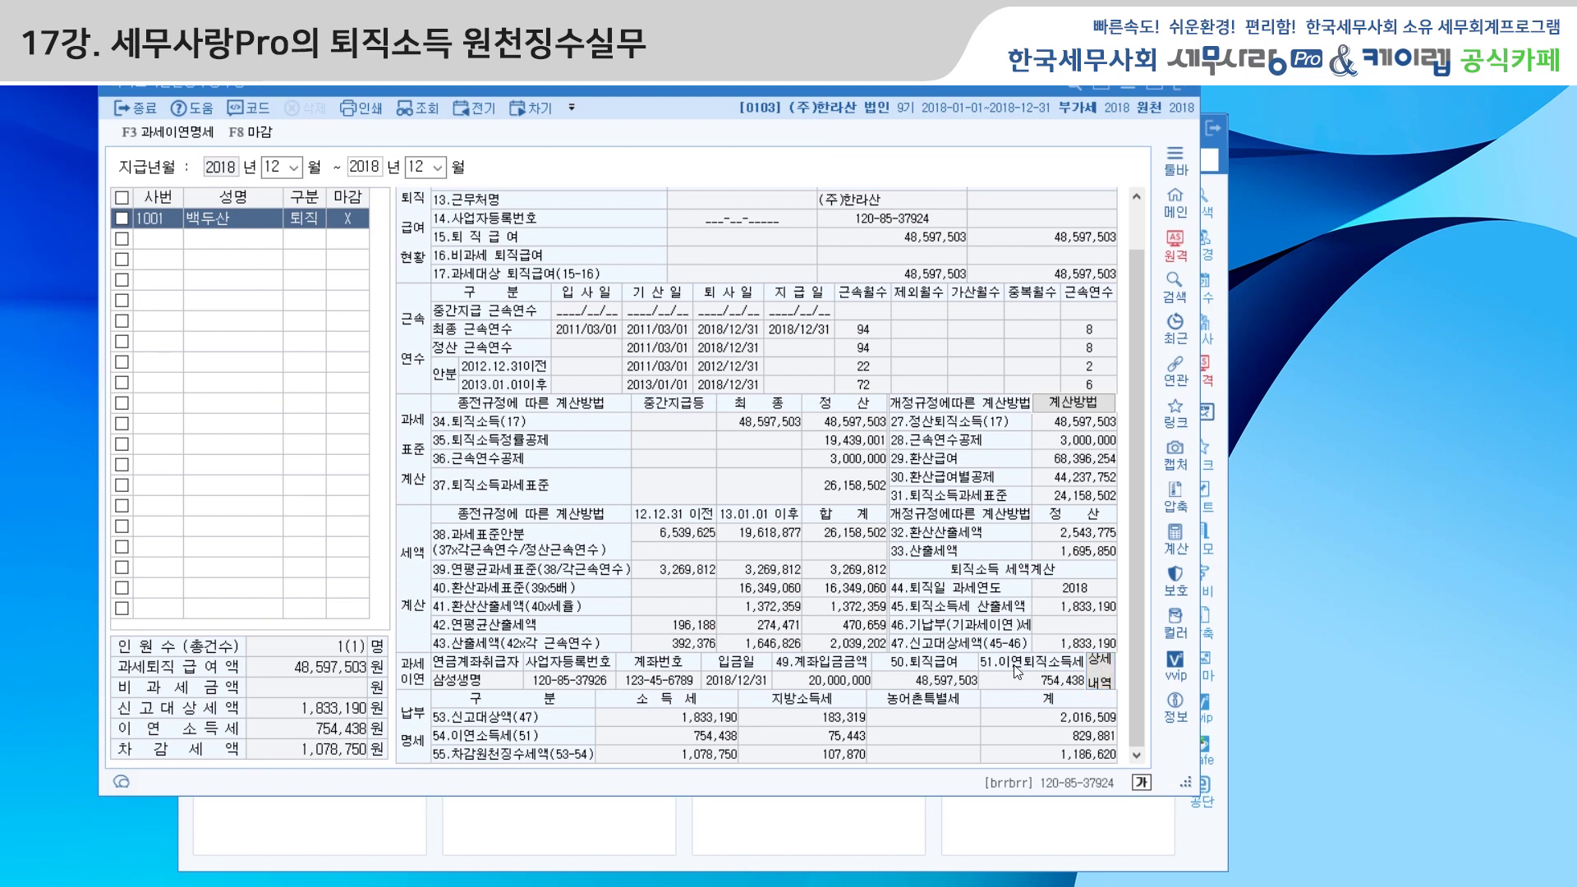
{"action": "left_click", "coordinate": [1101, 683]}
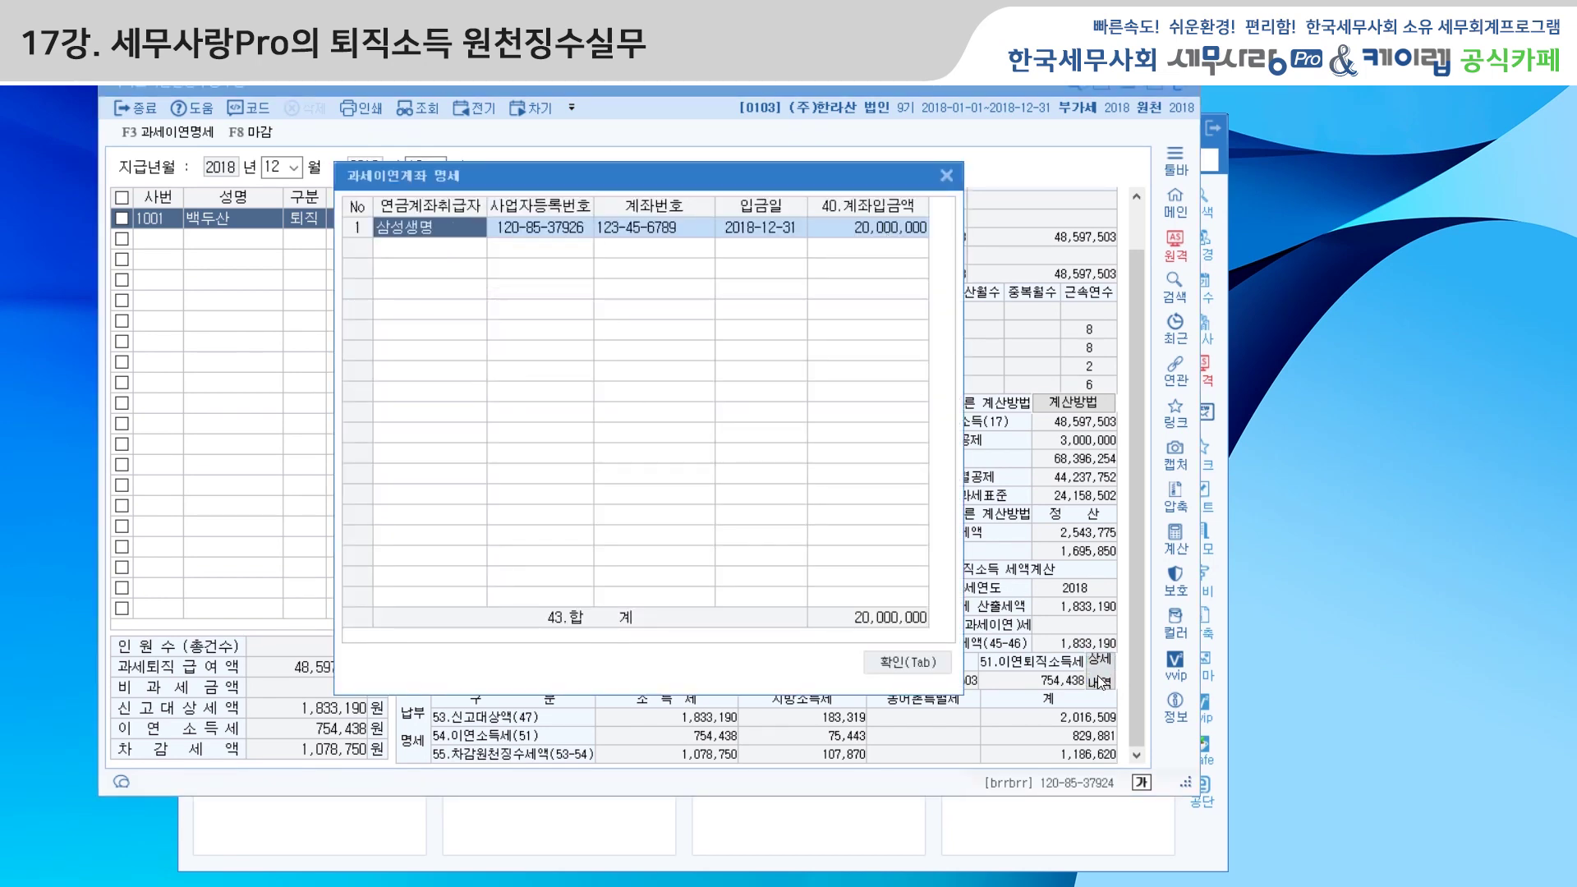
{"action": "left_click", "coordinate": [923, 662]}
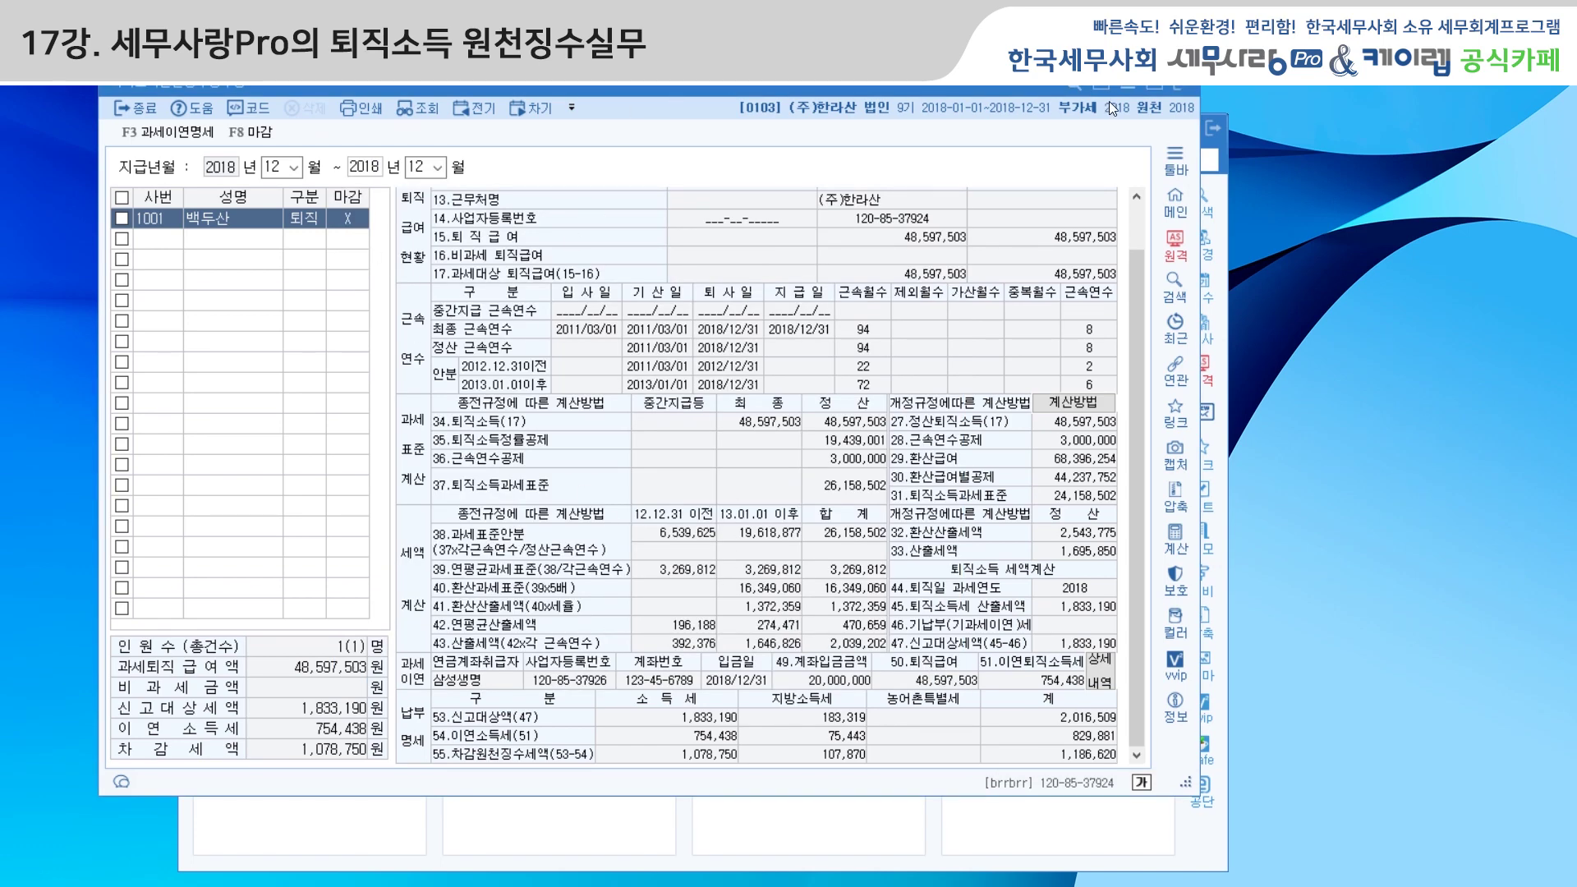
{"action": "left_click", "coordinate": [1174, 86]}
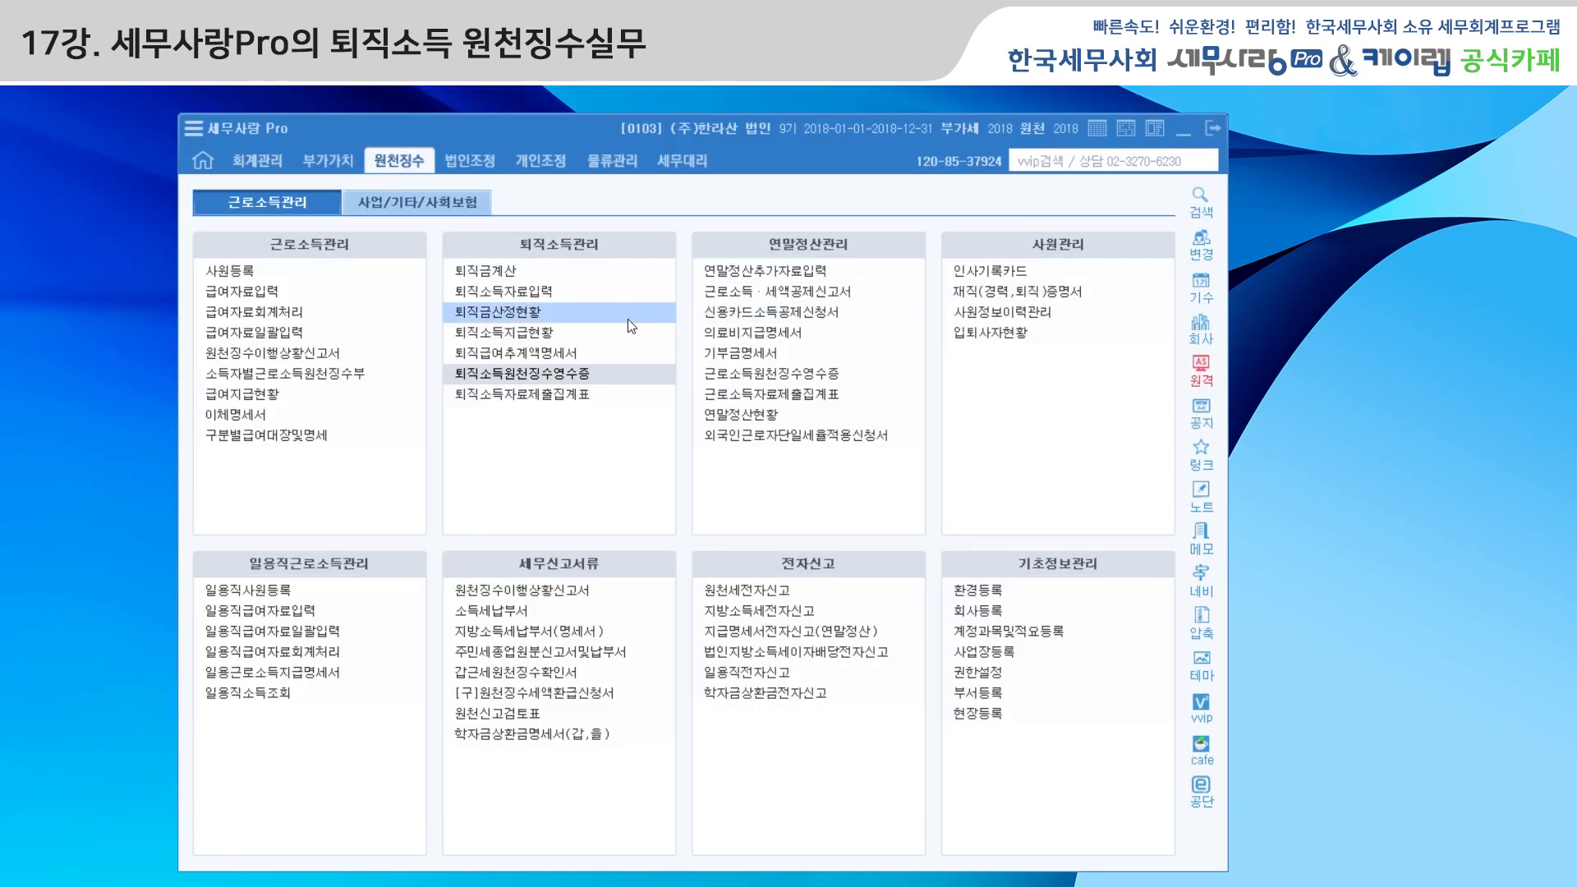
Open the withholding report for 2018-12~12 without loading saved data, and inspect A22 retirement income
{"action": "left_click", "coordinate": [293, 354]}
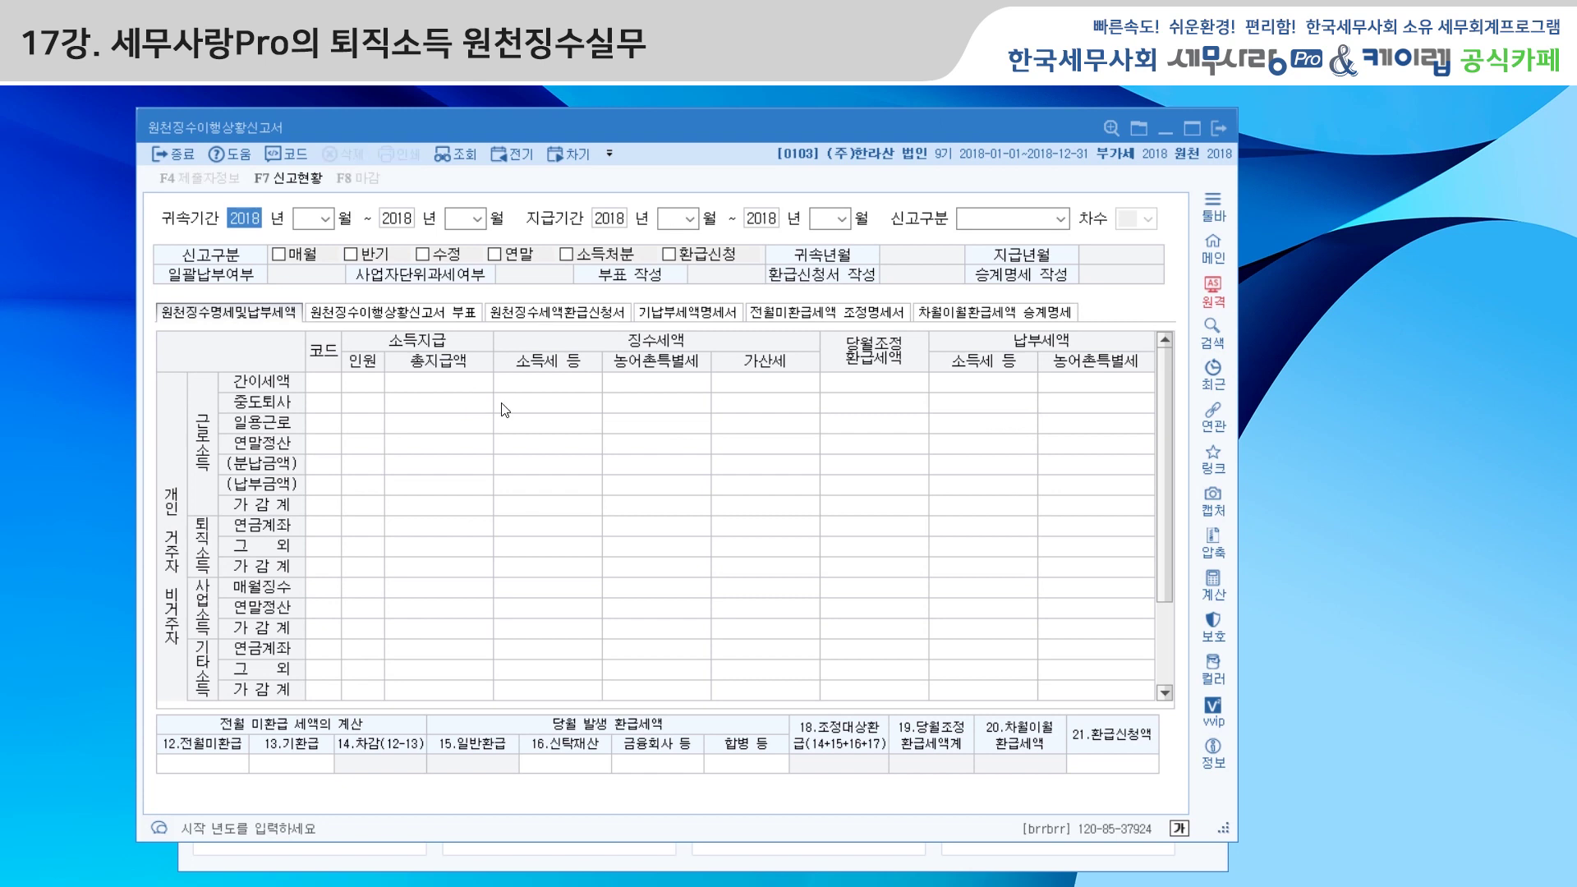
{"action": "key", "text": "Return"}
{"action": "type", "text": "12"}
{"action": "key", "text": "Return"}
{"action": "key", "text": "Return"}
{"action": "type", "text": "12"}
{"action": "key", "text": "Return"}
{"action": "key", "text": "Return"}
{"action": "key", "text": "Return"}
{"action": "key", "text": "Return"}
{"action": "key", "text": "Return"}
{"action": "key", "text": "Return"}
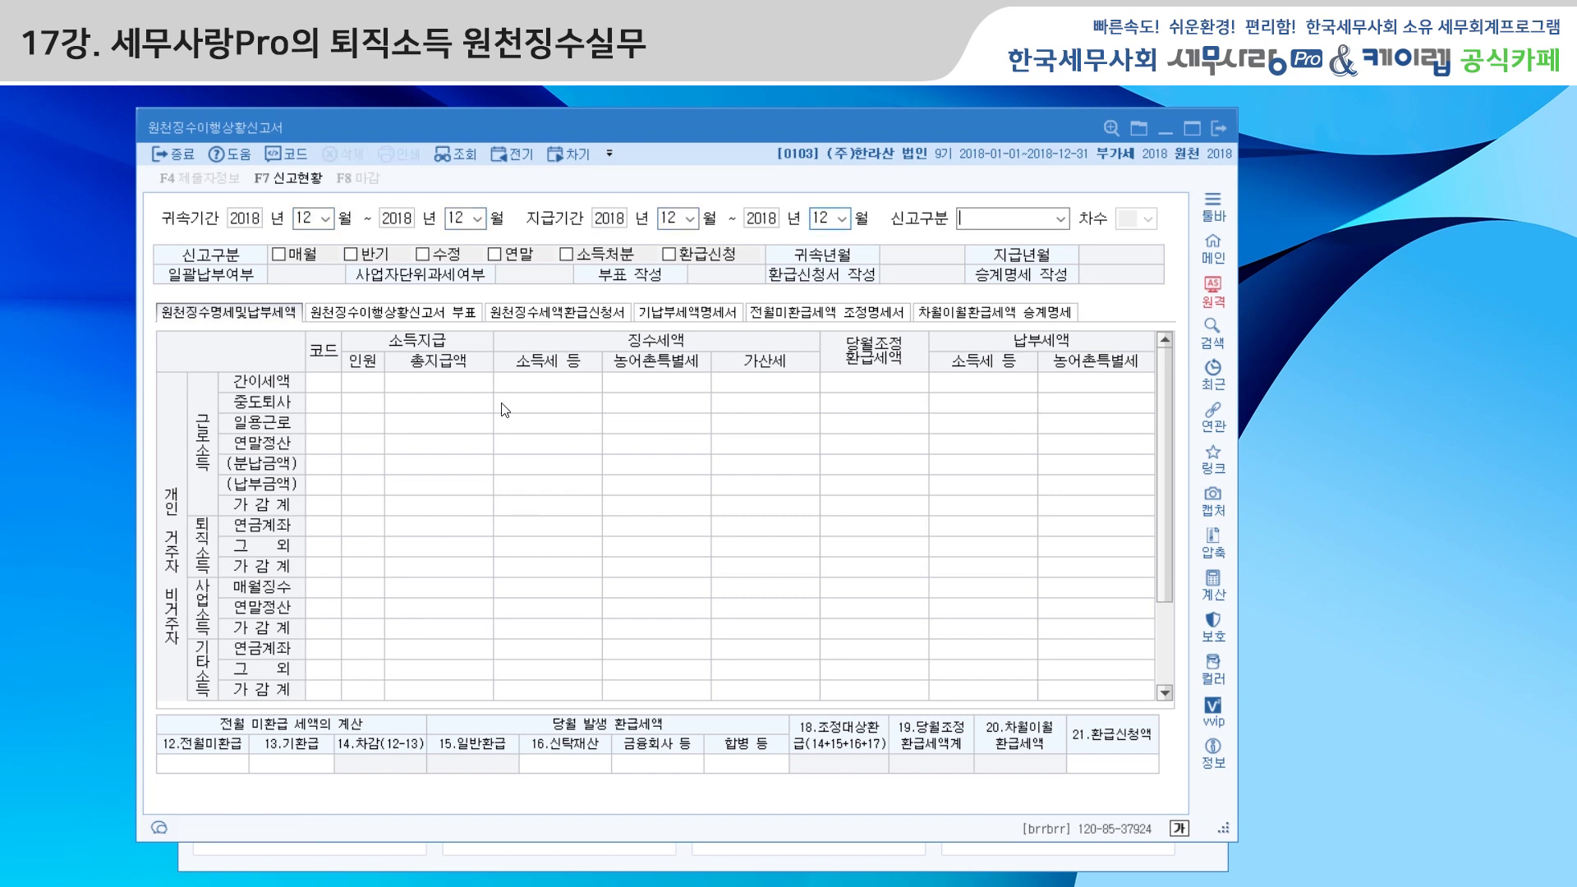
{"action": "left_click", "coordinate": [909, 528]}
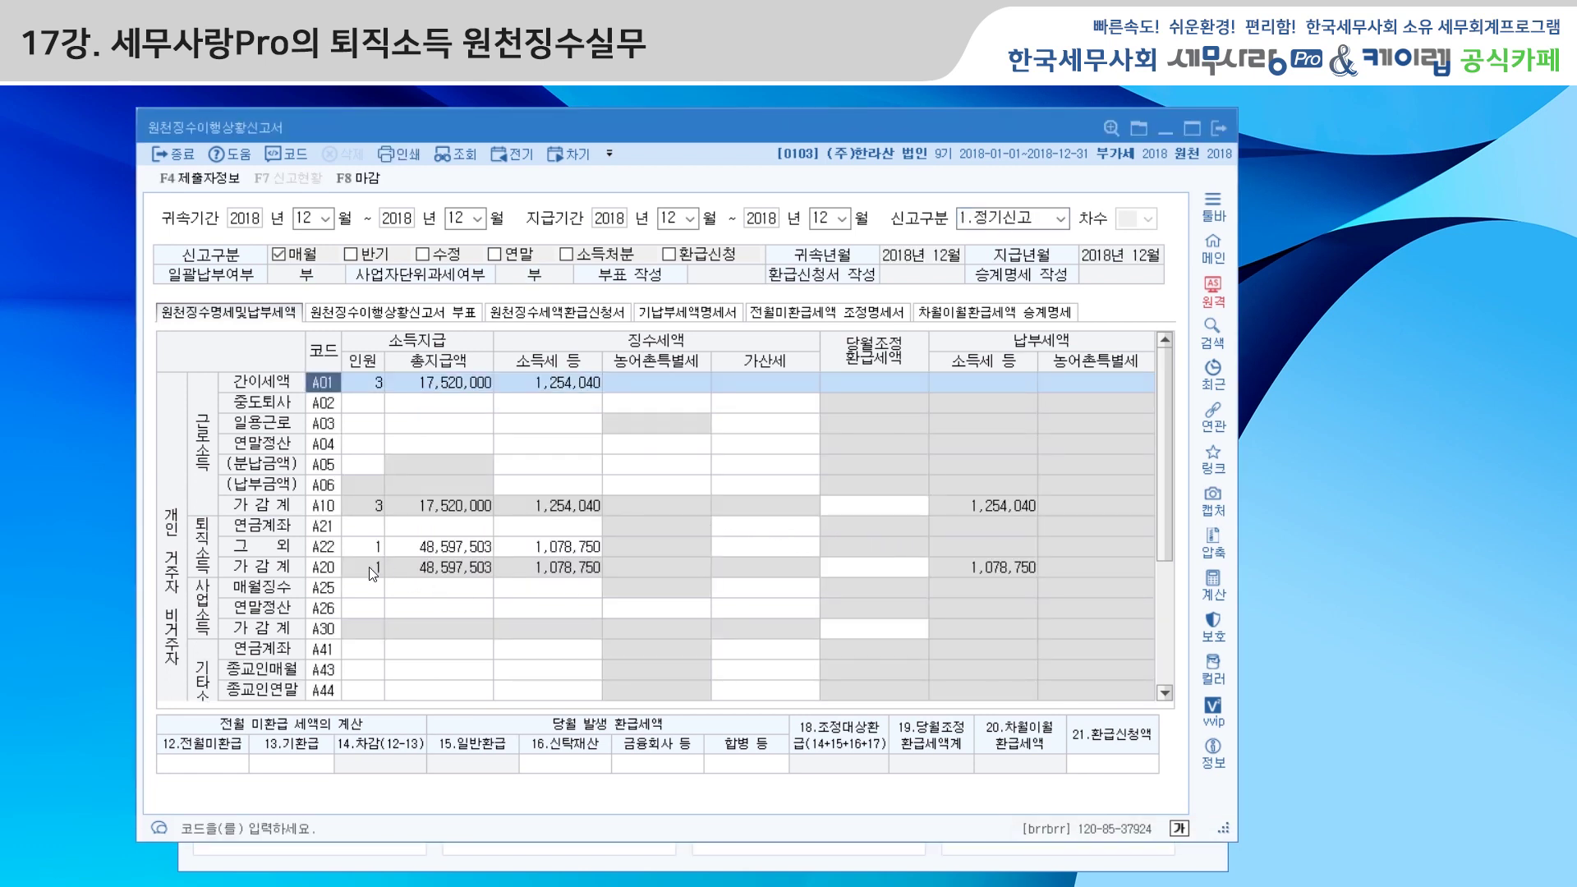
{"action": "left_click", "coordinate": [558, 552]}
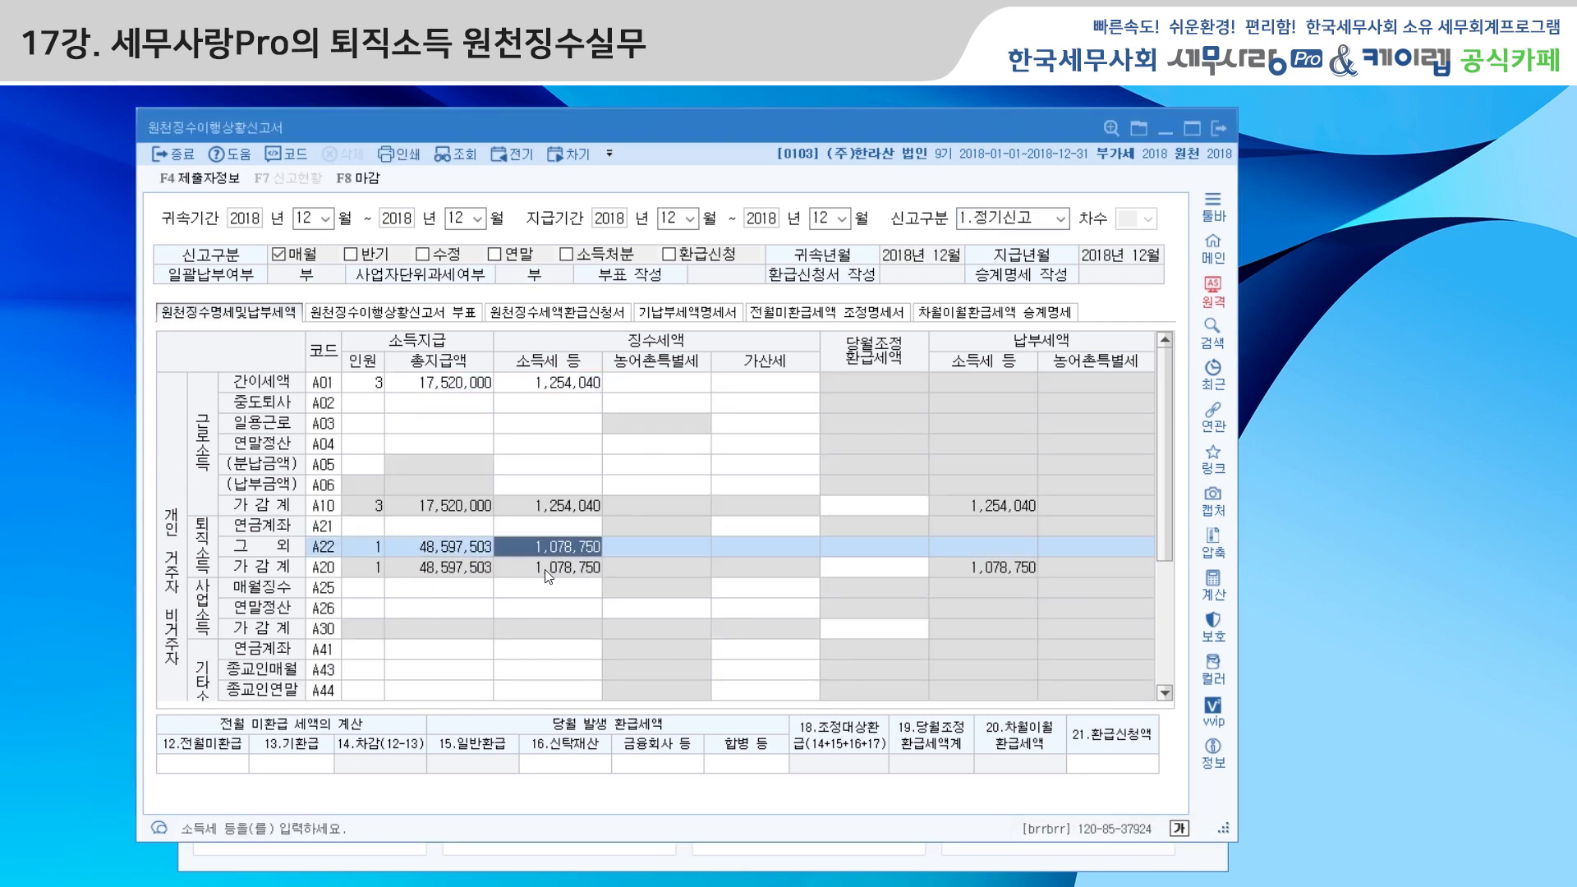